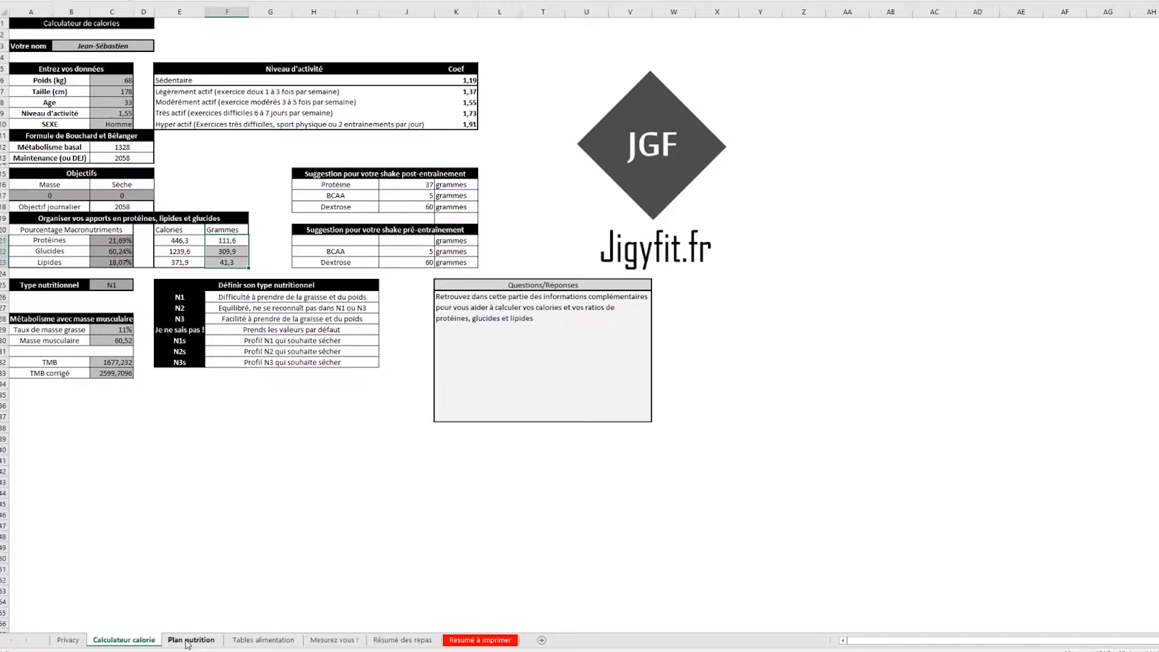
# Step: Open the Plan nutrition sheet and look over the meal tables from REPAS #1 to REPAS #8
pyautogui.click(188, 641)
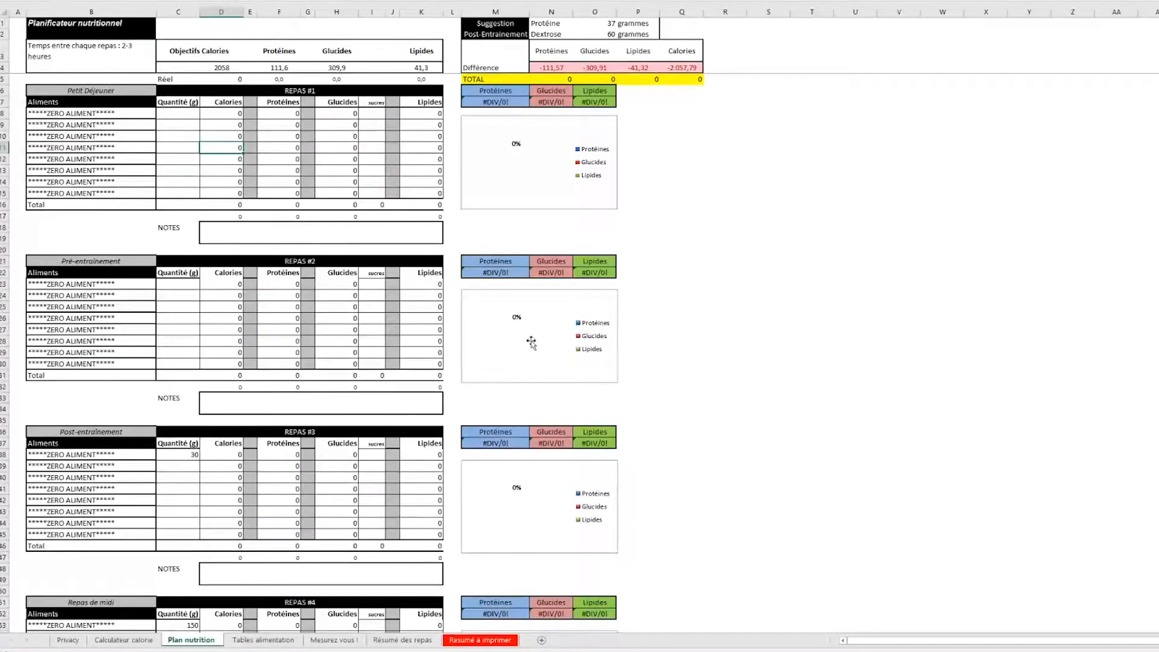
pyautogui.scroll(-14, 525, 274)
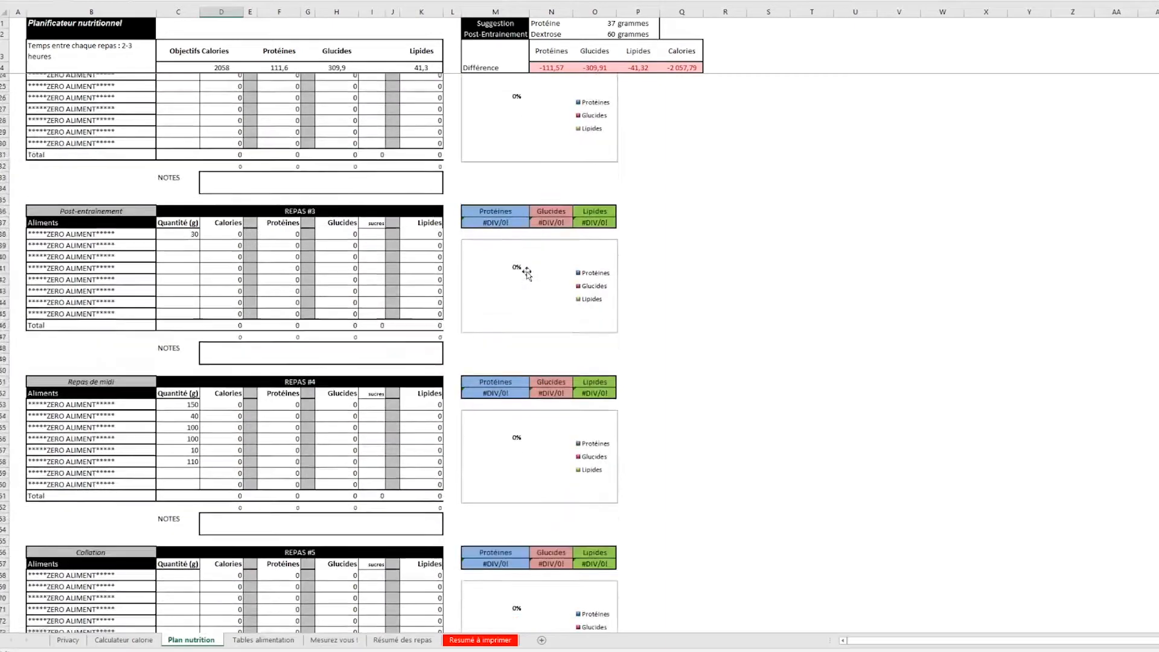
pyautogui.scroll(14, 525, 274)
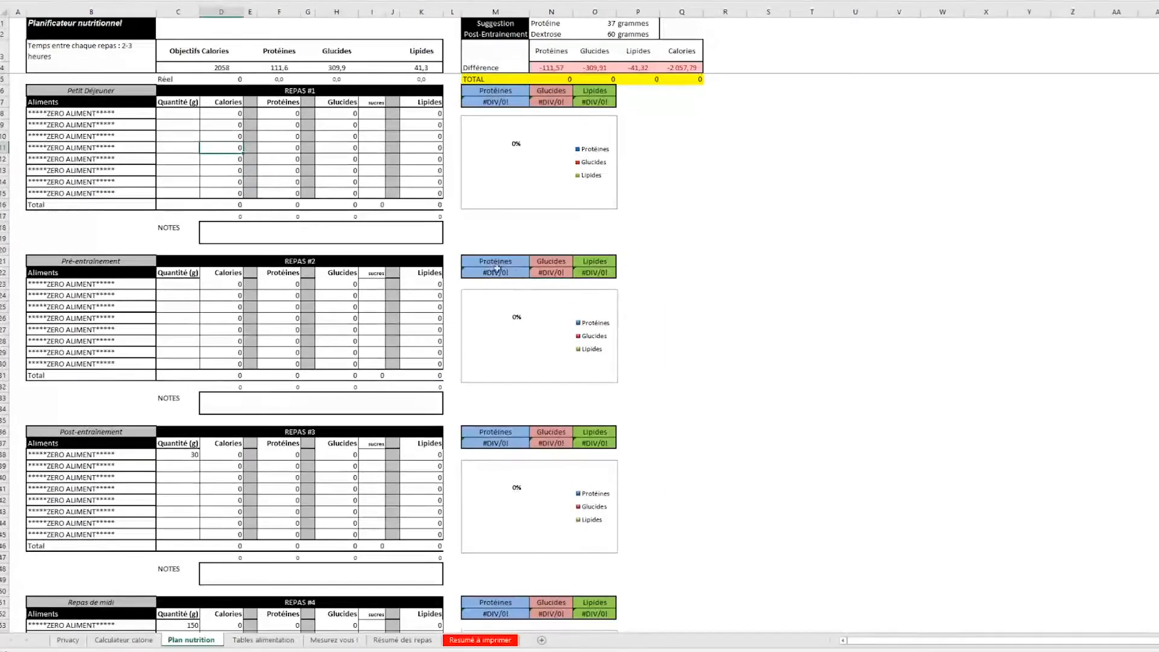
pyautogui.scroll(-18, 326, 118)
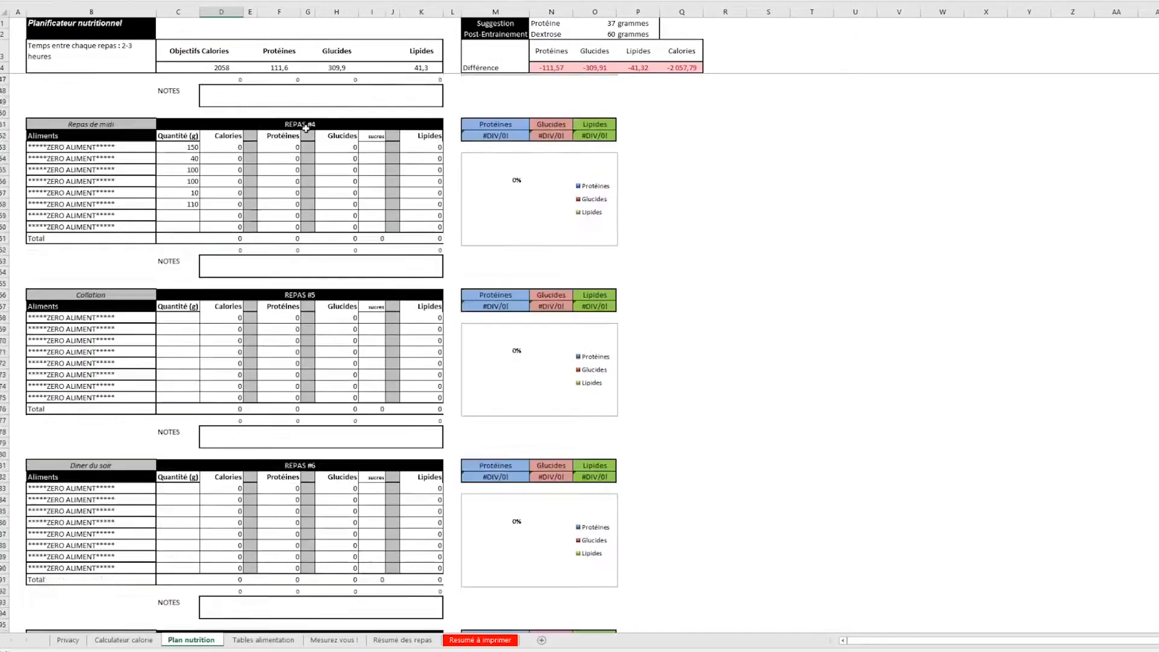
pyautogui.scroll(-9, 294, 256)
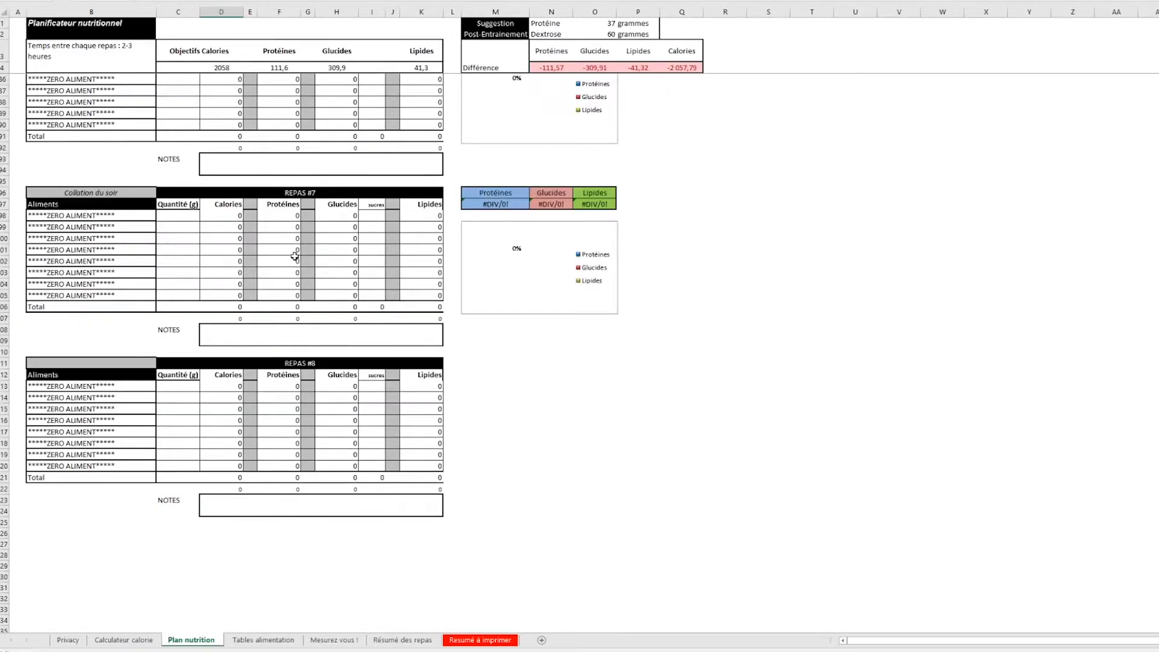
pyautogui.scroll(15, 292, 271)
pyautogui.scroll(15, 291, 282)
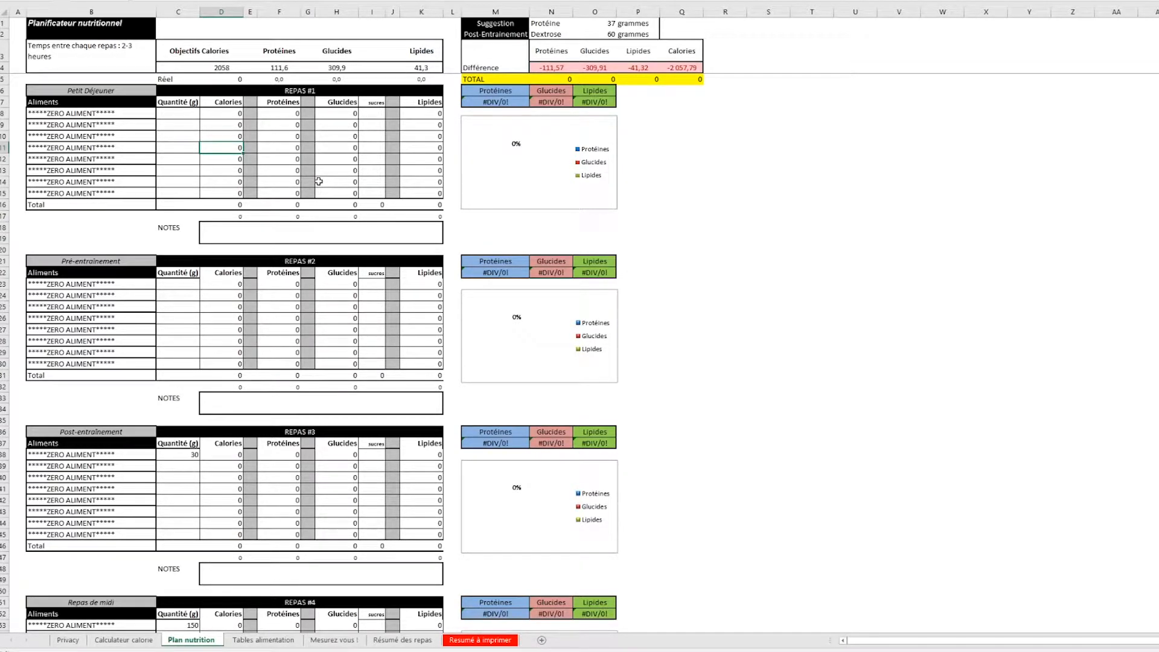
# Step: Examine the daily calorie and macronutrient targets, the post-workout suggestion, and the Différence and TOTAL rows
pyautogui.click(207, 67)
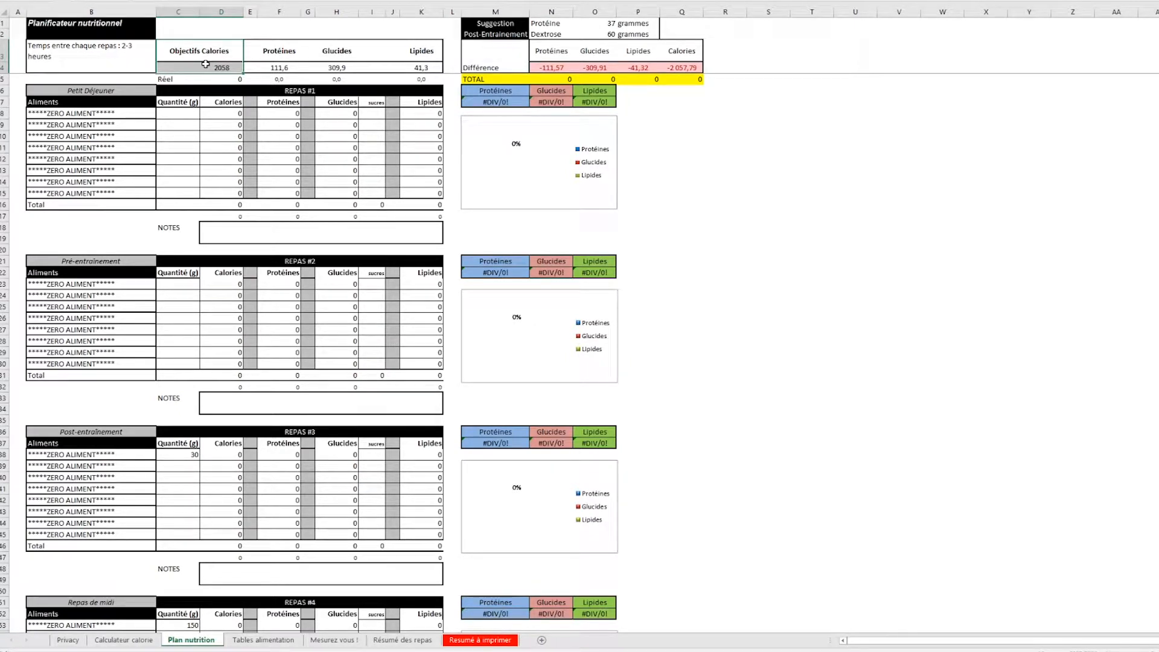
pyautogui.click(279, 64)
pyautogui.moveTo(279, 64); pyautogui.dragTo(280, 66)
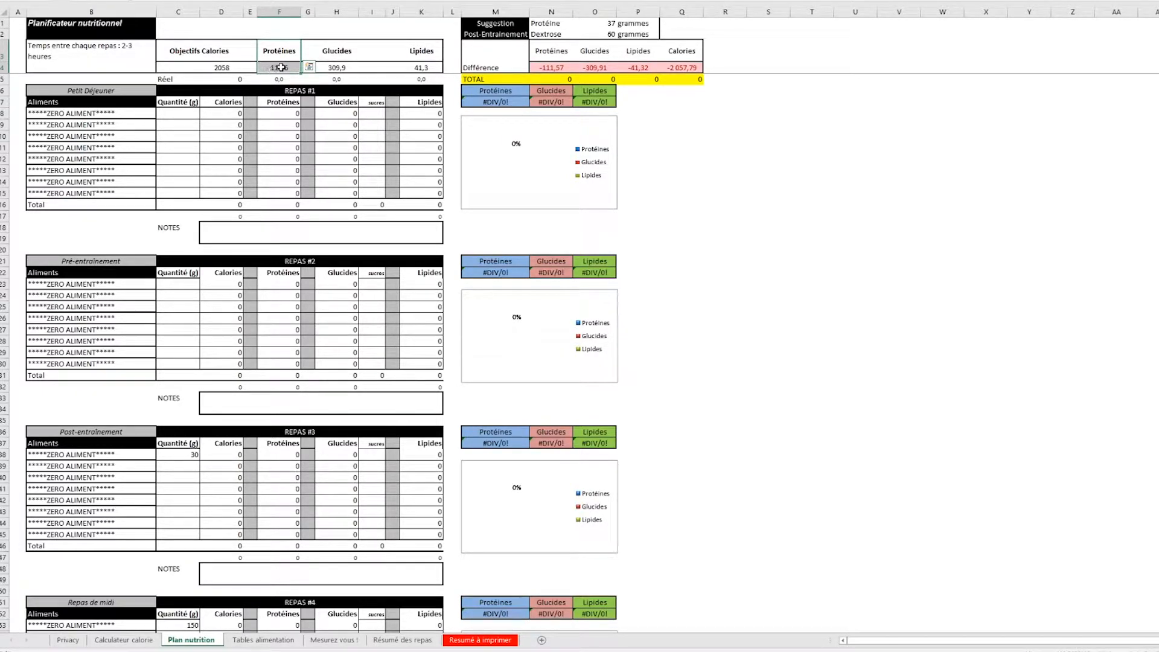
pyautogui.moveTo(331, 52); pyautogui.dragTo(345, 67)
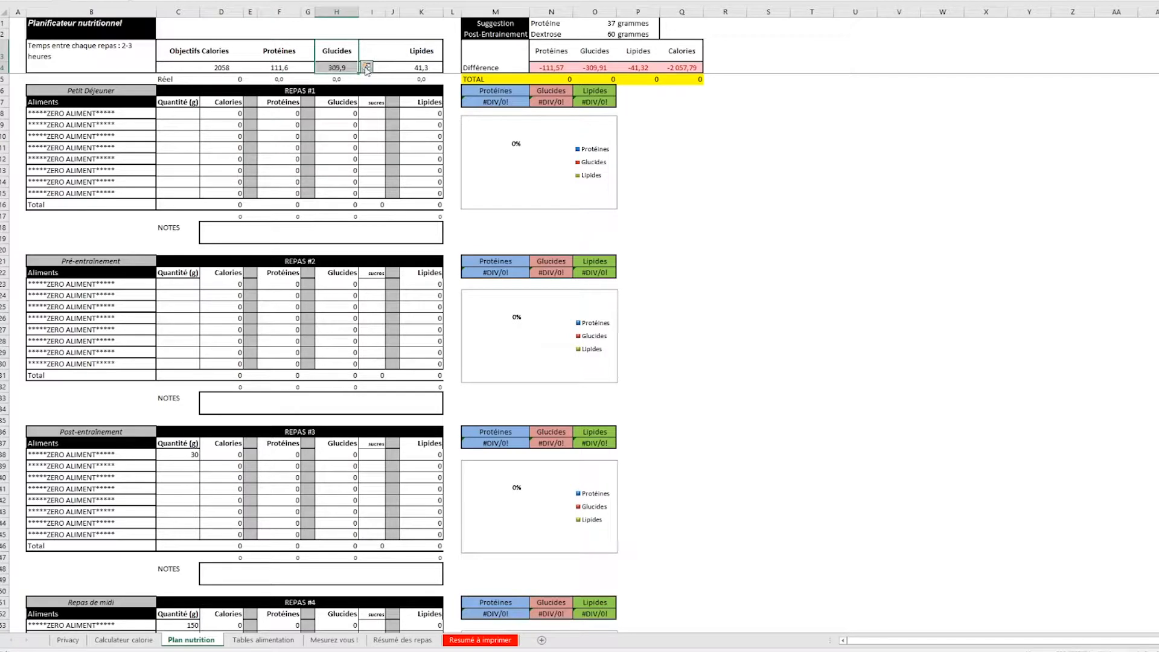
pyautogui.moveTo(420, 51); pyautogui.dragTo(424, 66)
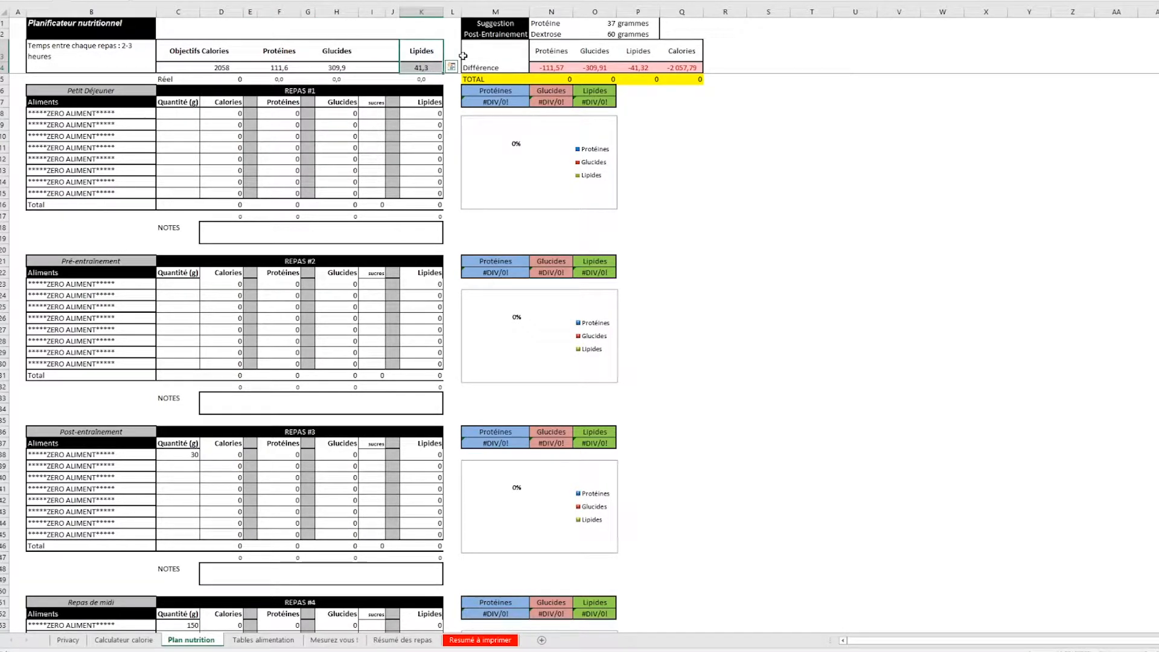
pyautogui.moveTo(495, 26); pyautogui.dragTo(637, 31)
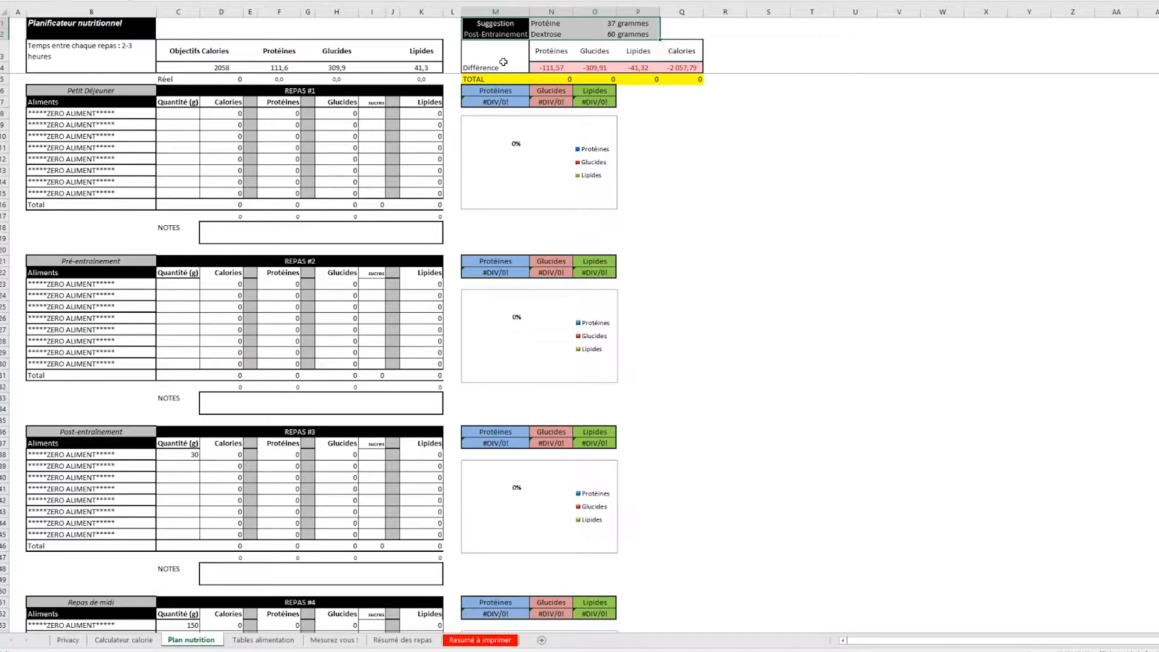
pyautogui.moveTo(486, 50); pyautogui.dragTo(681, 80)
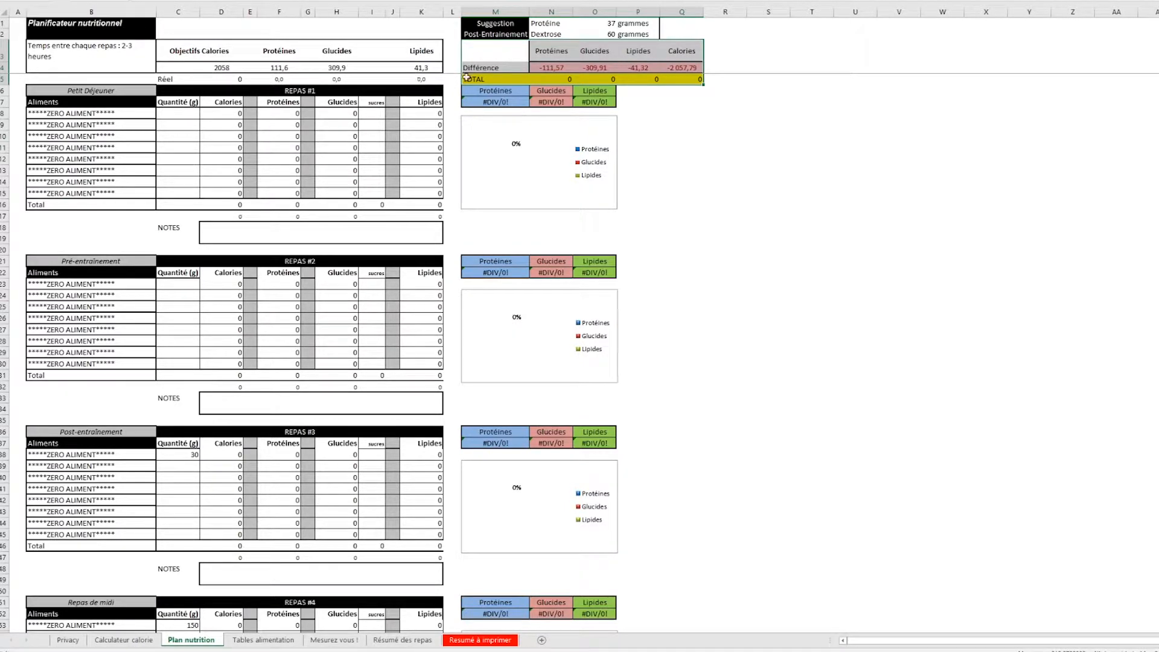
pyautogui.click(672, 130)
pyautogui.moveTo(556, 81); pyautogui.dragTo(700, 82)
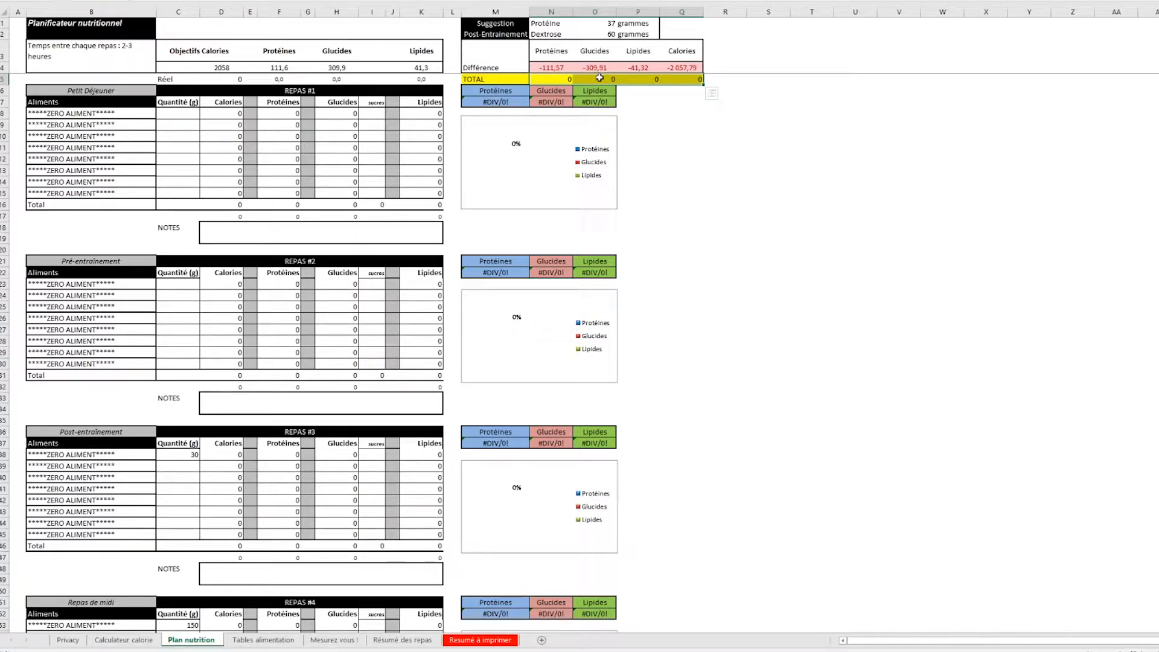
pyautogui.click(707, 124)
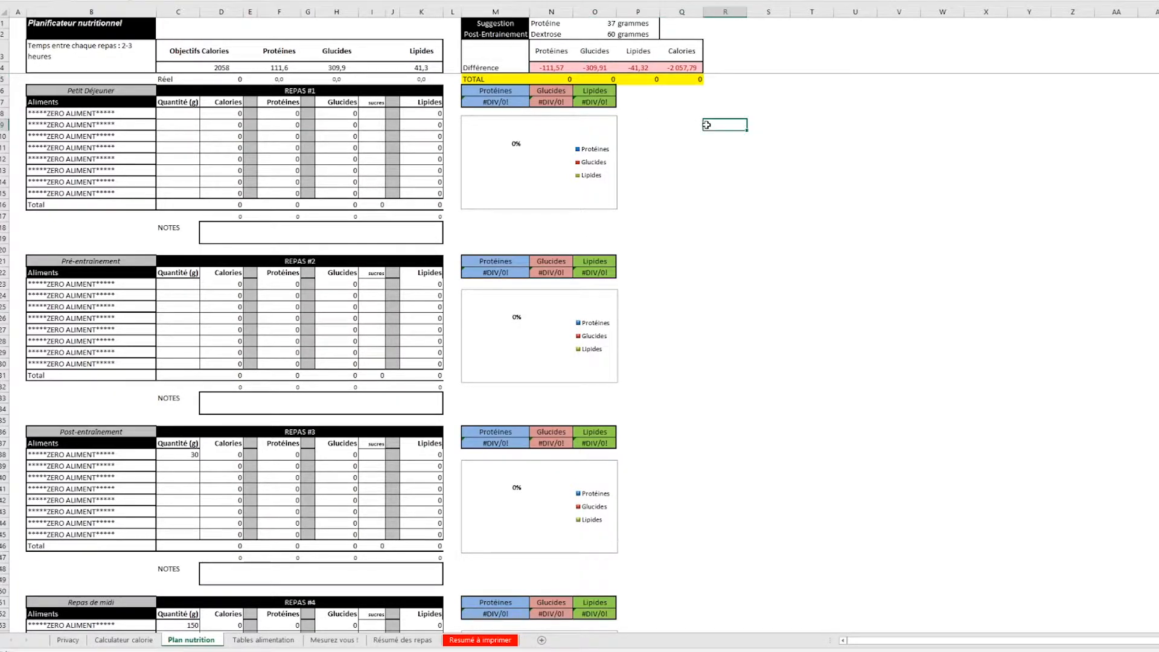
# Step: Examine the Petit Déjeuner table of REPAS #1 and its individual food rows
pyautogui.click(104, 94)
pyautogui.moveTo(104, 94)
pyautogui.mouseDown()
pyautogui.moveTo(292, 171)
pyautogui.moveTo(307, 203)
pyautogui.mouseUp()
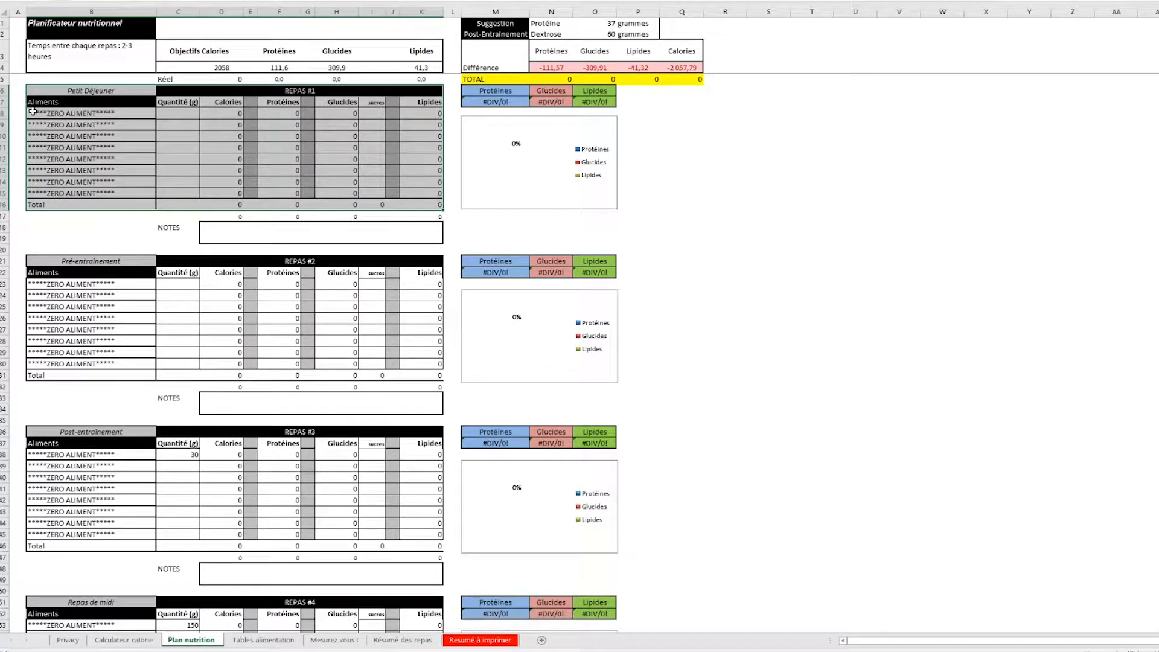
pyautogui.click(62, 102)
pyautogui.click(76, 113)
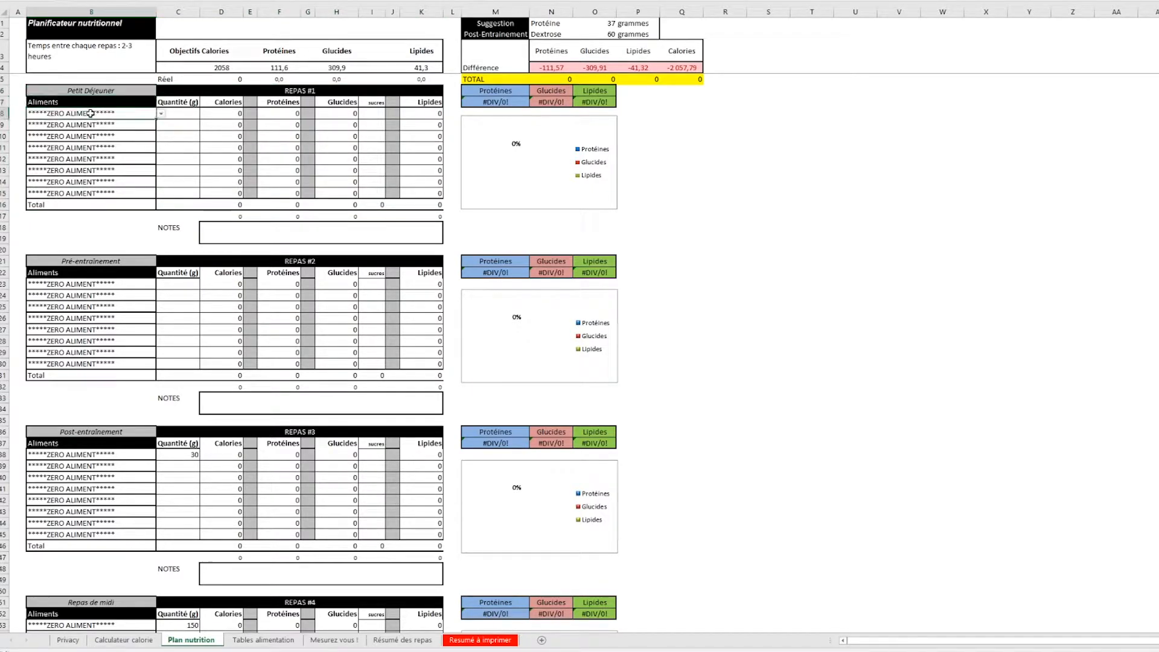
pyautogui.click(106, 125)
pyautogui.click(105, 136)
pyautogui.click(103, 147)
pyautogui.click(104, 159)
pyautogui.click(110, 170)
# Step: Browse the food choices for the first Petit Déjeuner row through to the fruits, keeping ZERO ALIMENT selected
pyautogui.click(117, 114)
pyautogui.click(162, 115)
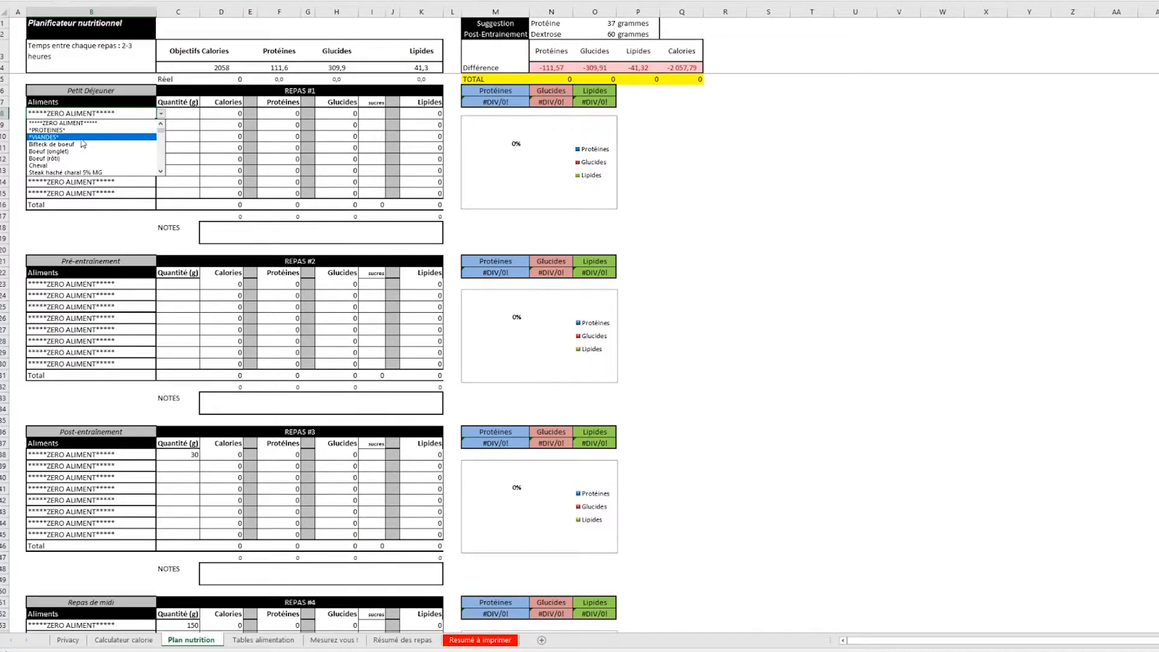
pyautogui.click(161, 172)
pyautogui.click(161, 172)
pyautogui.click(161, 172)
pyautogui.click(161, 171)
pyautogui.click(161, 172)
pyautogui.click(162, 171)
pyautogui.click(161, 172)
pyautogui.click(161, 171)
pyautogui.click(161, 171)
pyautogui.click(161, 172)
pyautogui.click(161, 172)
pyautogui.click(162, 171)
pyautogui.click(161, 172)
pyautogui.click(161, 171)
pyautogui.click(161, 171)
pyautogui.click(161, 171)
pyautogui.click(161, 171)
pyautogui.click(161, 172)
pyautogui.click(161, 172)
pyautogui.click(161, 172)
pyautogui.click(162, 160)
pyautogui.click(162, 160)
pyautogui.click(161, 160)
pyautogui.click(162, 160)
pyautogui.click(162, 160)
pyautogui.click(162, 160)
pyautogui.click(161, 160)
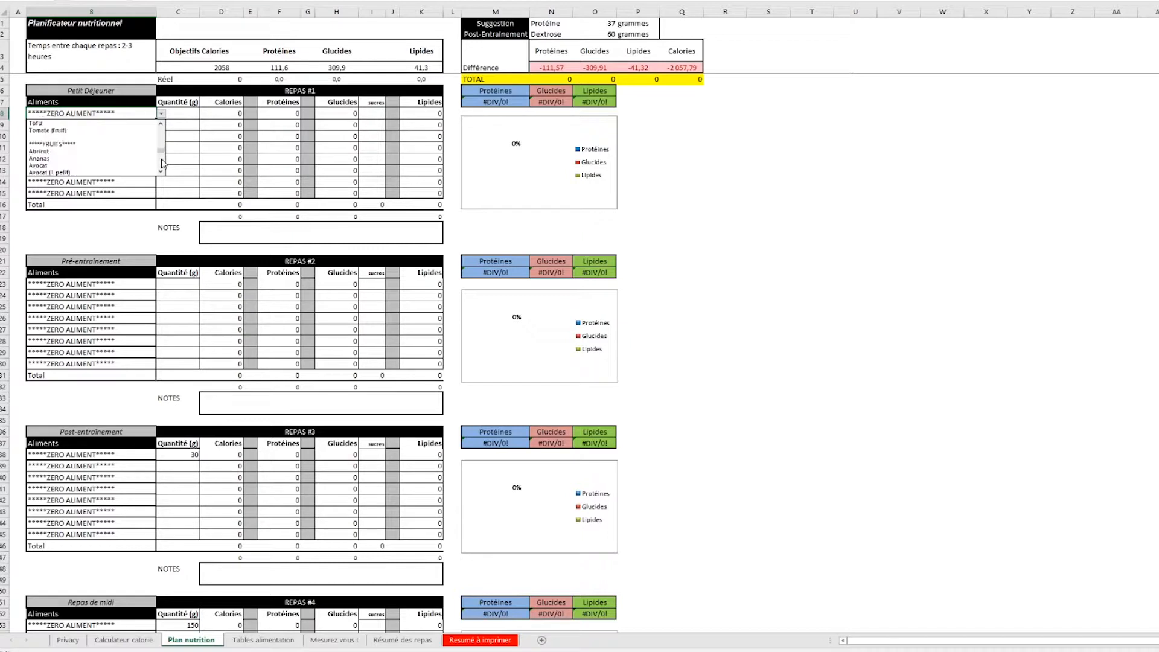
pyautogui.click(162, 162)
pyautogui.click(162, 162)
pyautogui.click(162, 160)
pyautogui.moveTo(161, 157); pyautogui.dragTo(161, 127)
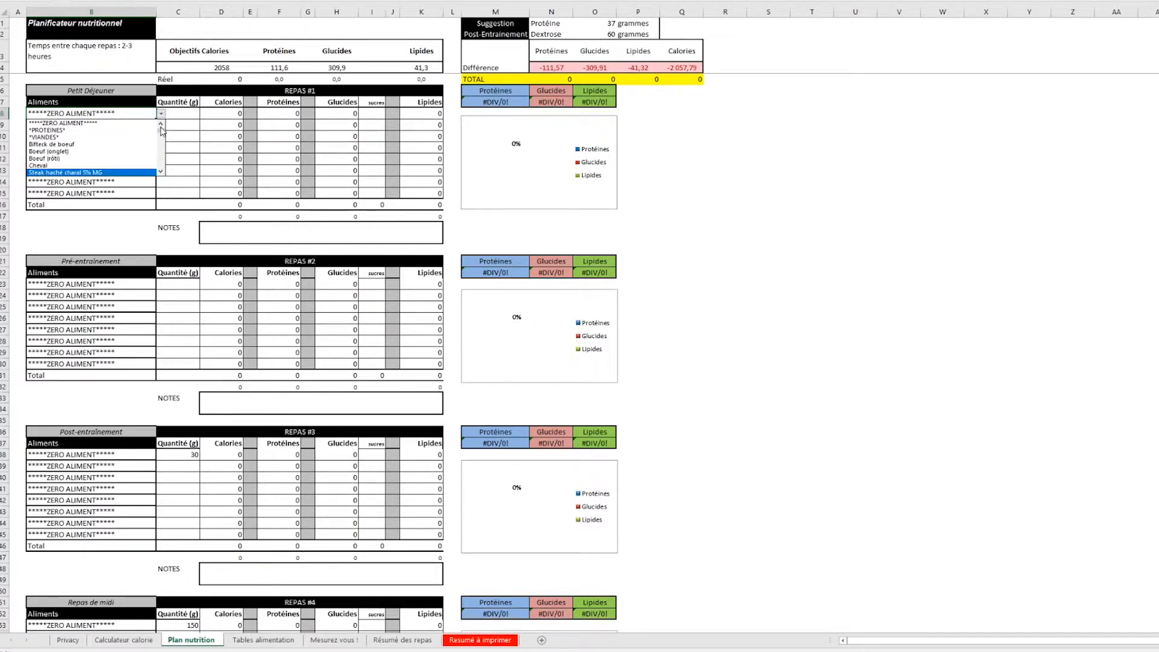
pyautogui.click(125, 123)
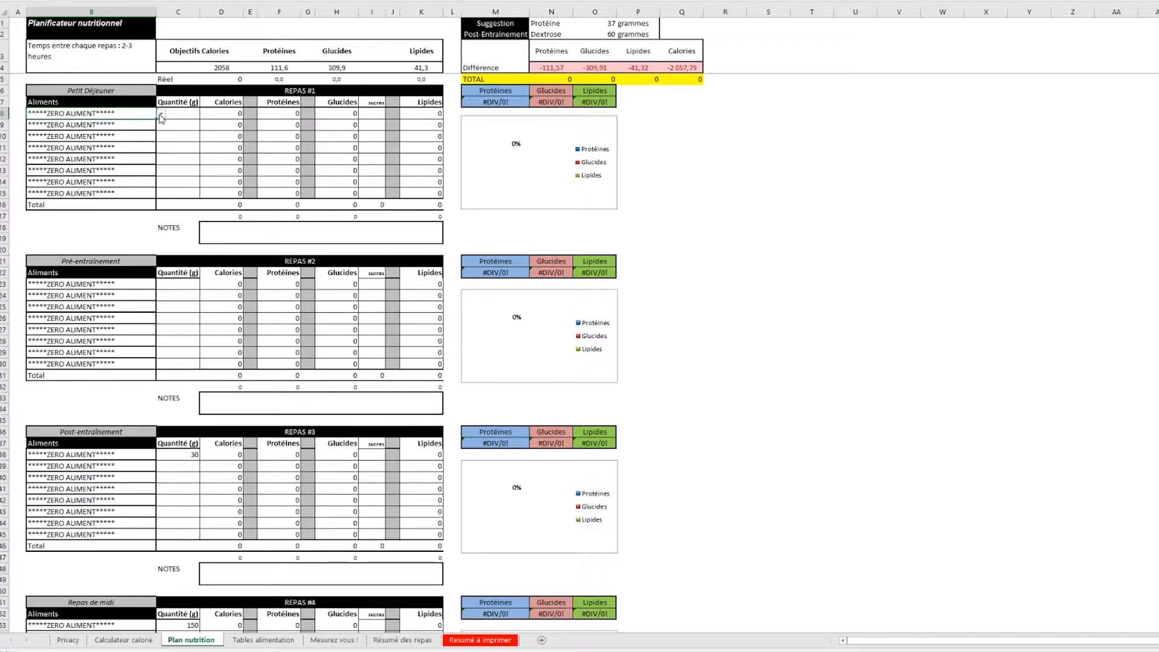
# Step: Set the first Petit Déjeuner food to Œuf entier (1 œuf=100g) with a quantity of 200 g
pyautogui.click(161, 115)
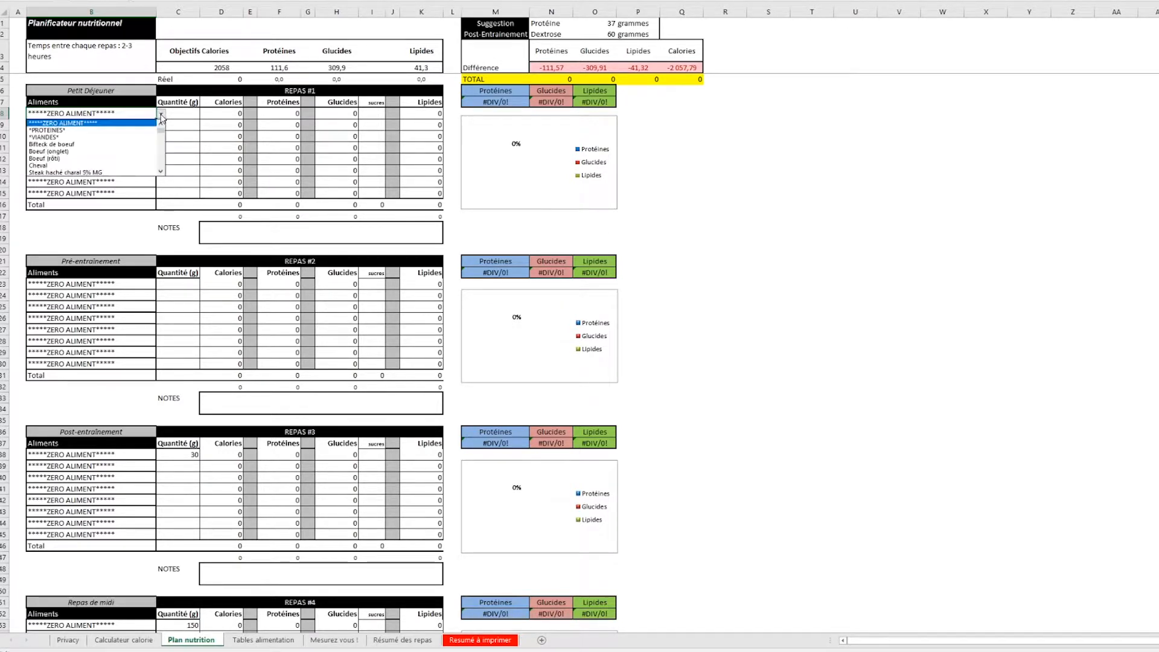
pyautogui.click(161, 159)
pyautogui.click(161, 160)
pyautogui.click(162, 159)
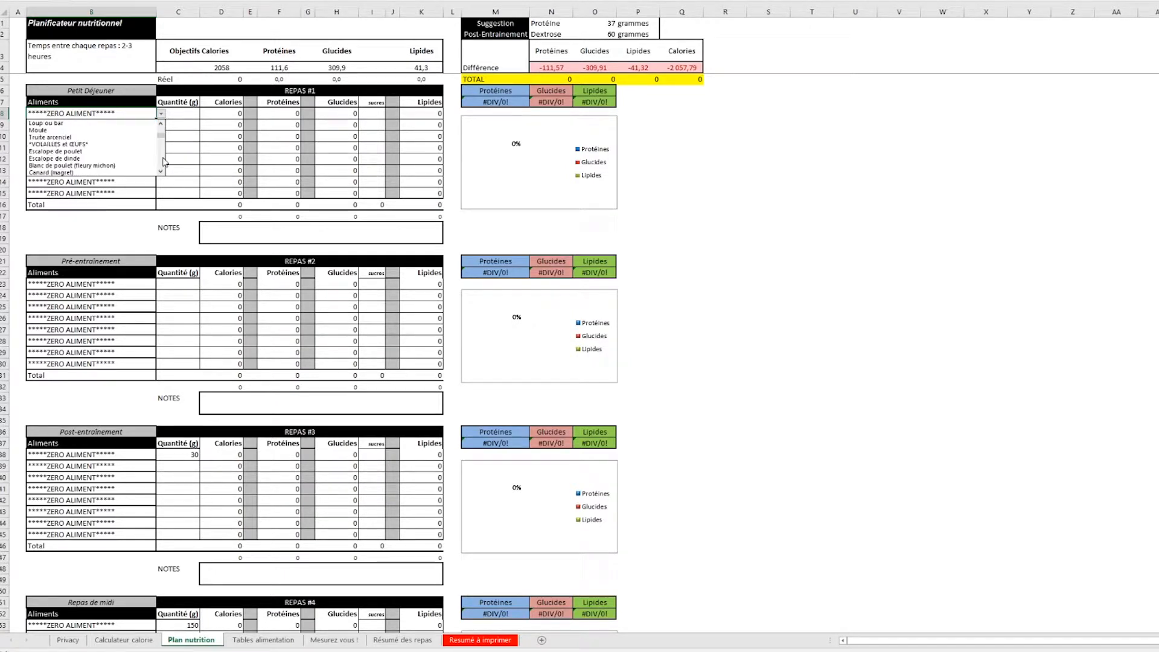
pyautogui.click(162, 160)
pyautogui.click(162, 160)
pyautogui.click(162, 160)
pyautogui.click(161, 161)
pyautogui.click(161, 162)
pyautogui.click(162, 161)
pyautogui.click(162, 162)
pyautogui.click(161, 162)
pyautogui.click(161, 161)
pyautogui.click(161, 162)
pyautogui.click(162, 138)
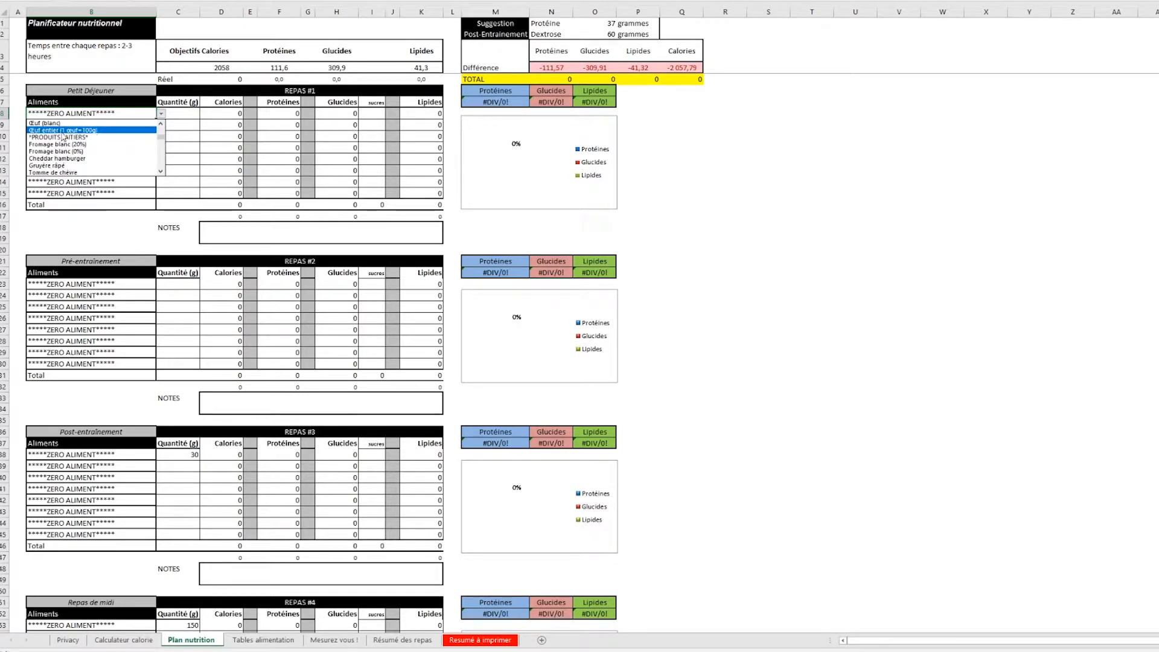
pyautogui.click(103, 130)
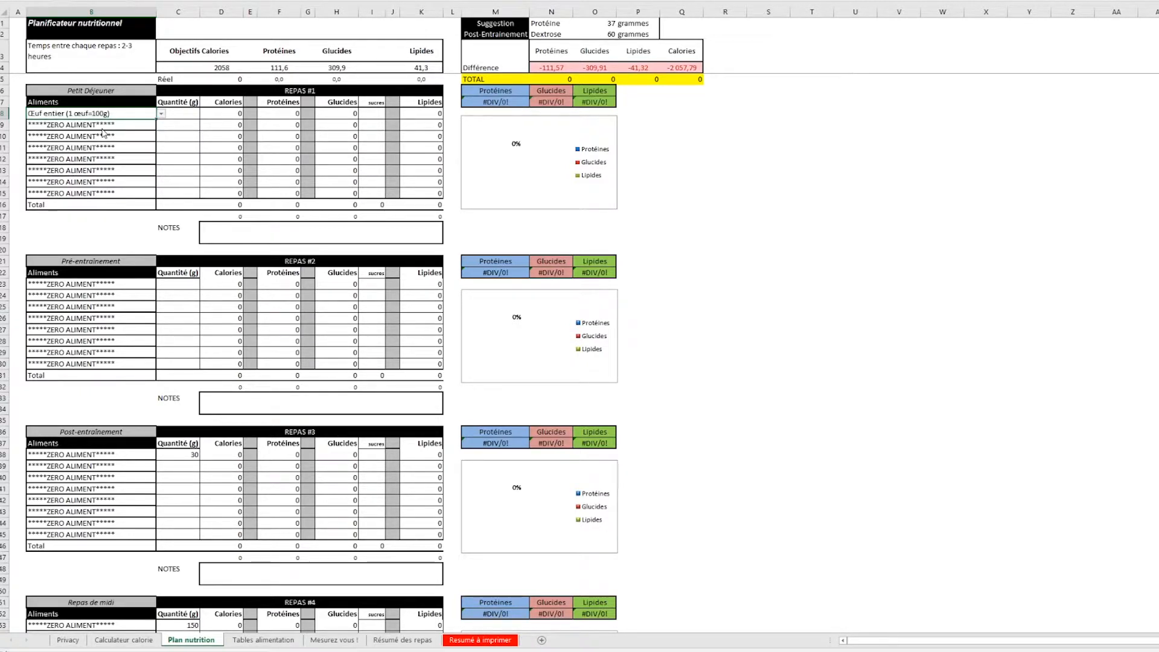
pyautogui.click(183, 115)
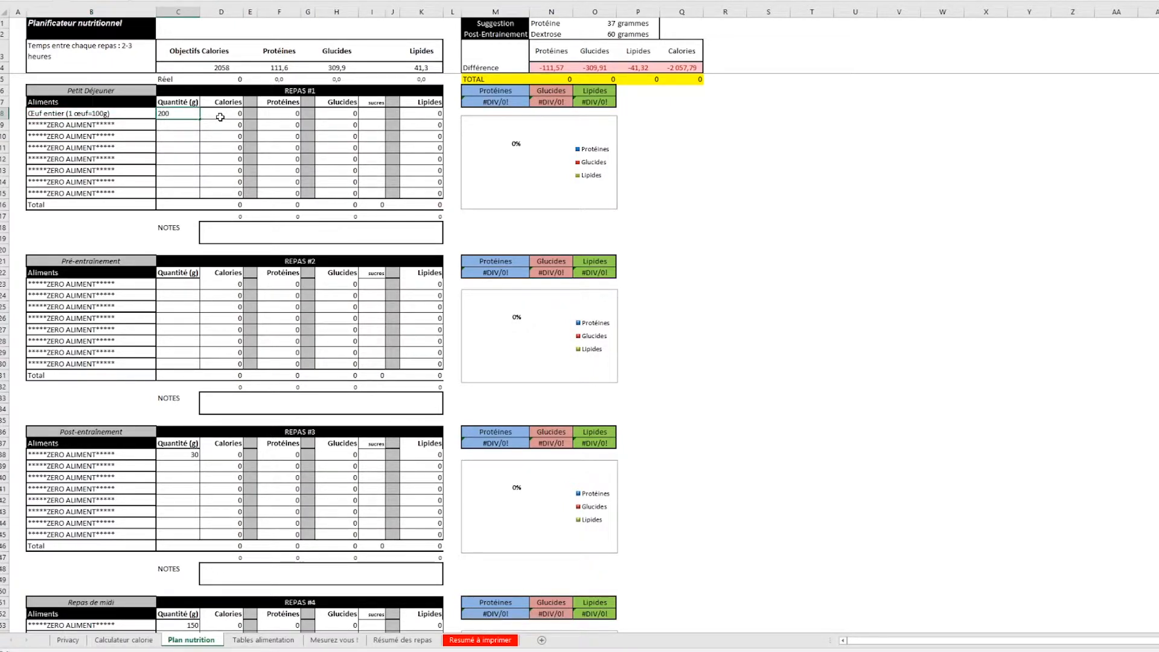
pyautogui.press('Return')
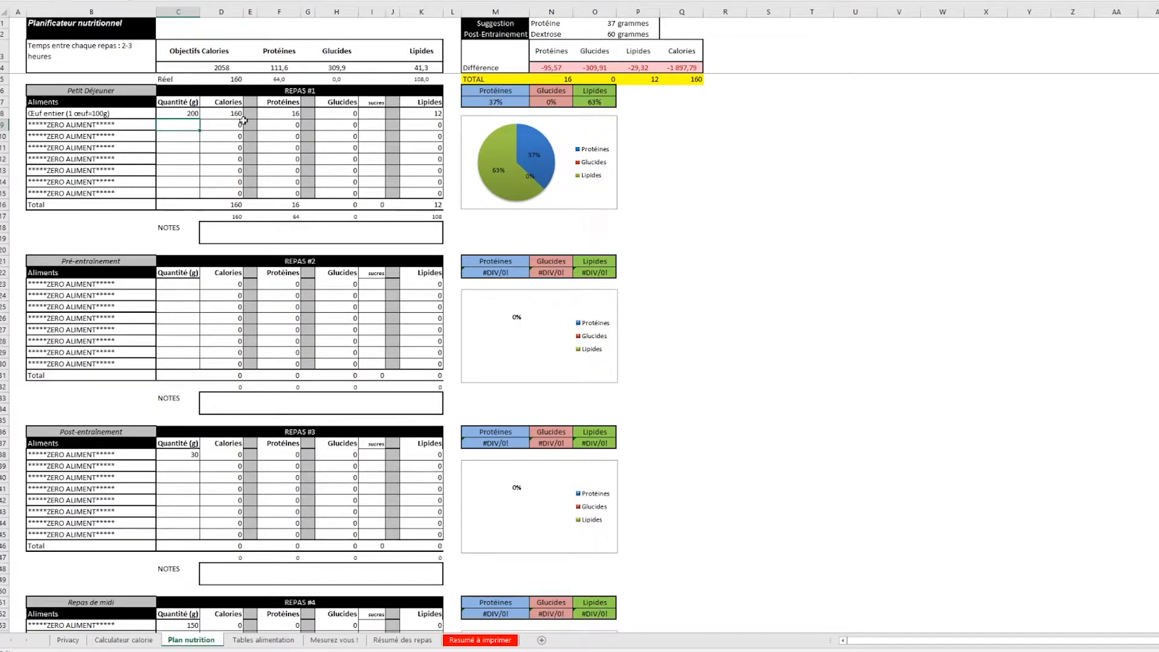
# Step: Check the egg's calories, proteins and lipids, as well as the protein total and difference for the day
pyautogui.click(233, 115)
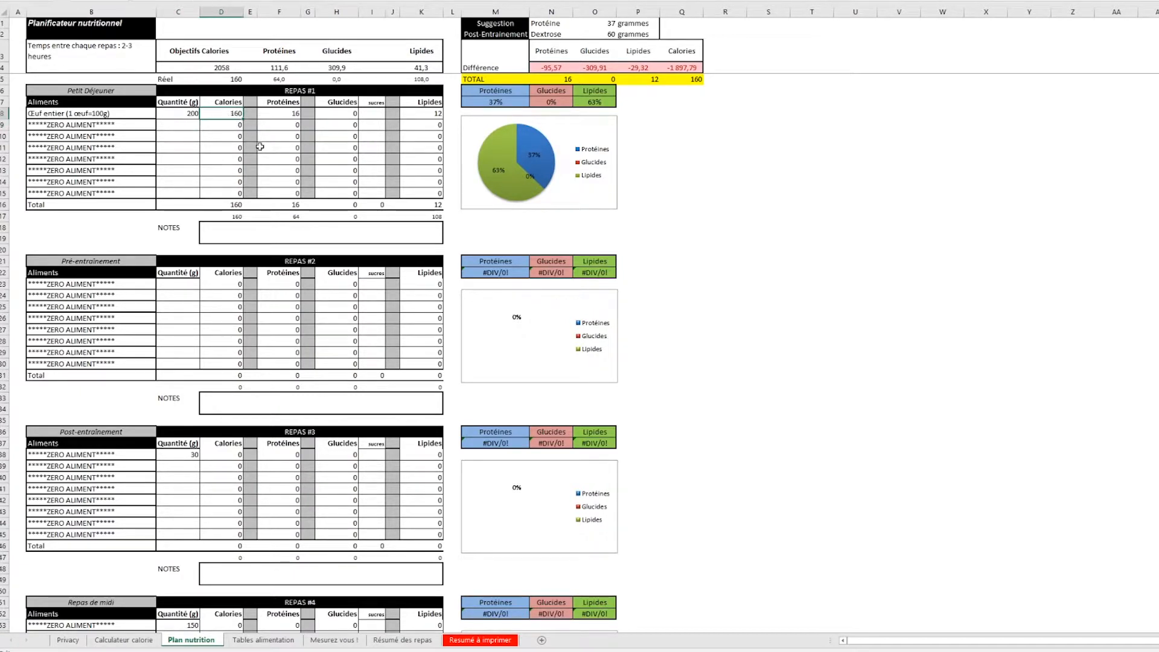
pyautogui.click(288, 115)
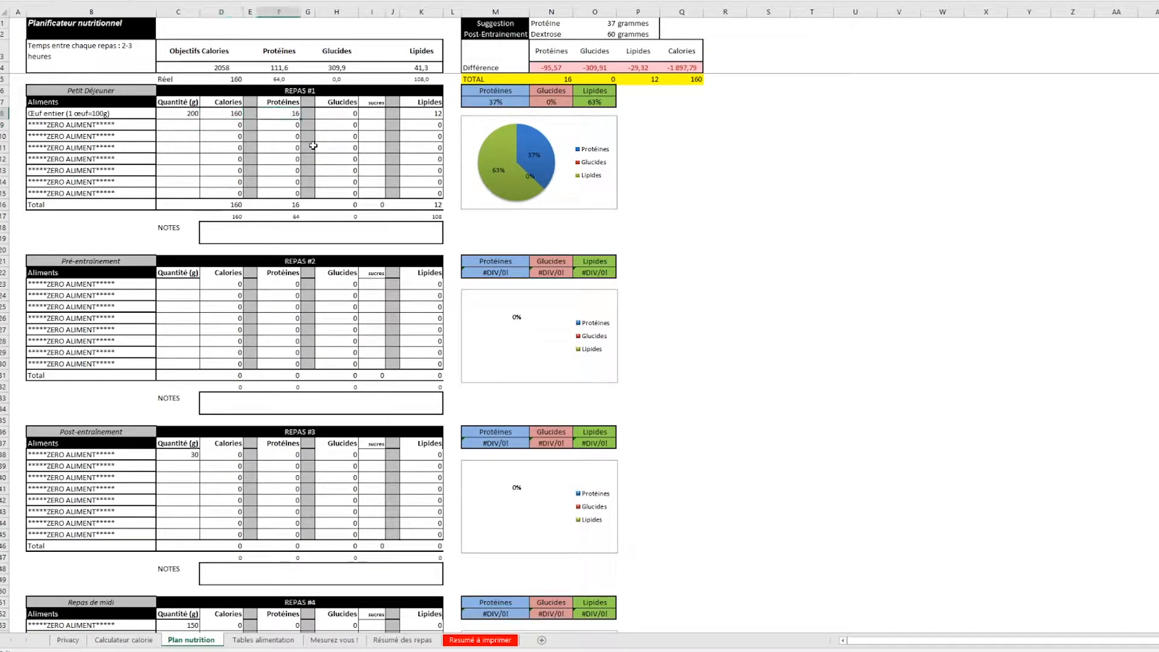
pyautogui.click(425, 115)
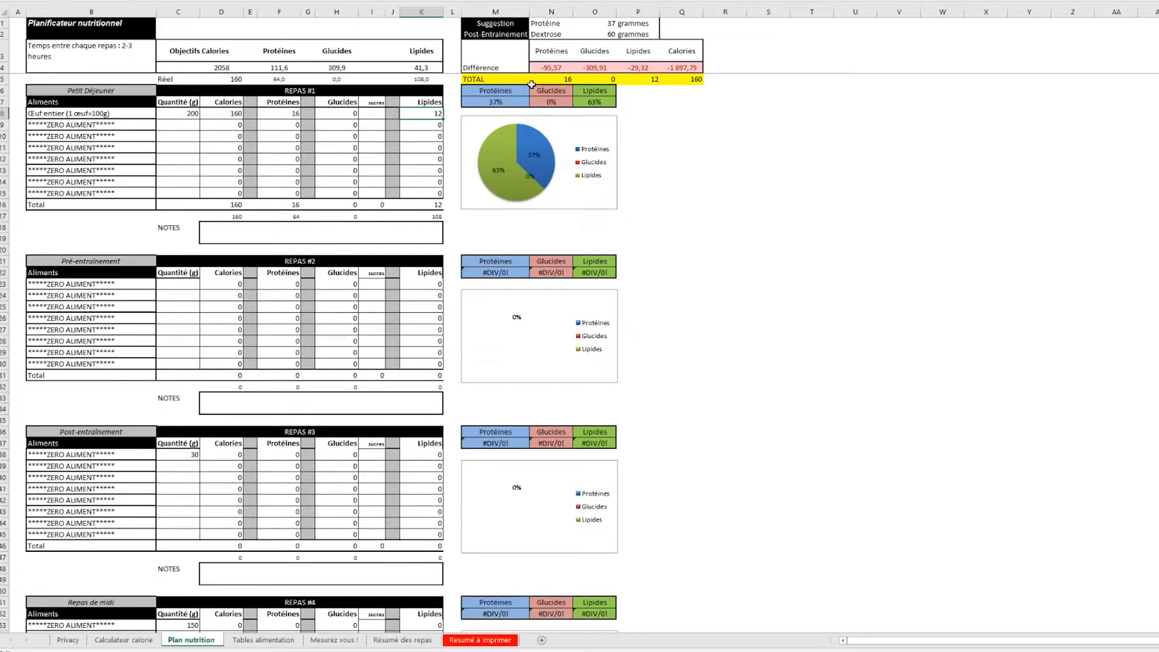
pyautogui.click(561, 79)
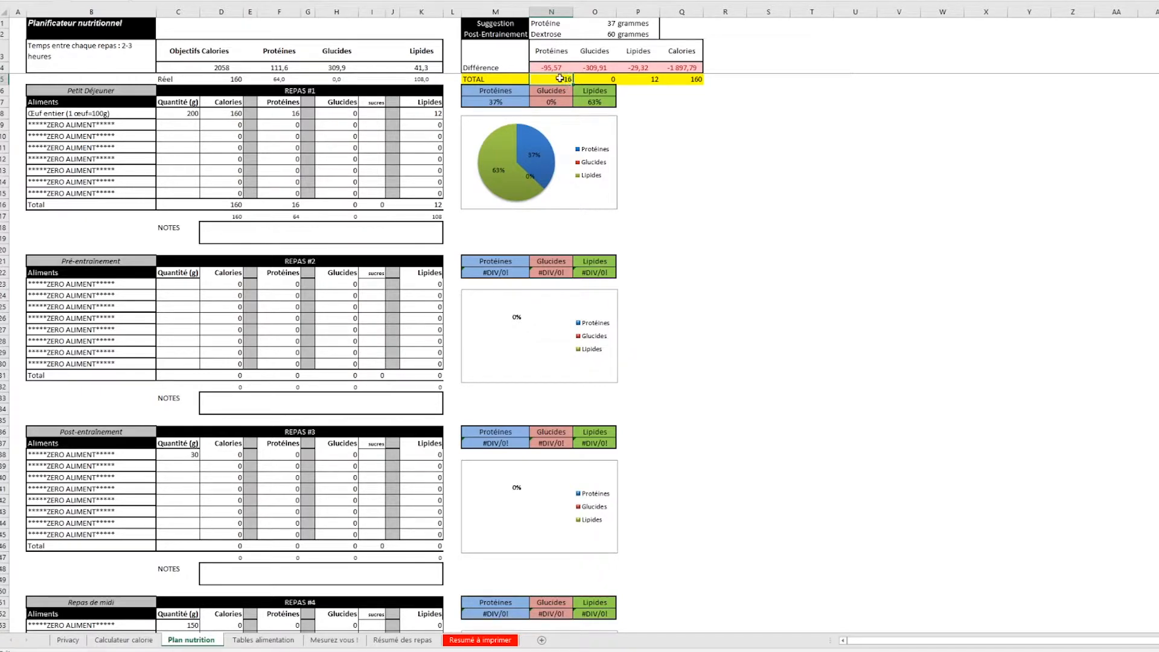
pyautogui.click(561, 70)
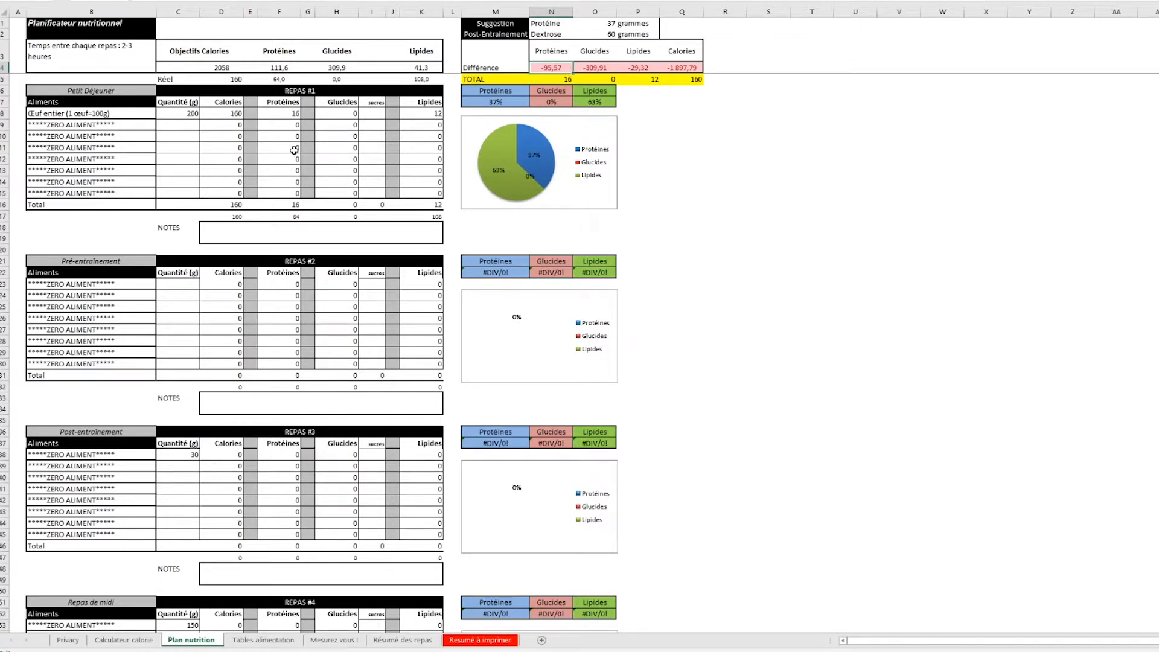
# Step: Set the second Petit Déjeuner food to Flocon d'avoine with a quantity of 40 g
pyautogui.click(124, 124)
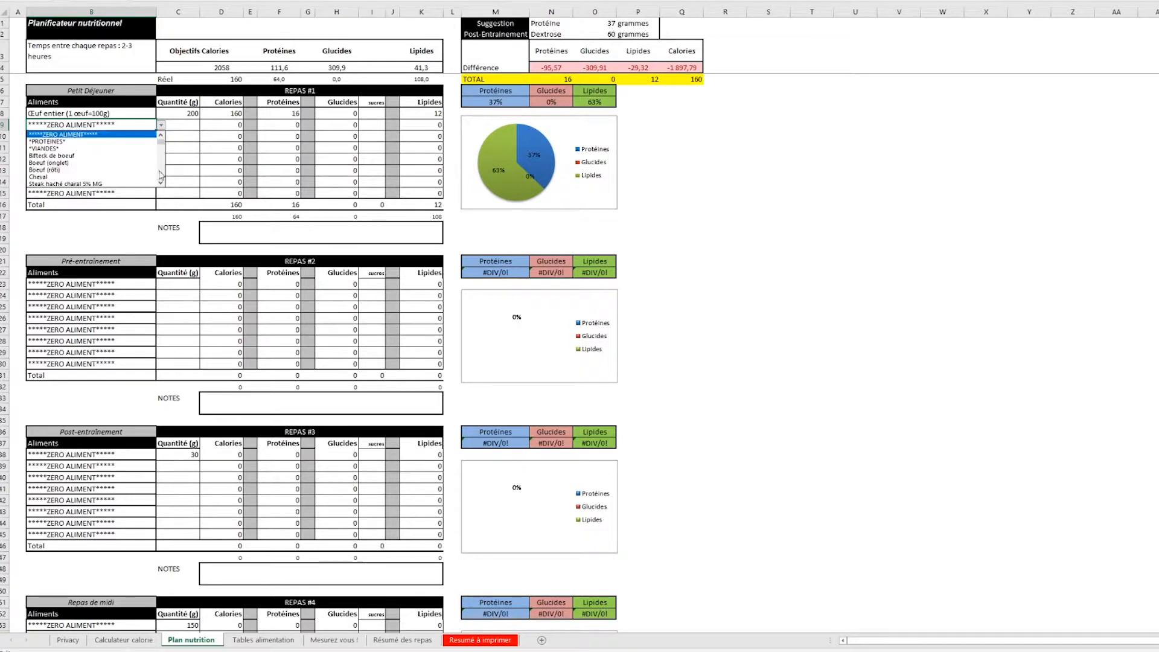
pyautogui.scroll(-3, 165, 175)
pyautogui.scroll(-5, 165, 171)
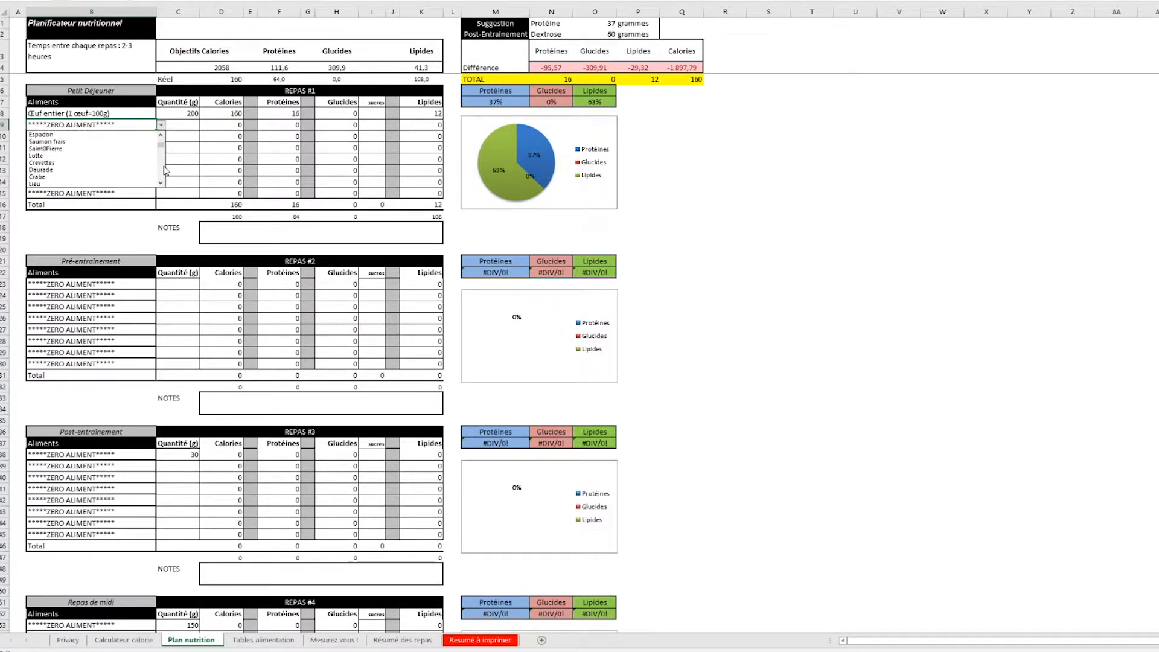
pyautogui.scroll(-4, 165, 171)
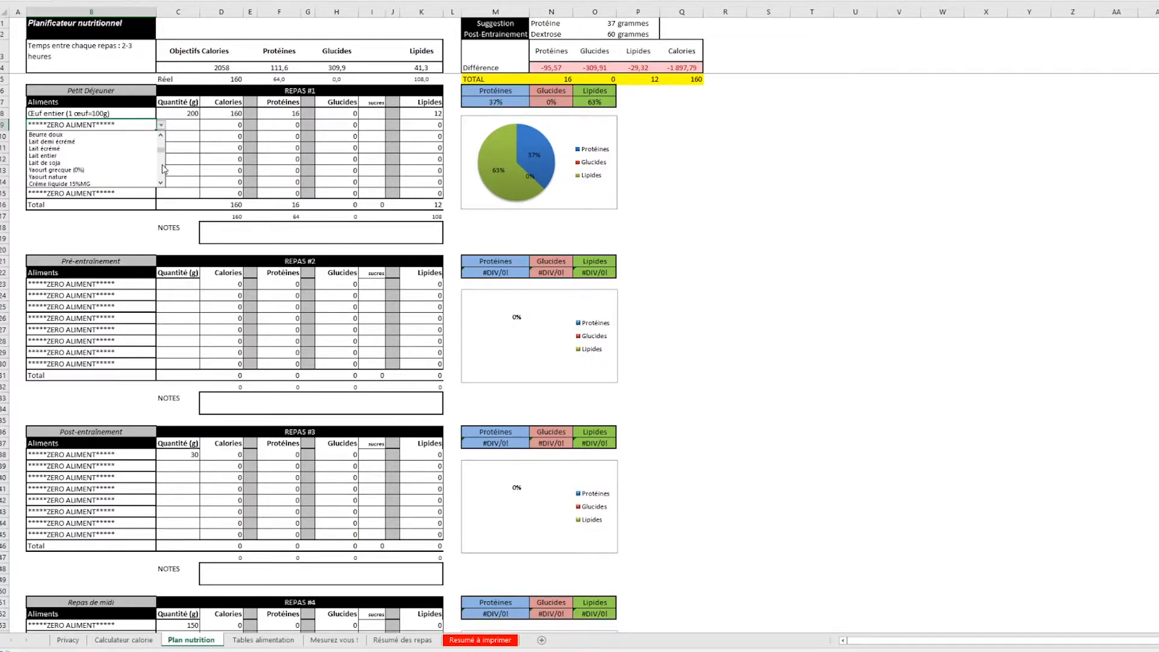
pyautogui.scroll(-3, 164, 169)
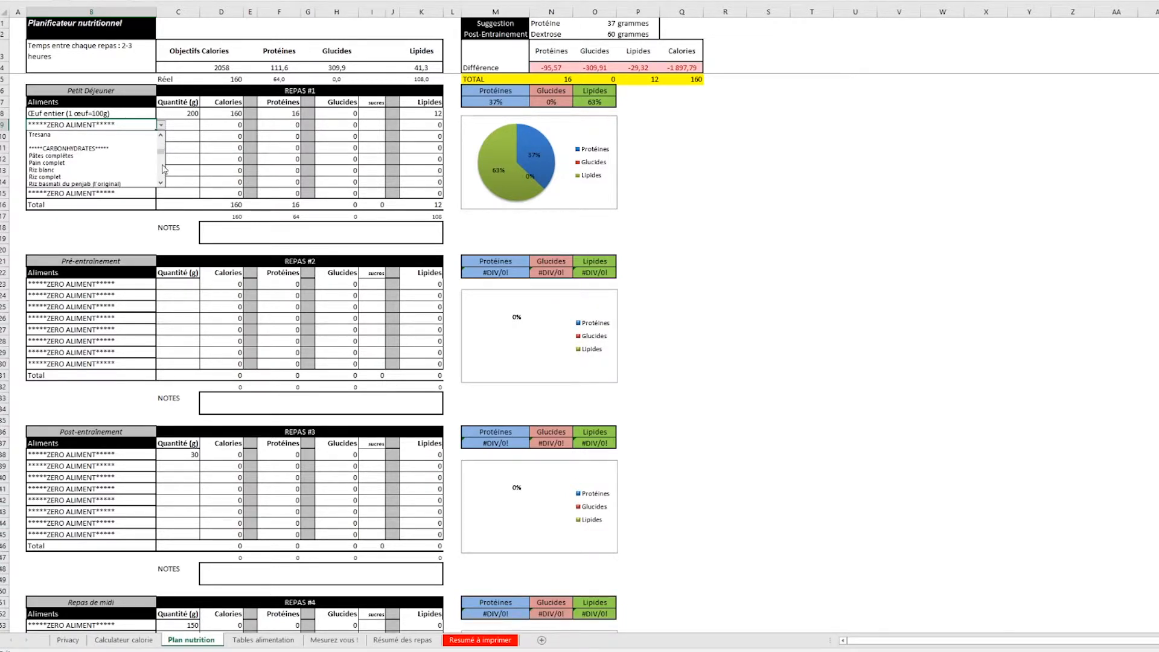
pyautogui.scroll(-3, 164, 170)
pyautogui.click(161, 184)
pyautogui.click(162, 184)
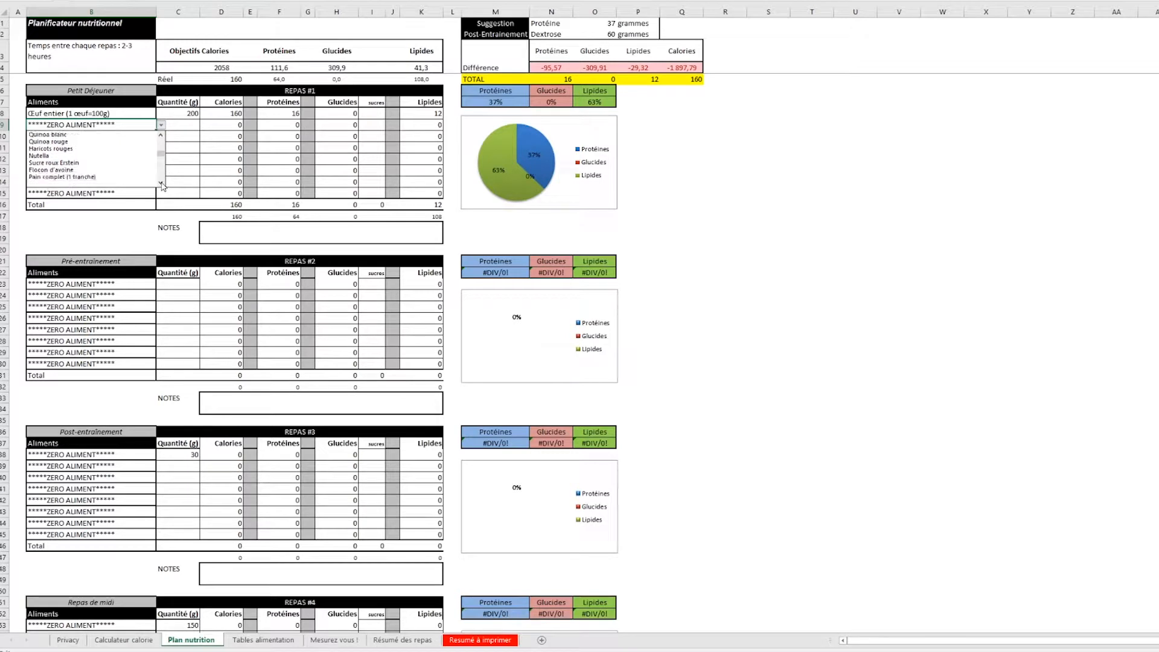
pyautogui.click(161, 183)
pyautogui.click(161, 183)
pyautogui.click(162, 183)
pyautogui.click(161, 137)
pyautogui.click(161, 137)
pyautogui.click(162, 137)
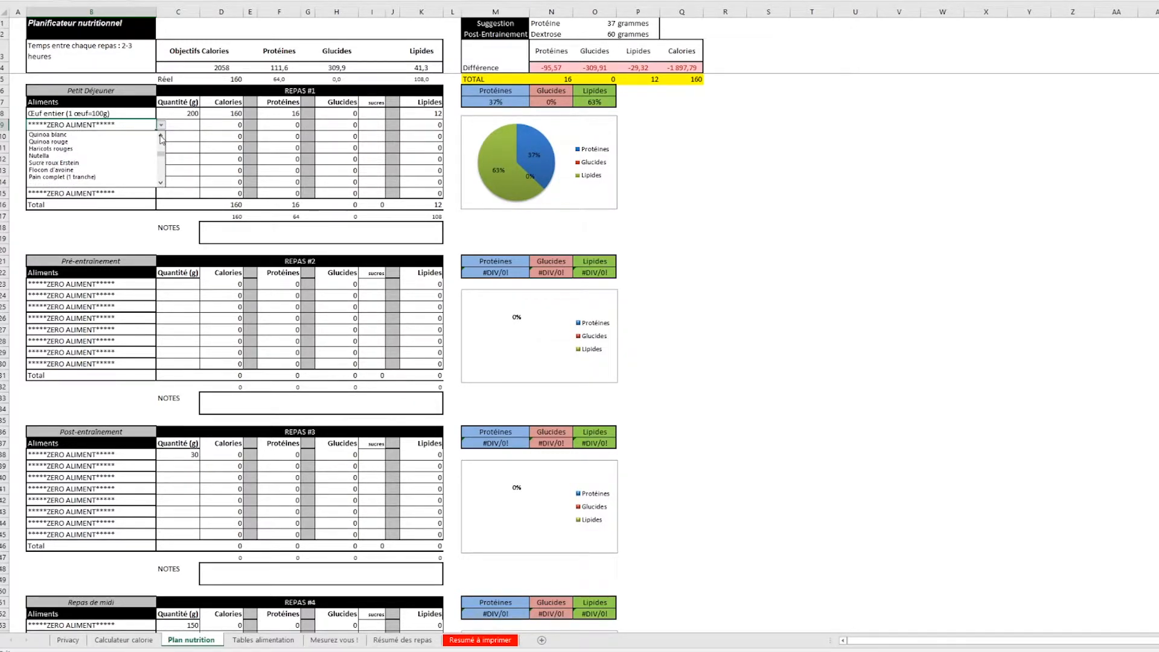
pyautogui.click(114, 173)
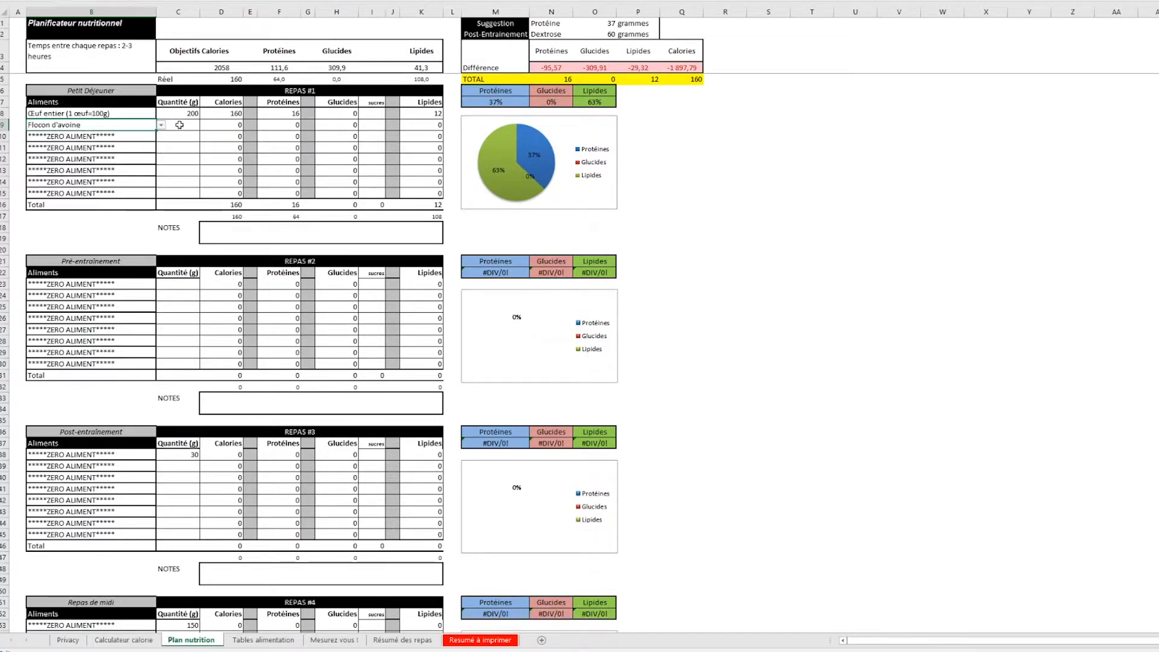
pyautogui.click(180, 124)
pyautogui.write('40')
pyautogui.press('Return')
# Step: Set the third Petit Déjeuner food to Lait écrémé with a quantity of 20 g
pyautogui.click(123, 137)
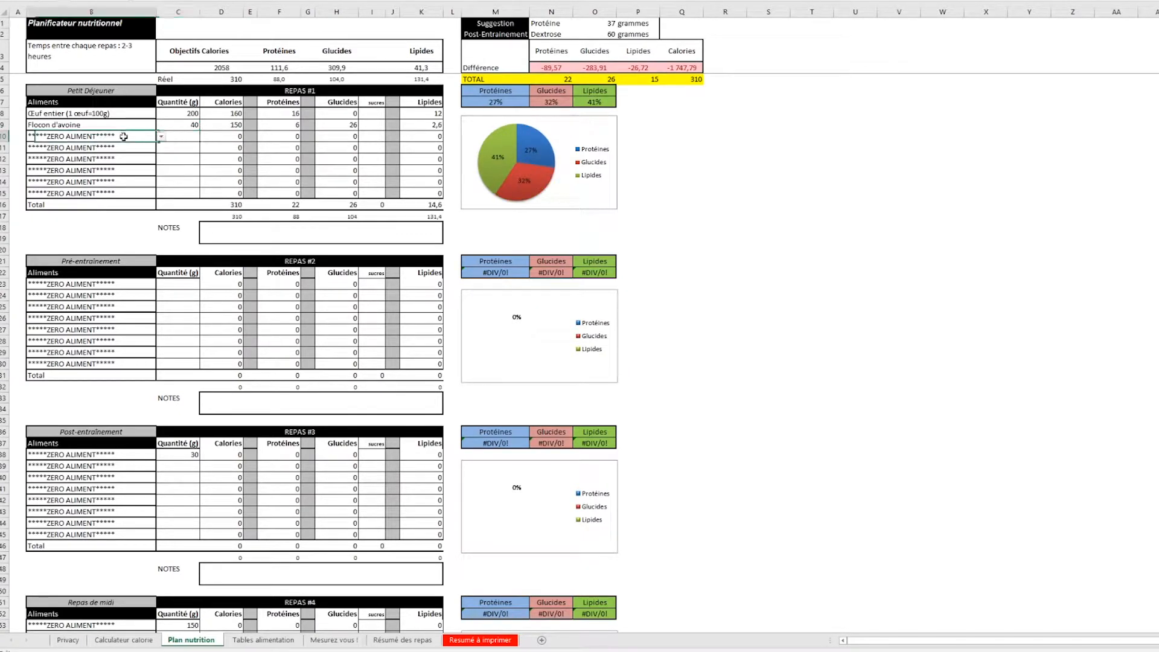
pyautogui.click(162, 137)
pyautogui.scroll(-5, 161, 171)
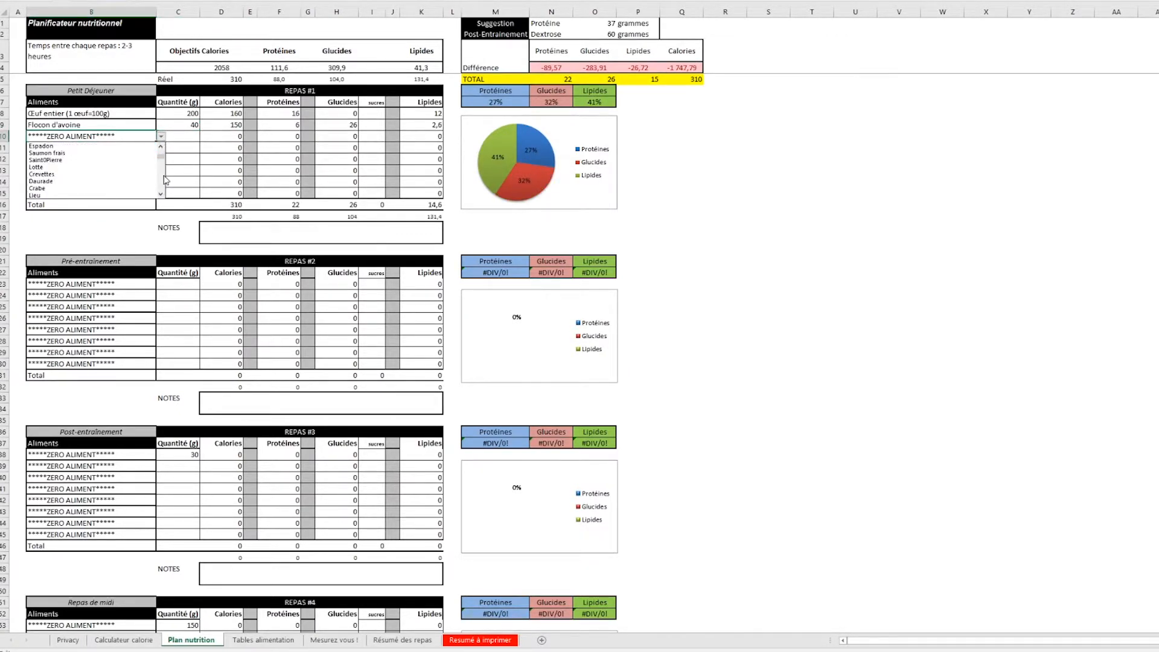
pyautogui.scroll(-3, 164, 179)
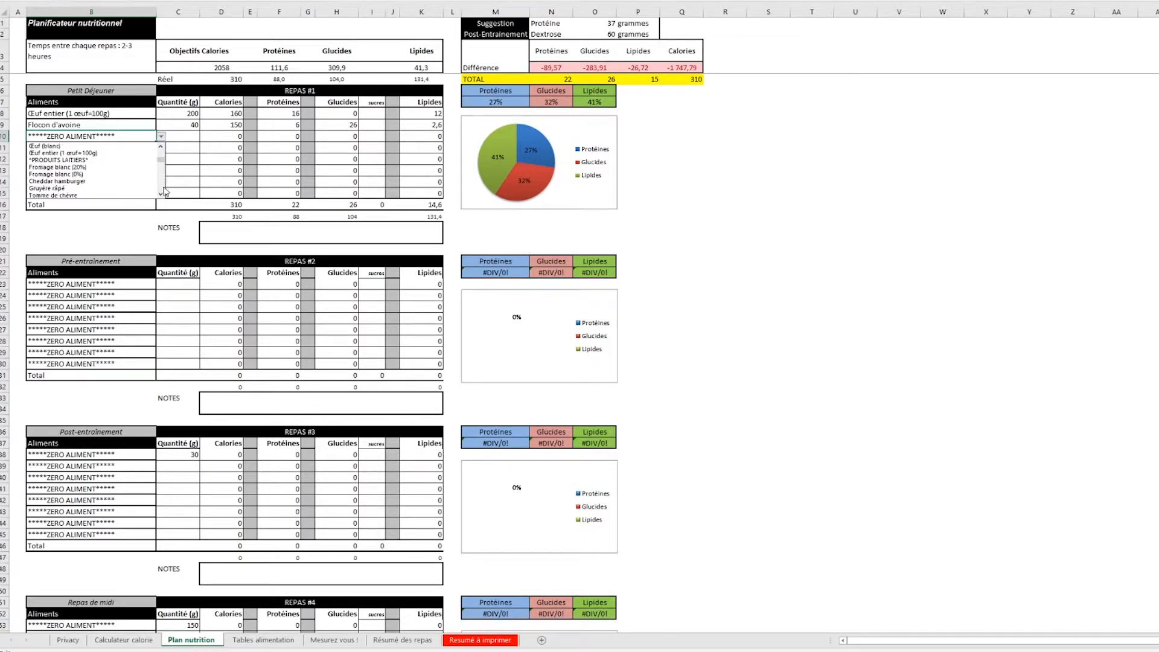
pyautogui.scroll(-3, 164, 184)
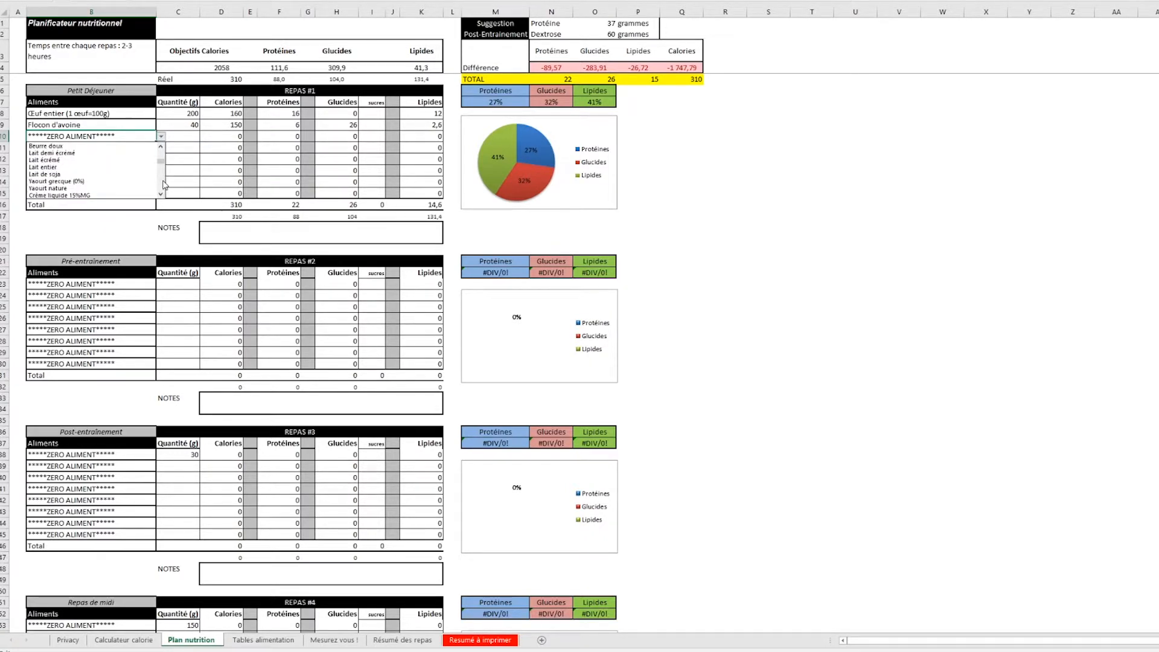
pyautogui.click(85, 160)
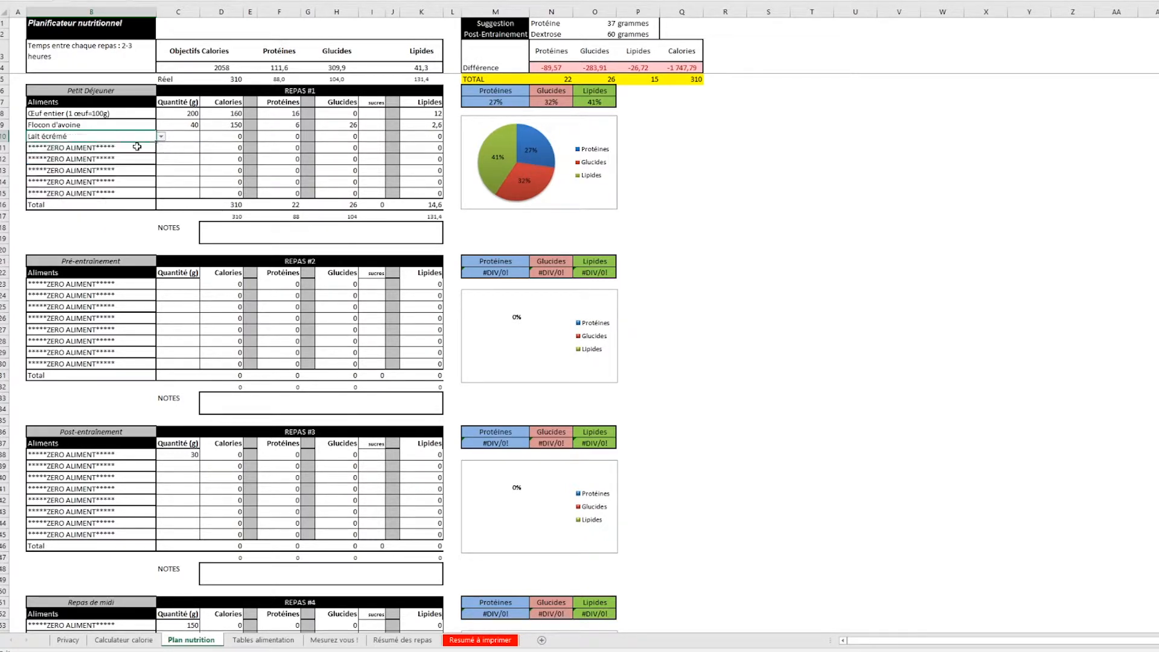
pyautogui.click(182, 134)
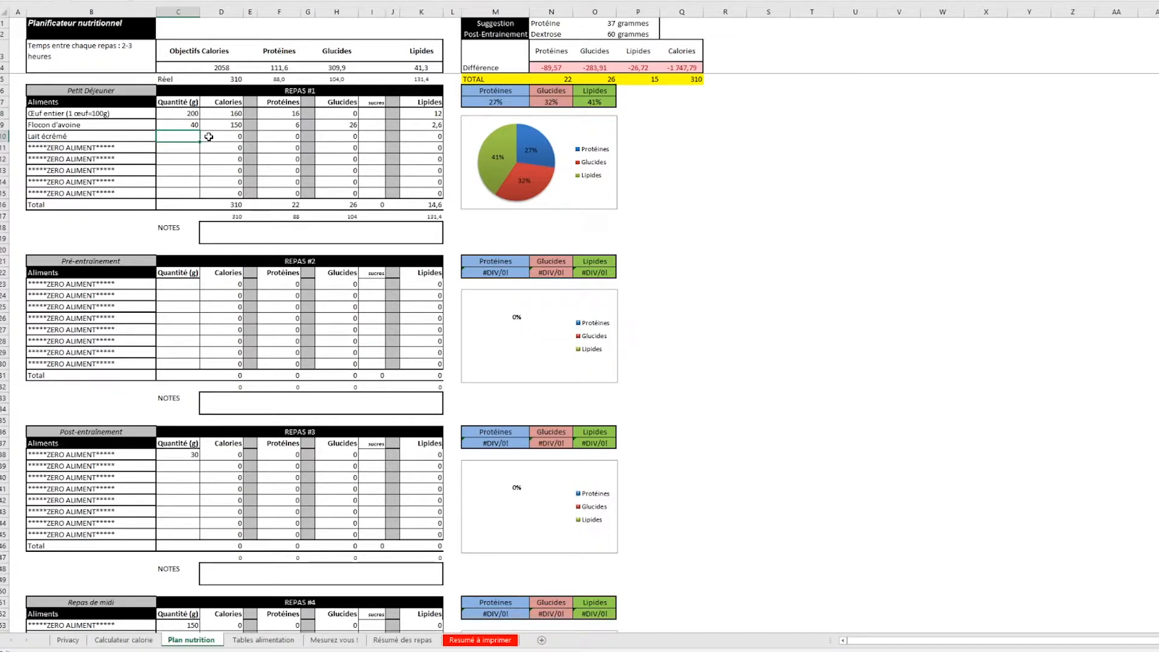
pyautogui.press('Return')
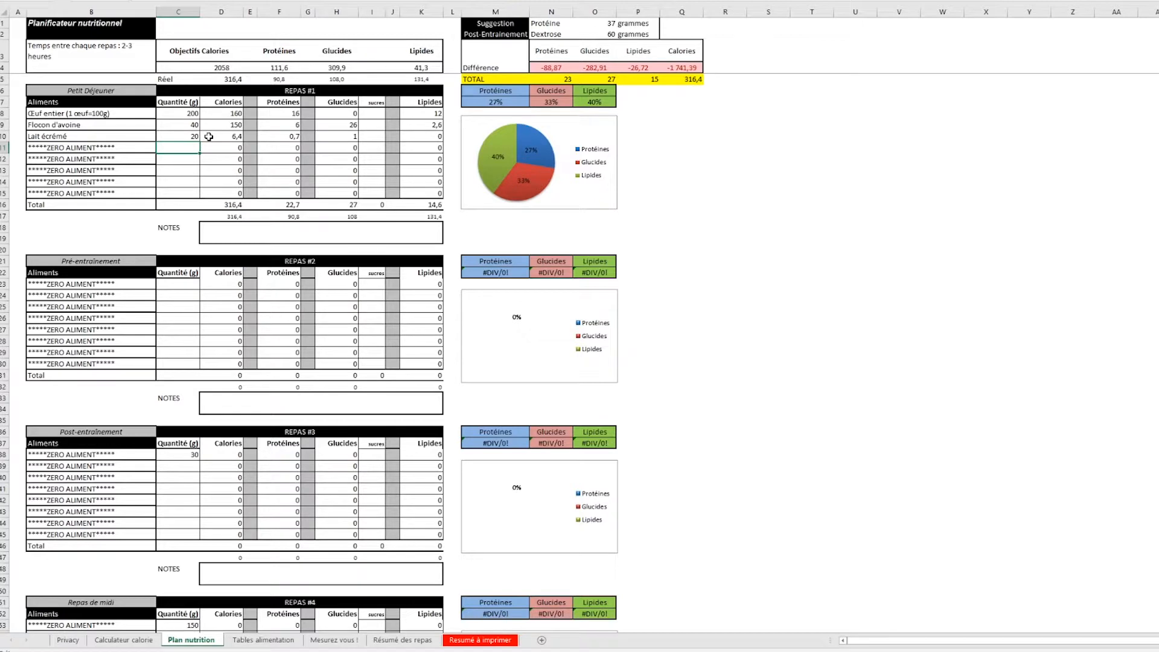
# Step: Set the fourth Petit Déjeuner food to Banane with a quantity of 125 g
pyautogui.click(121, 148)
pyautogui.click(161, 147)
pyautogui.scroll(-5, 163, 193)
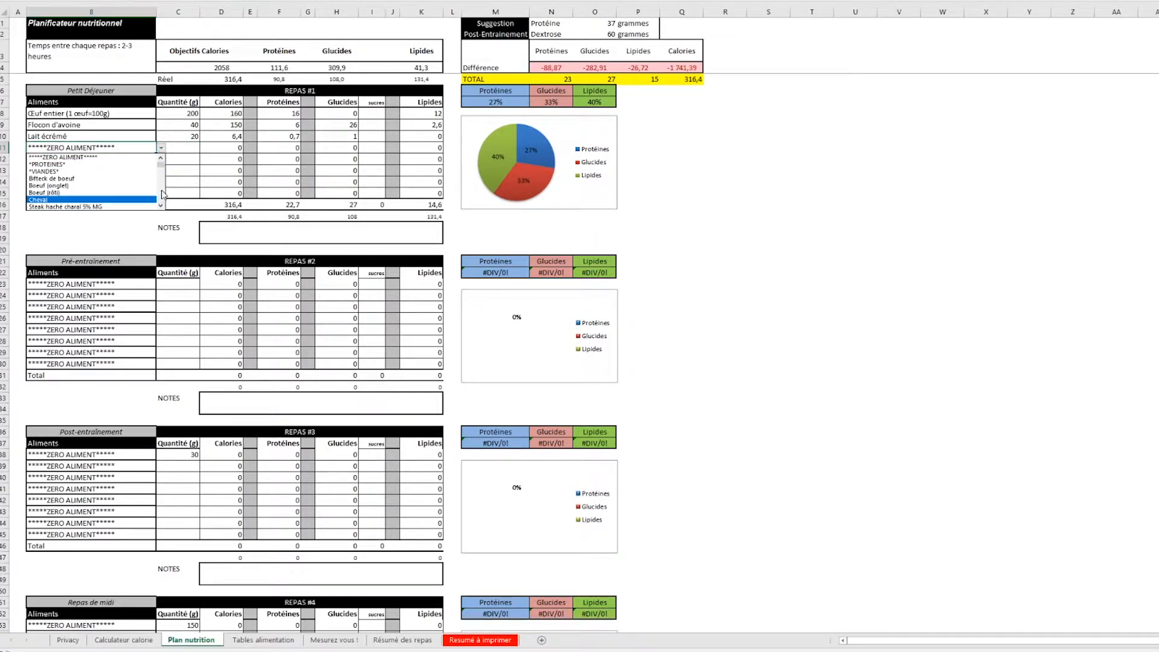
pyautogui.scroll(-8, 163, 193)
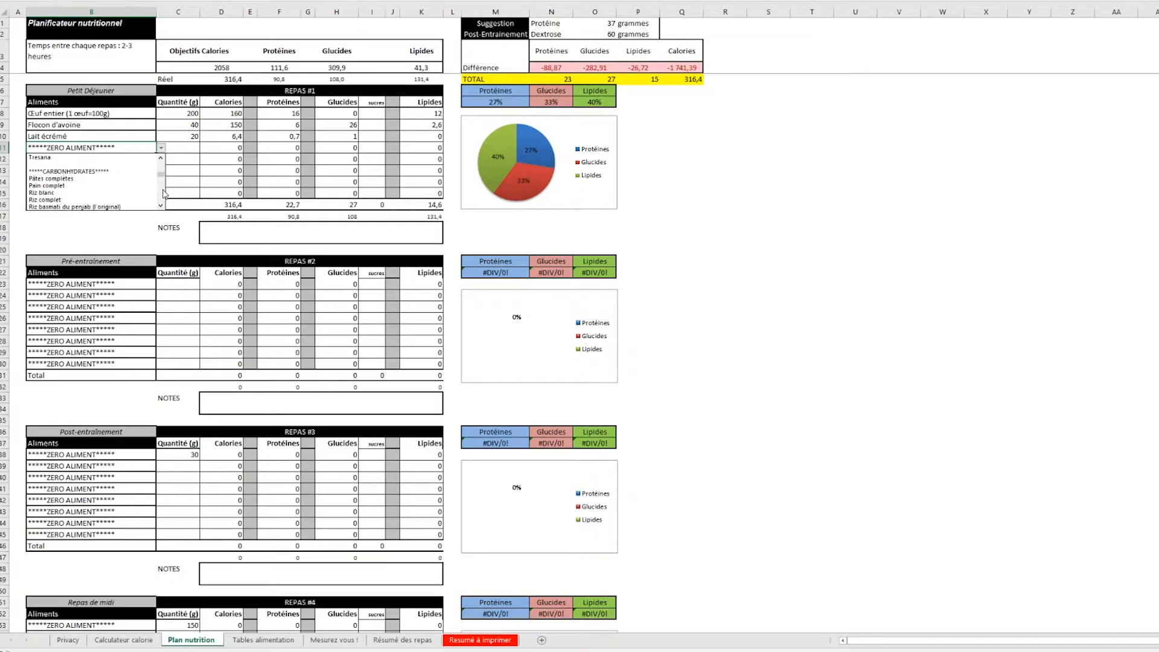
pyautogui.scroll(-8, 163, 193)
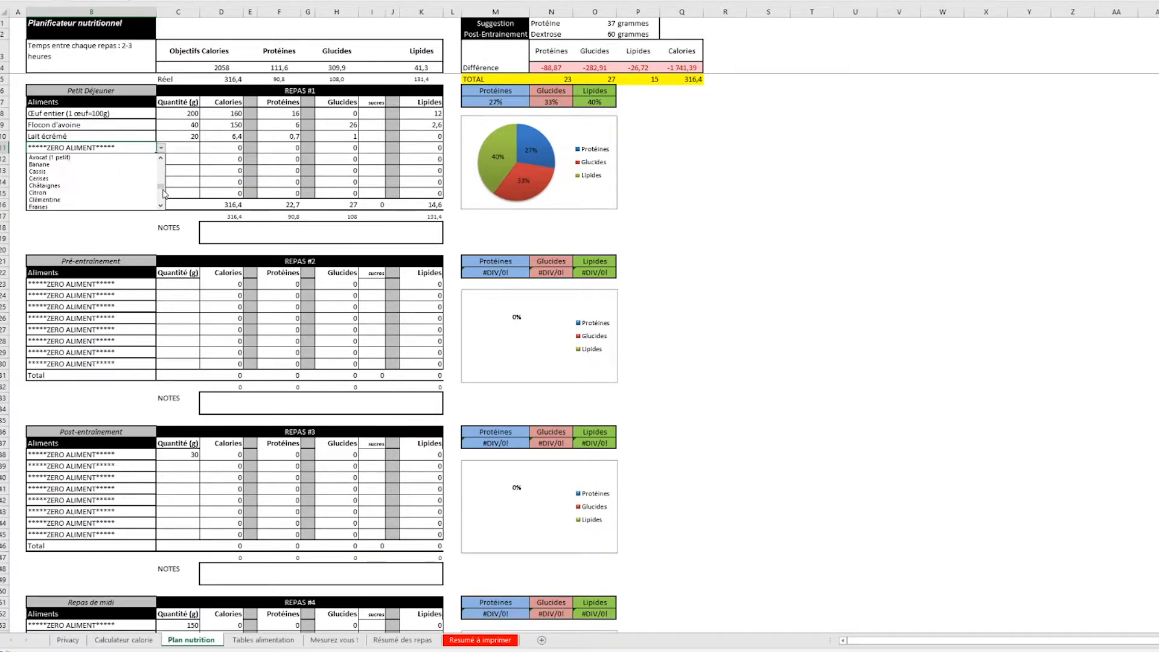
pyautogui.scroll(-1, 163, 180)
pyautogui.click(70, 164)
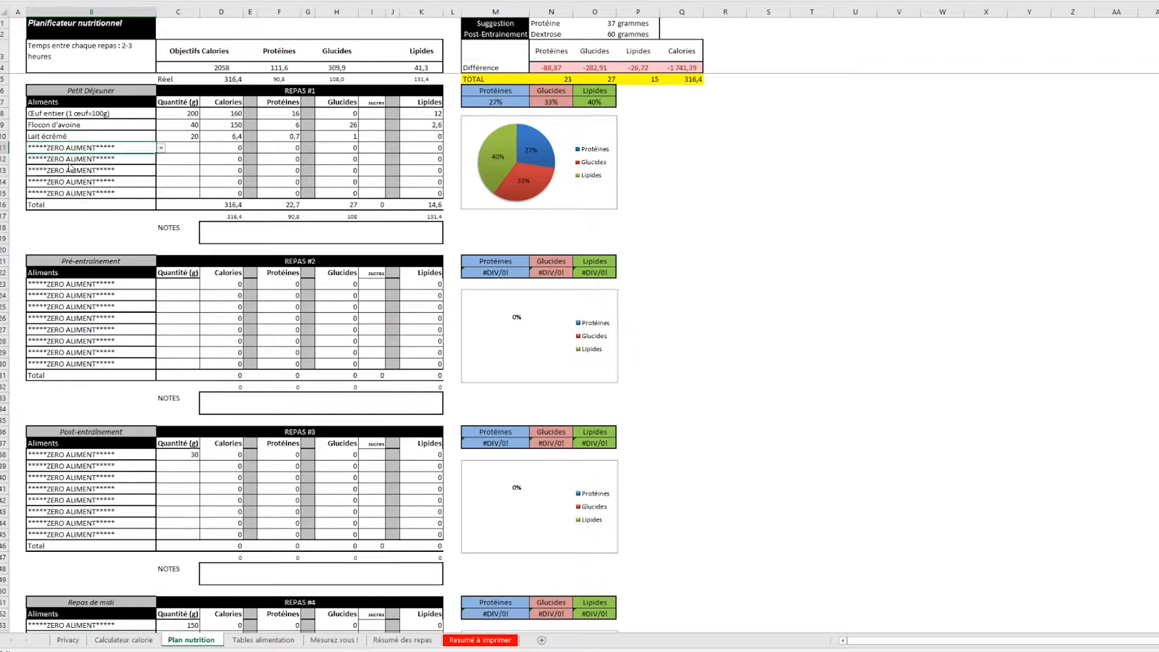
pyautogui.click(185, 147)
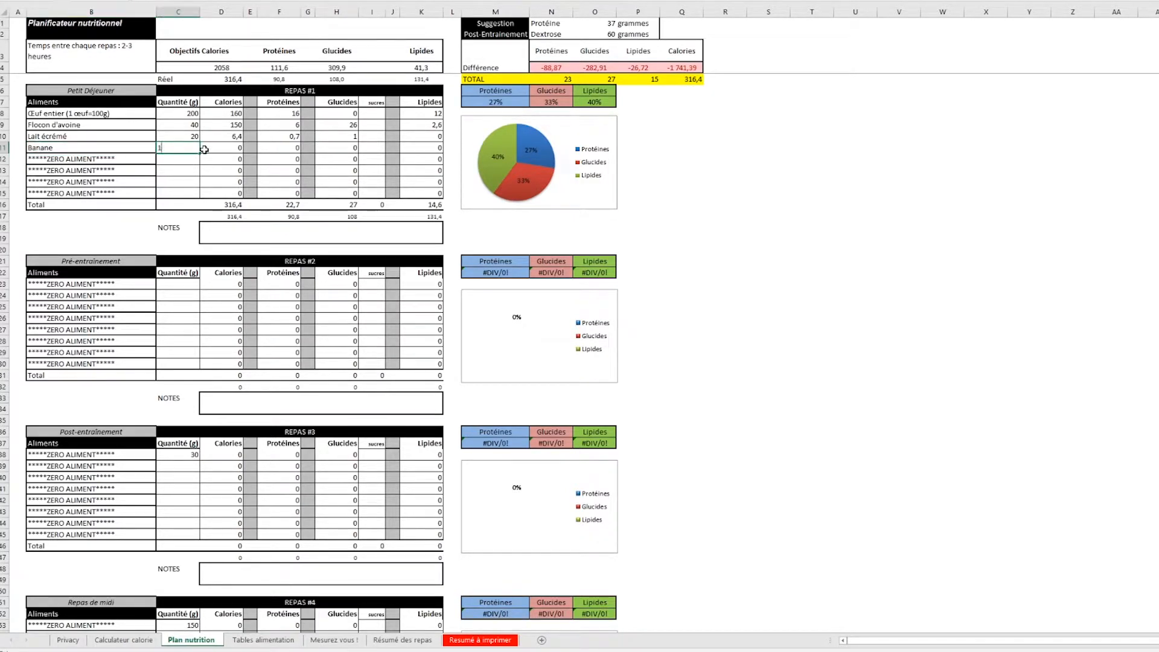
pyautogui.press('Return')
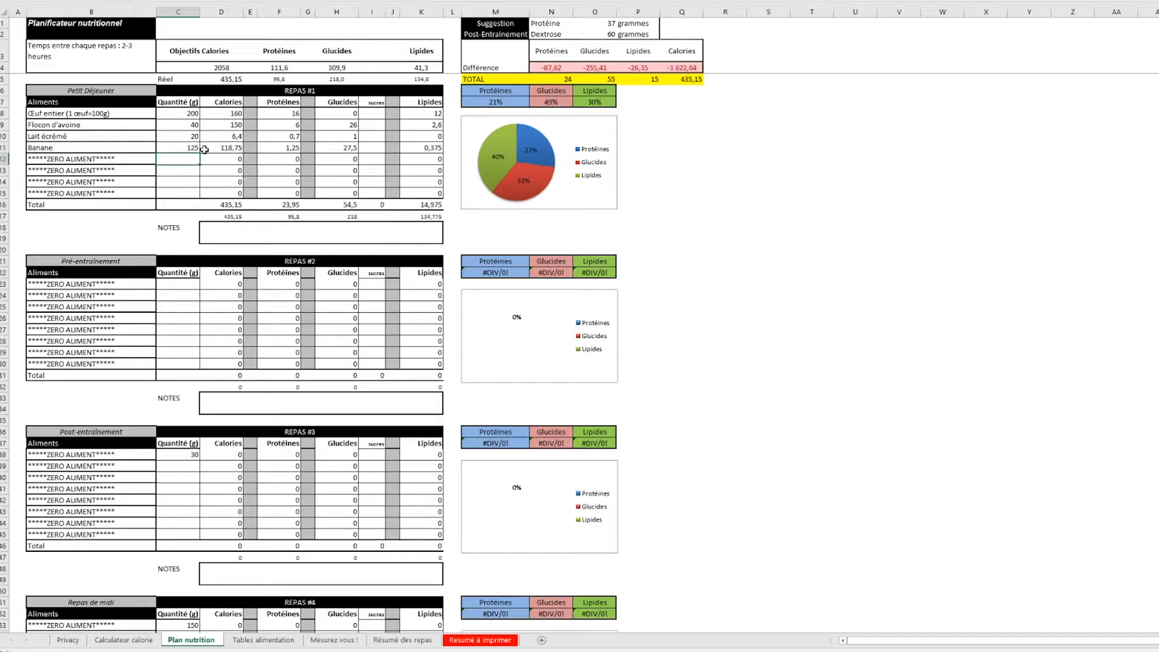
# Step: Set the fifth Petit Déjeuner food to Chocolat 90% cacao Lindt with a quantity of 20 g
pyautogui.click(126, 162)
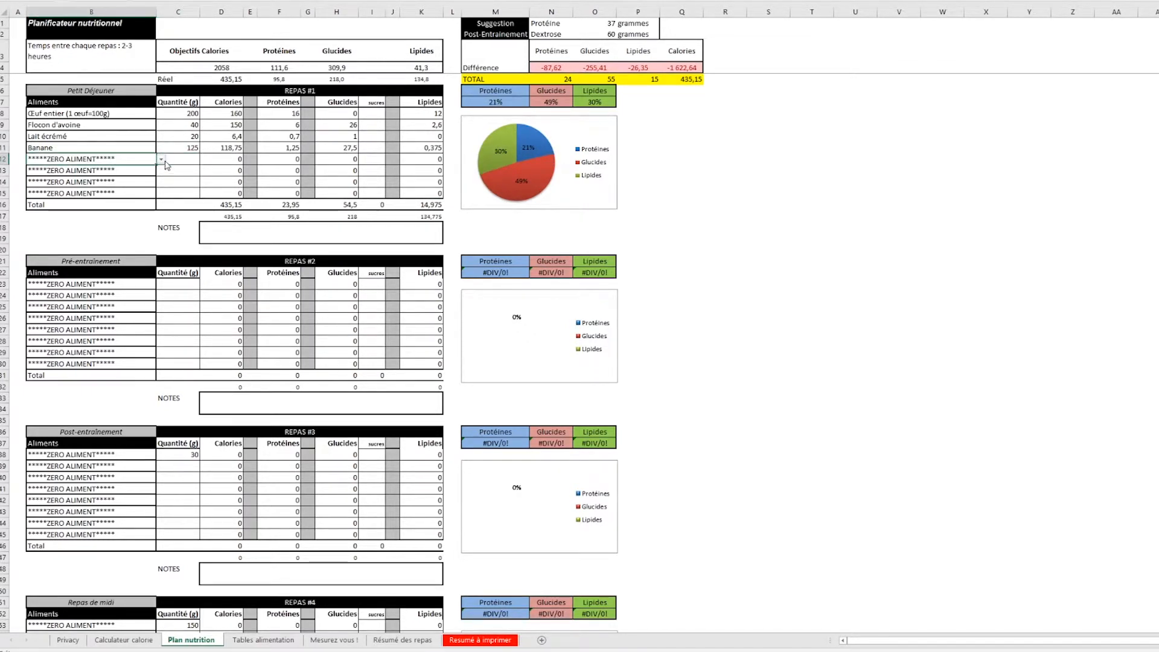
pyautogui.click(162, 160)
pyautogui.scroll(-5, 162, 198)
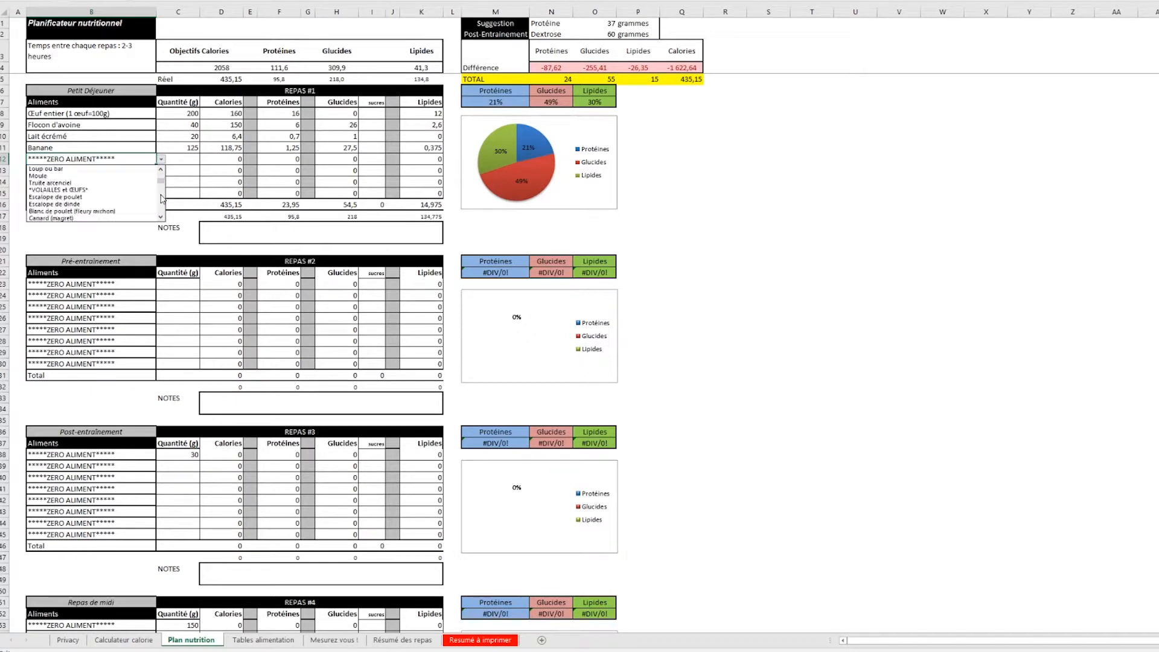
pyautogui.scroll(-10, 162, 199)
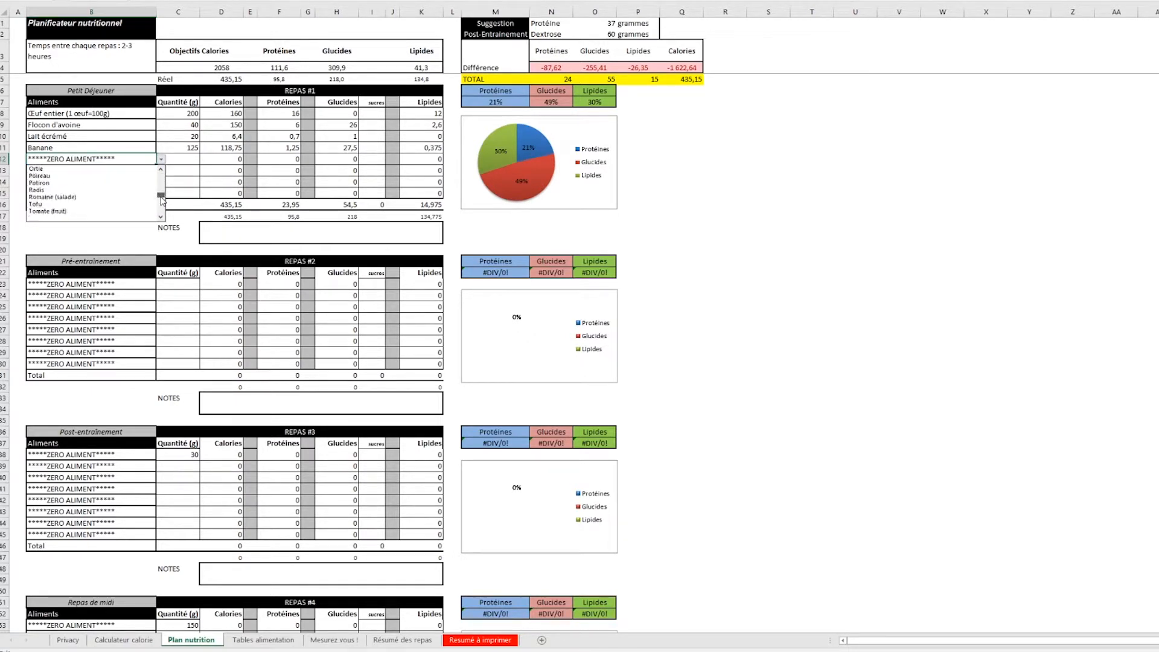
pyautogui.scroll(-10, 162, 209)
pyautogui.scroll(-5, 162, 212)
pyautogui.click(162, 219)
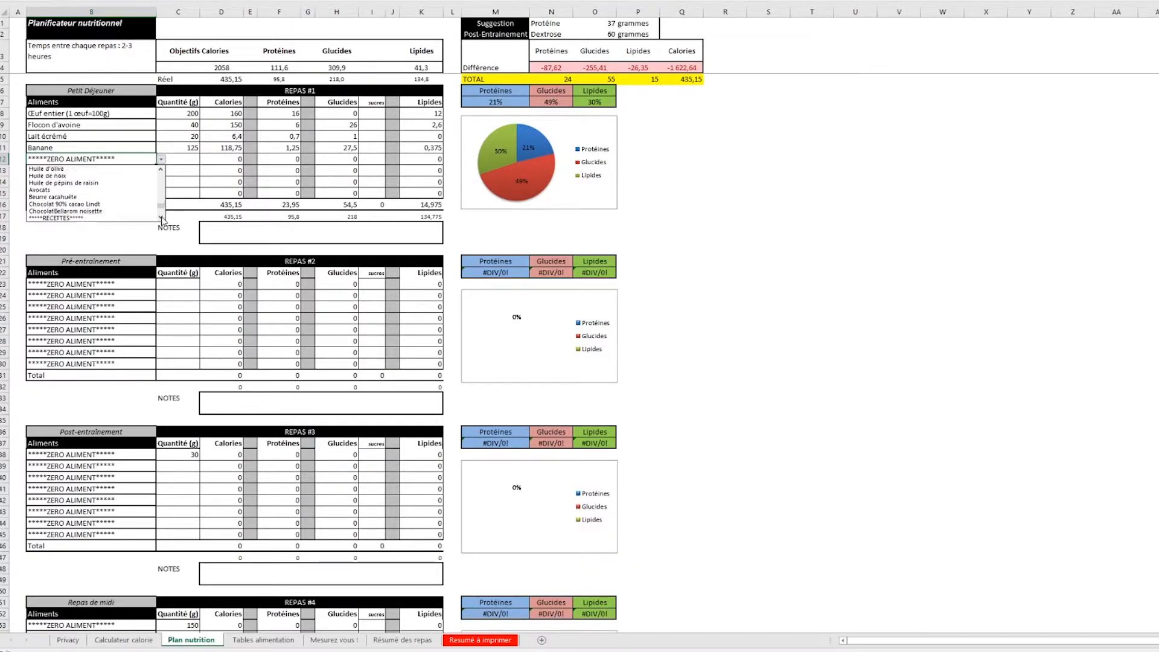
pyautogui.click(82, 206)
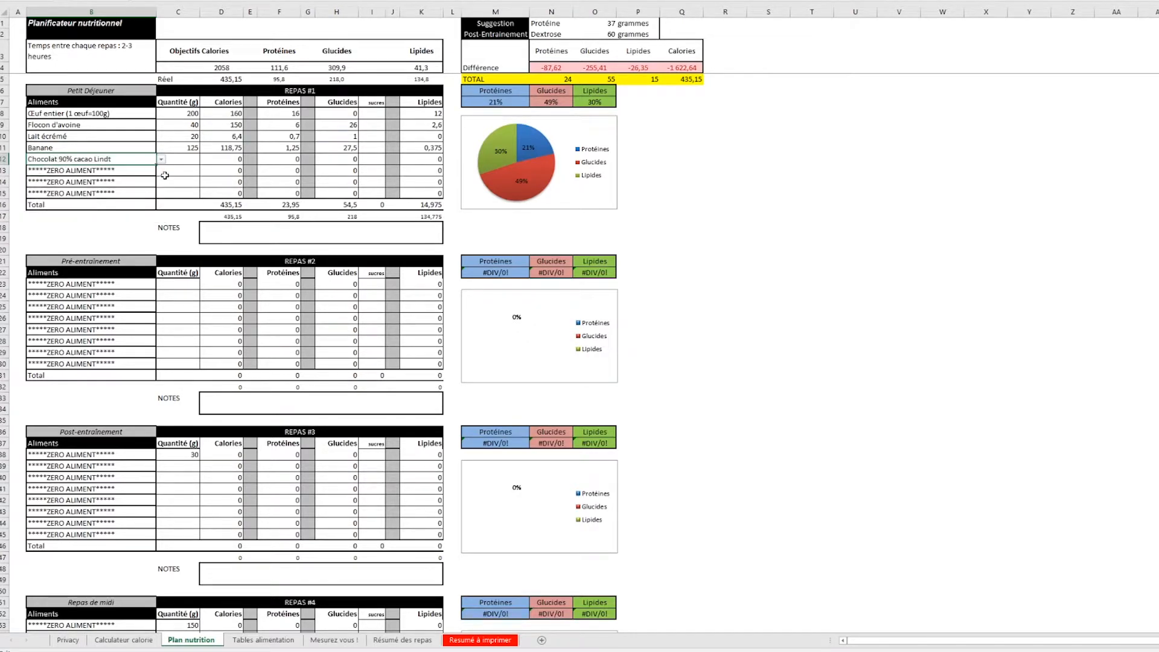
pyautogui.click(192, 156)
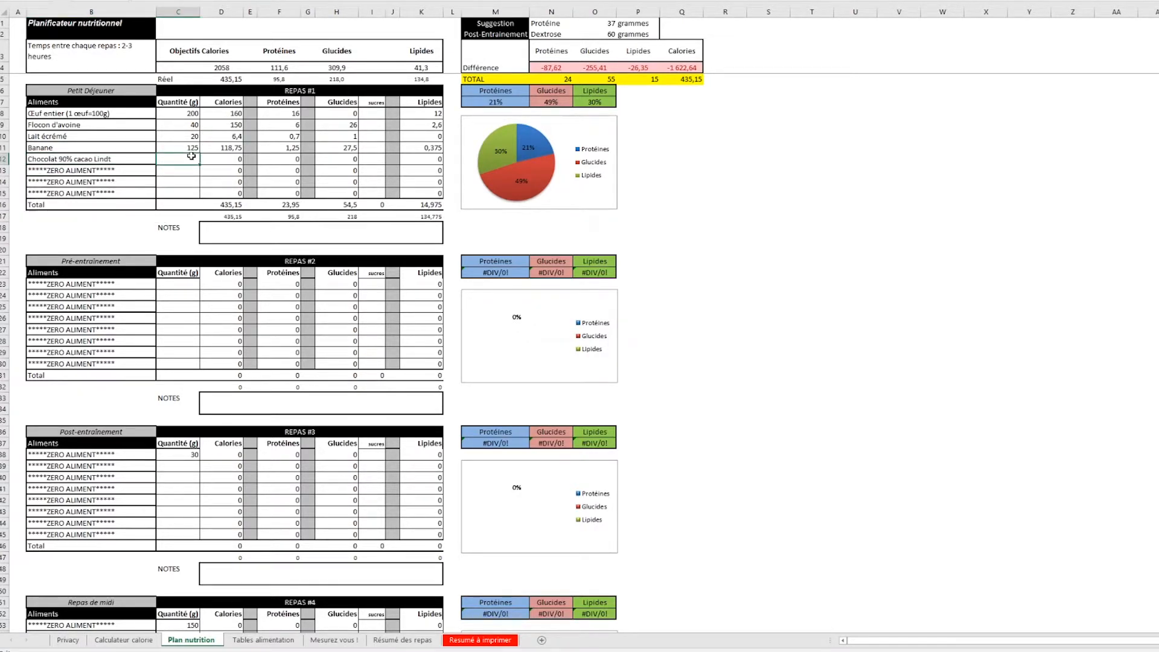
pyautogui.write('20')
pyautogui.press('Return')
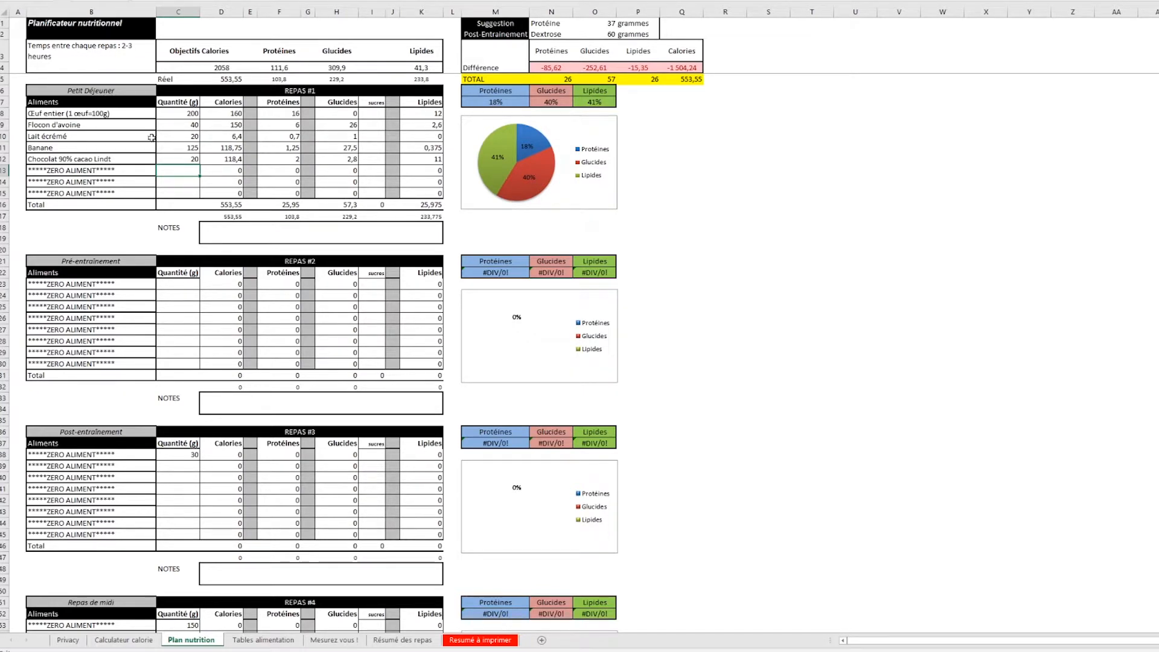
# Step: Check the Petit Déjeuner totals for calories, proteins, glucides and lipids, plus the day's protein total
pyautogui.click(231, 207)
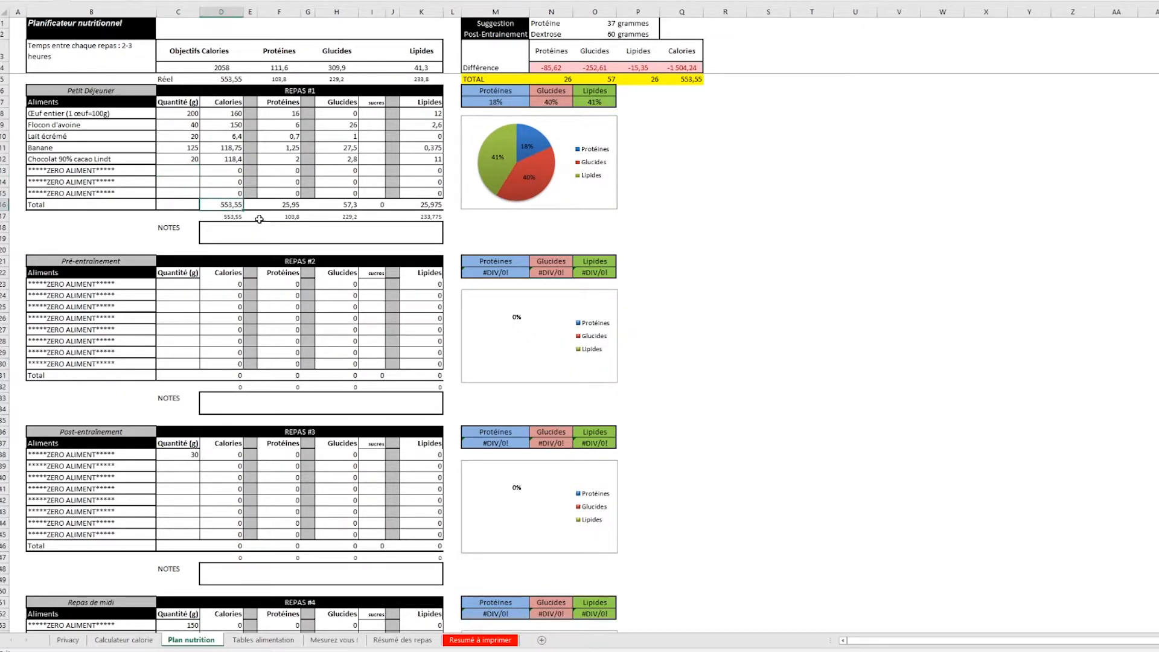
pyautogui.click(285, 207)
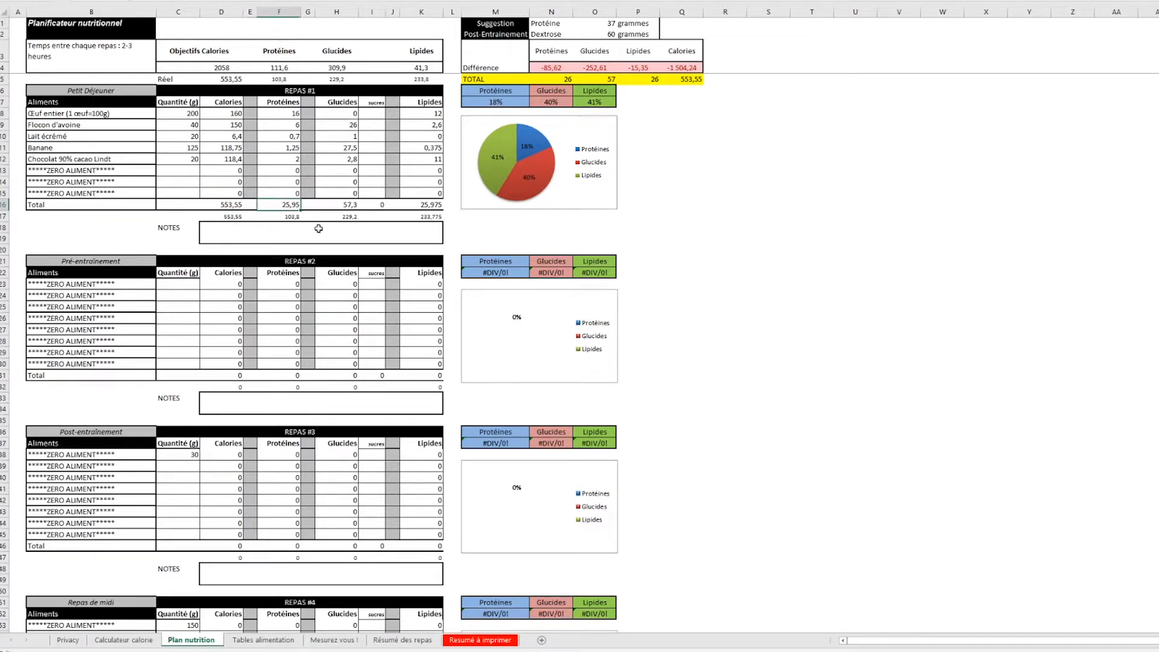
pyautogui.click(348, 206)
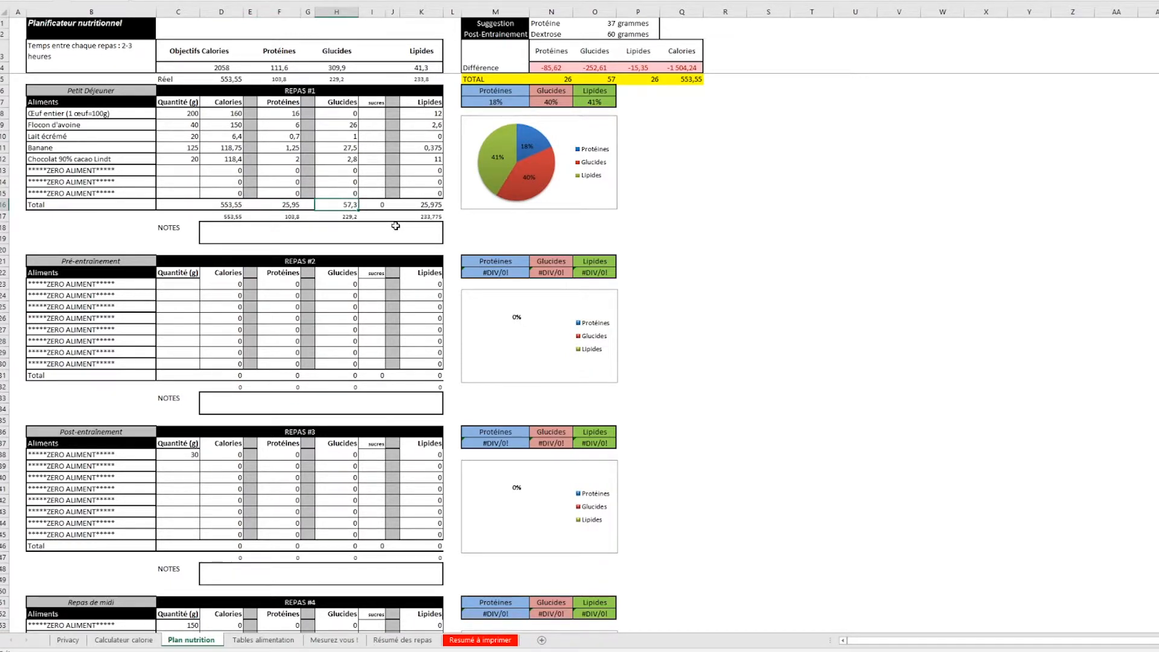
pyautogui.click(427, 205)
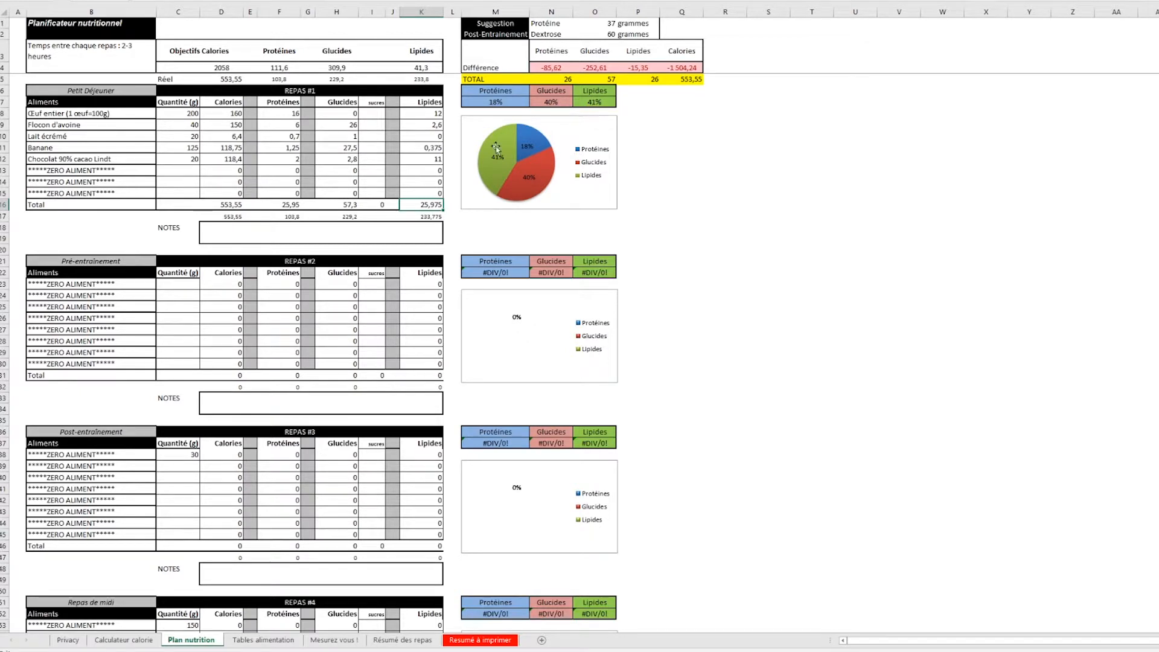
pyautogui.moveTo(554, 80)
pyautogui.mouseDown()
pyautogui.moveTo(689, 79)
pyautogui.moveTo(682, 103)
pyautogui.moveTo(559, 80)
pyautogui.mouseUp()
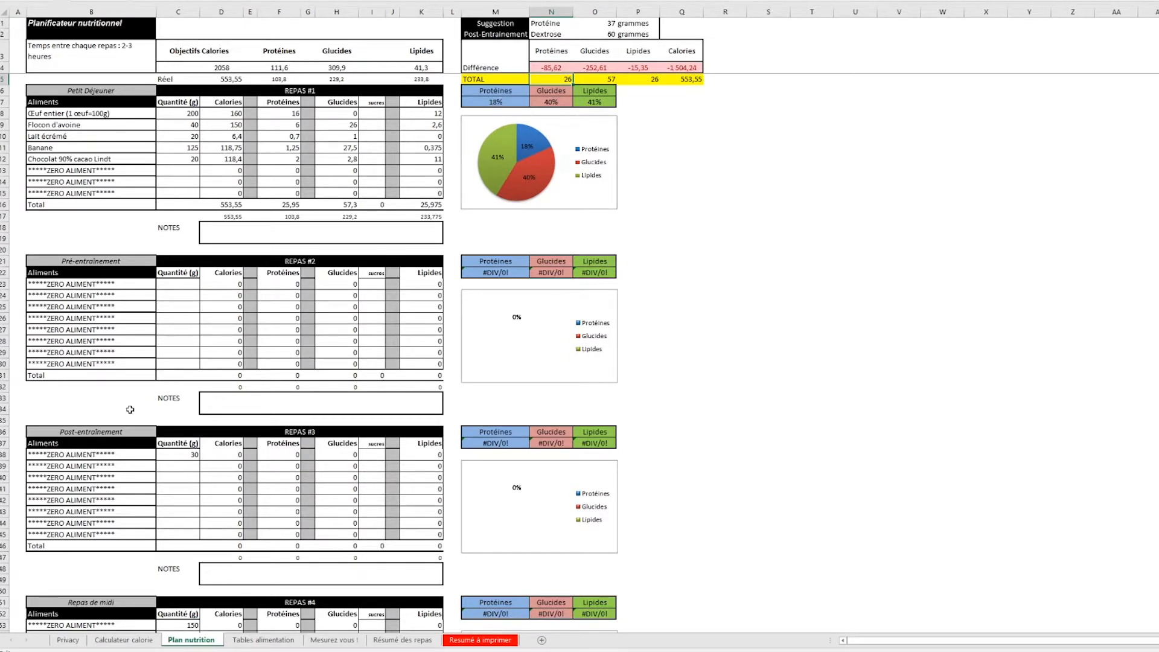
# Step: Set the first Repas de midi food to Pâtes complètes with a quantity of 100 g
pyautogui.scroll(-5, 129, 412)
pyautogui.scroll(1, 152, 170)
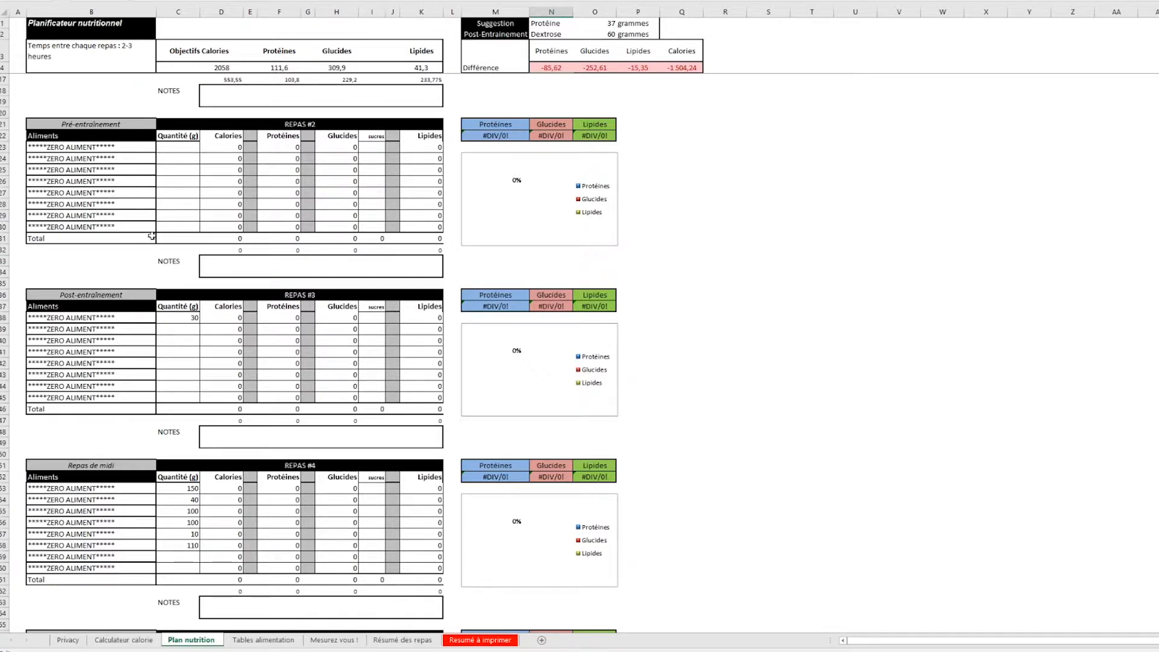
pyautogui.scroll(-6, 140, 188)
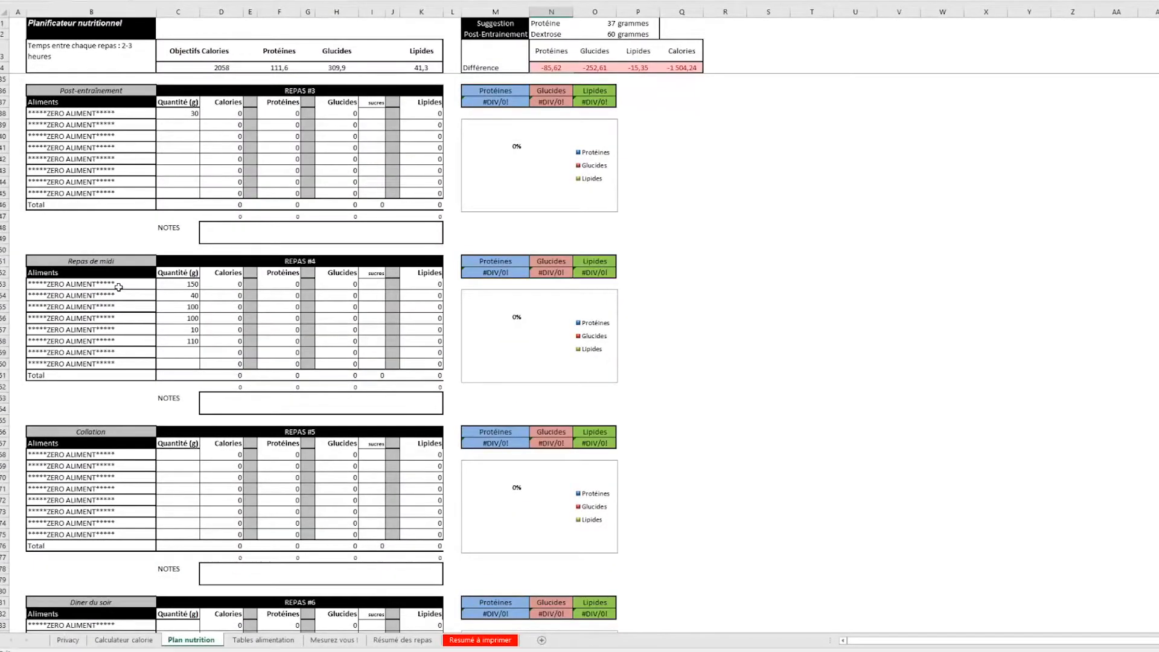
pyautogui.click(119, 288)
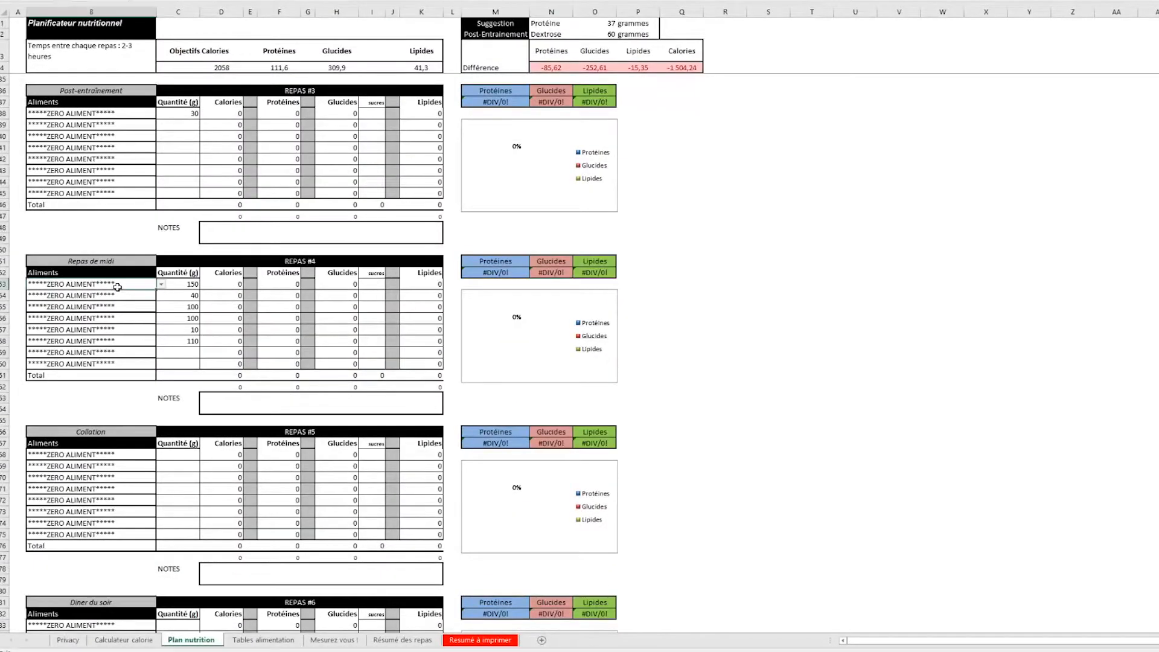
pyautogui.click(161, 285)
pyautogui.scroll(-3, 163, 326)
pyautogui.scroll(-3, 163, 326)
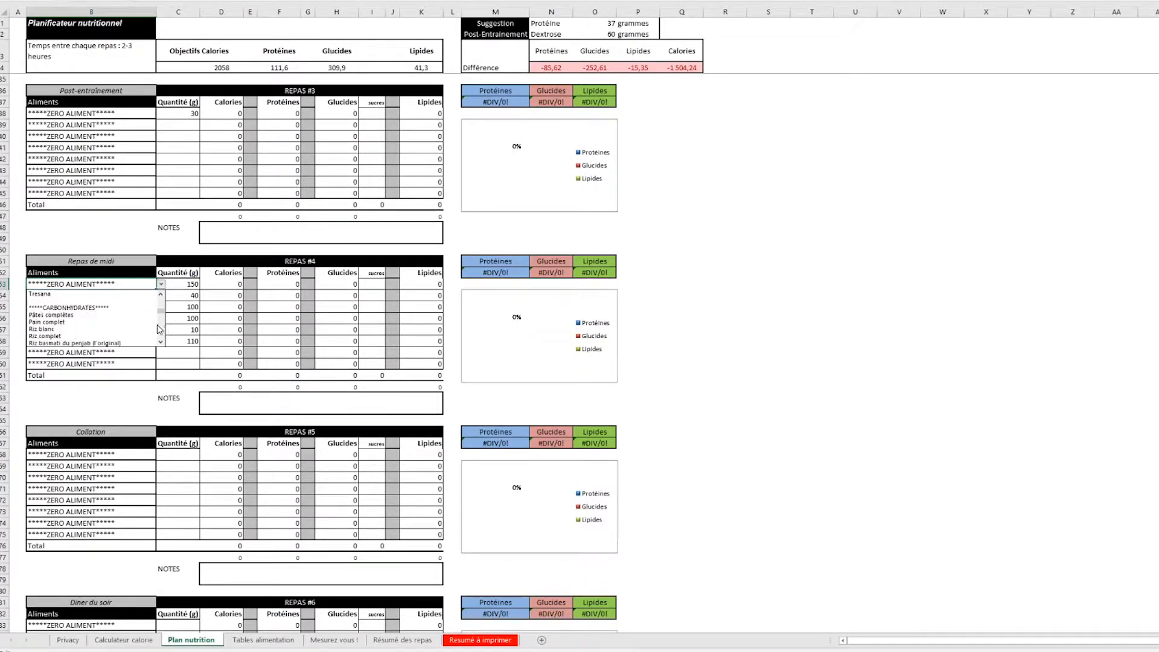
pyautogui.click(120, 315)
pyautogui.click(187, 285)
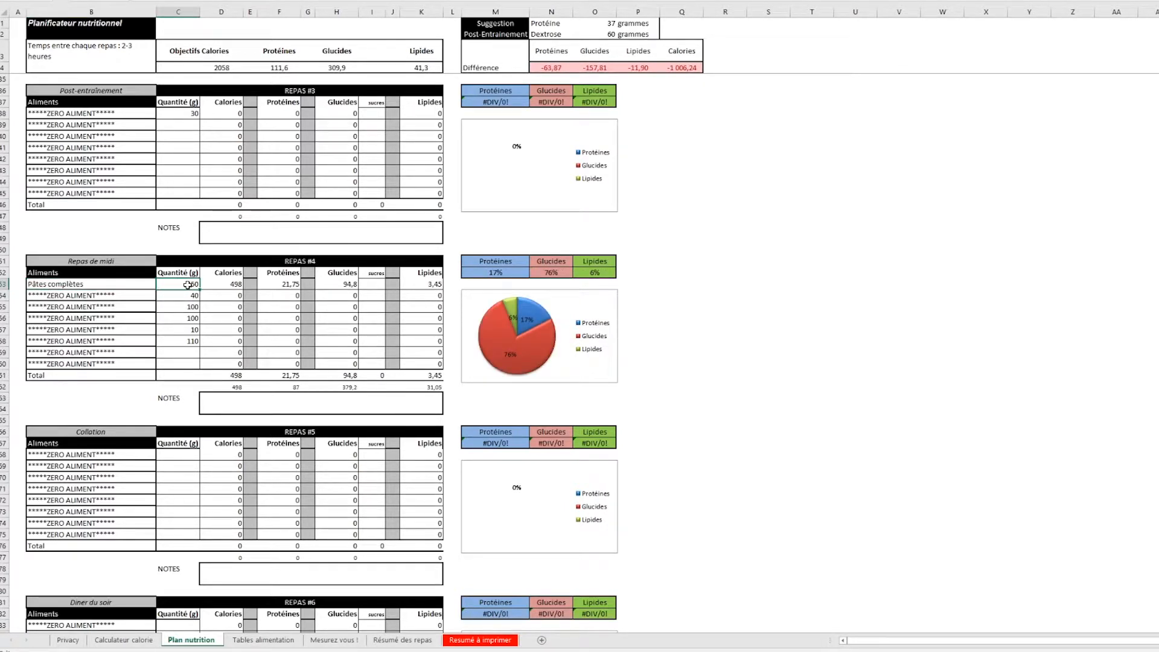
pyautogui.write('100')
# Step: Set the second Repas de midi food to Steak haché charal 5% MG with a quantity of 125 g
pyautogui.click(154, 294)
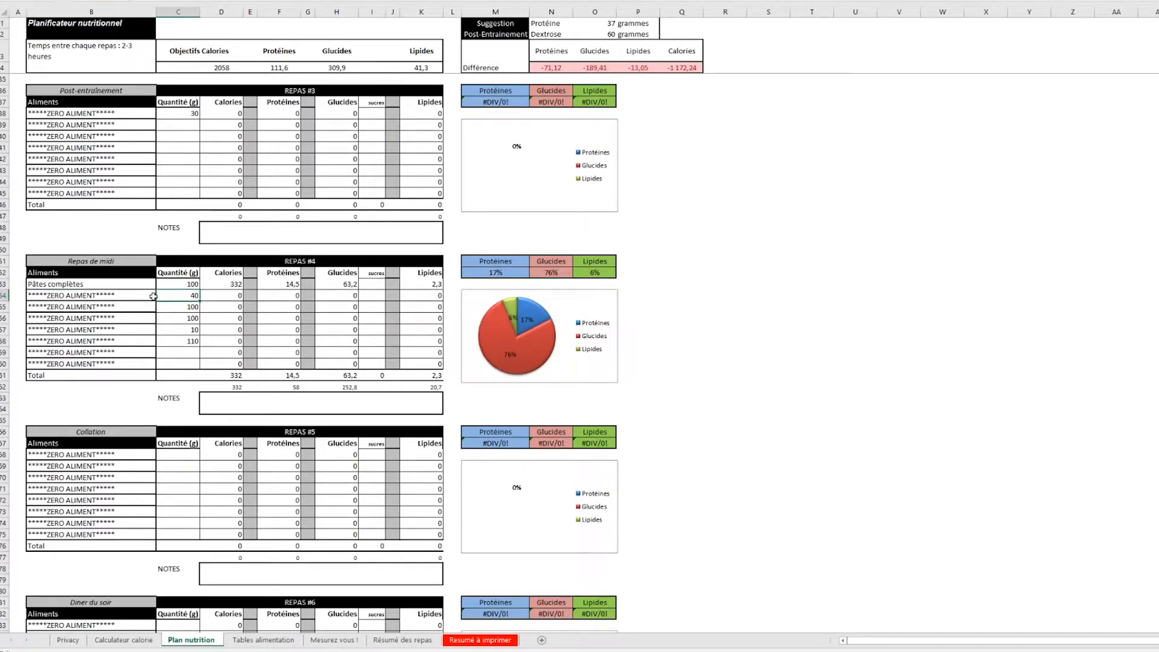
pyautogui.click(161, 296)
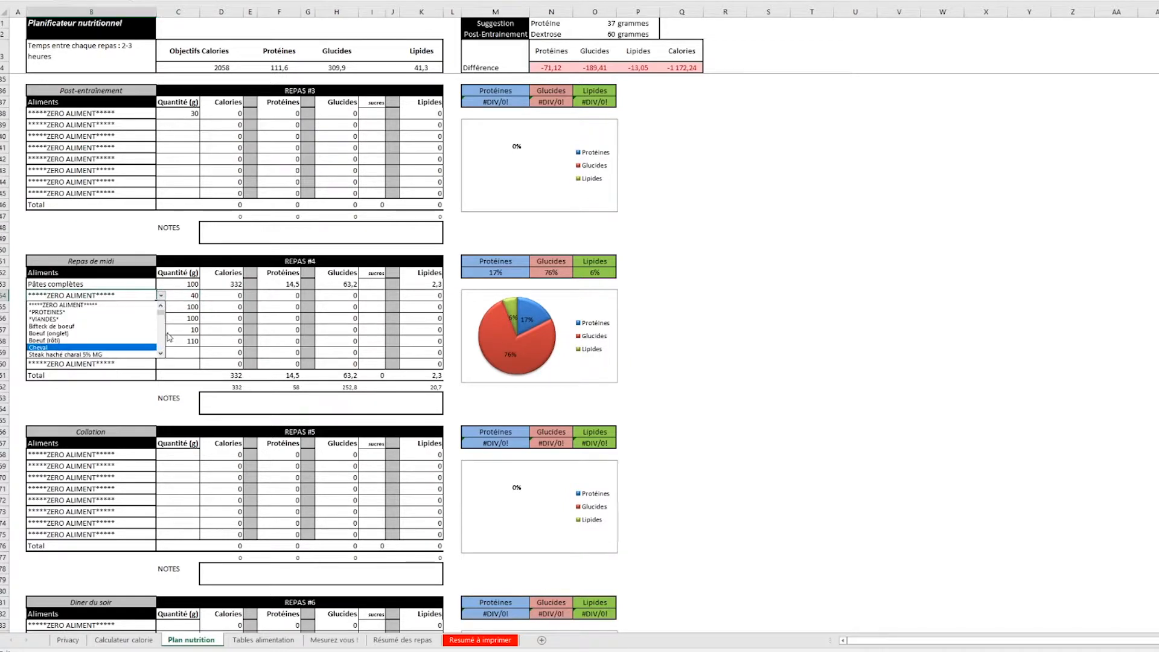
pyautogui.click(125, 355)
pyautogui.click(181, 295)
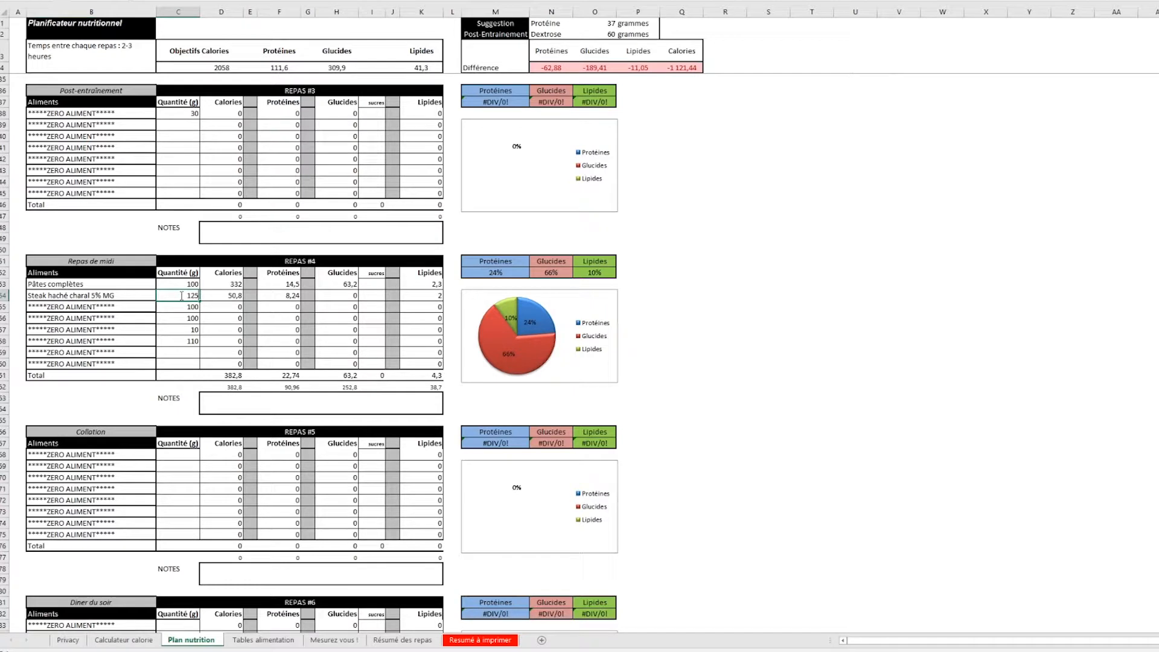
pyautogui.write('1')
pyautogui.write('00')
pyautogui.press('Return')
# Step: Set the third Repas de midi food to Crème liquide 15%MG with a quantity of 10 g
pyautogui.click(139, 306)
pyautogui.click(161, 307)
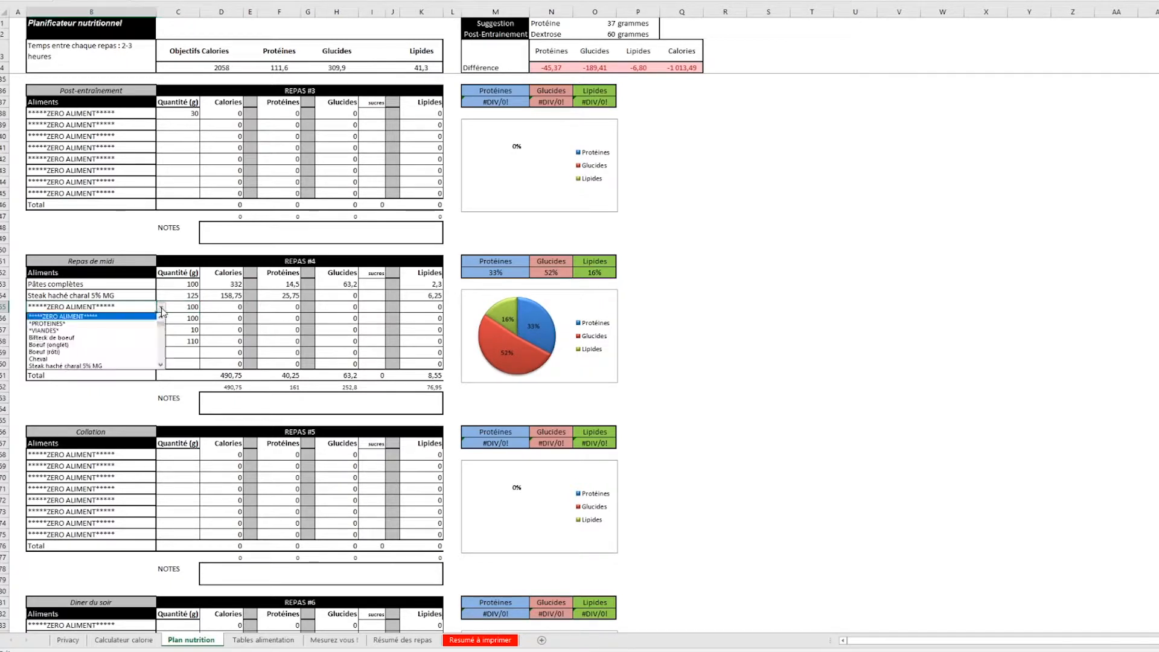
pyautogui.scroll(-5, 163, 354)
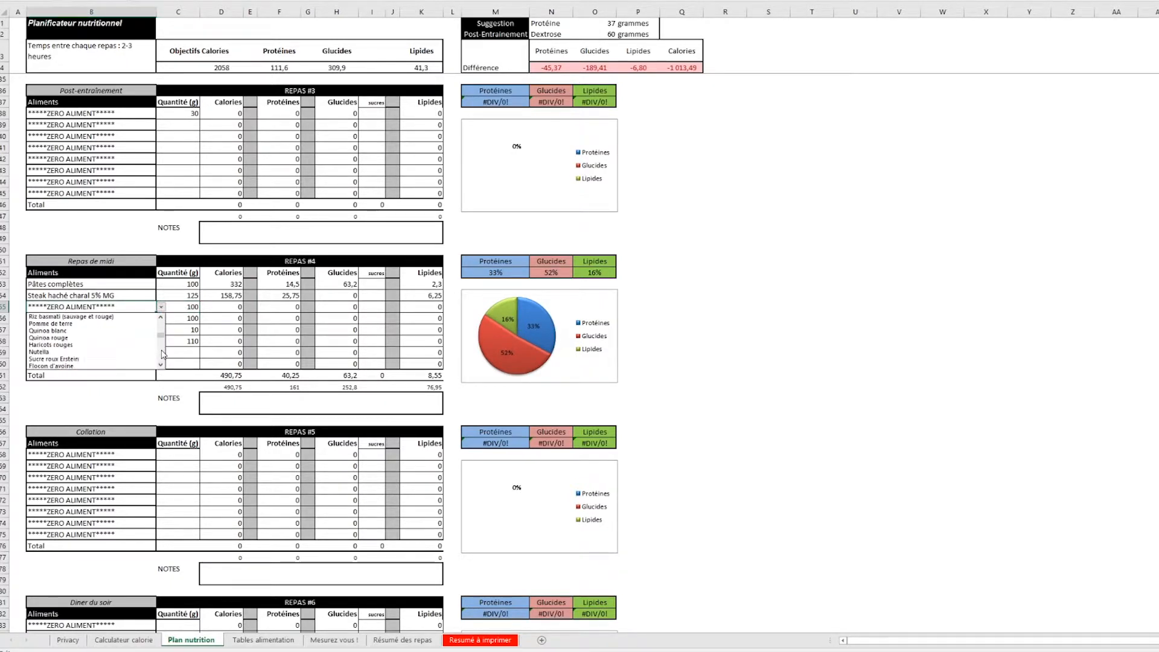
pyautogui.click(161, 330)
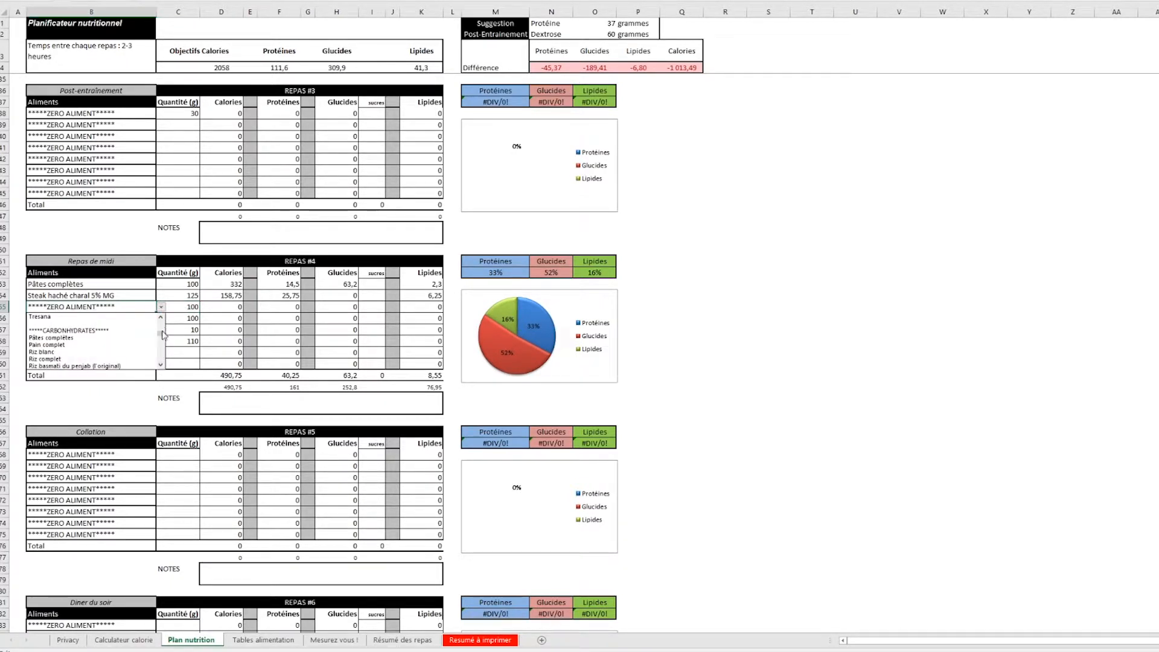
pyautogui.click(163, 330)
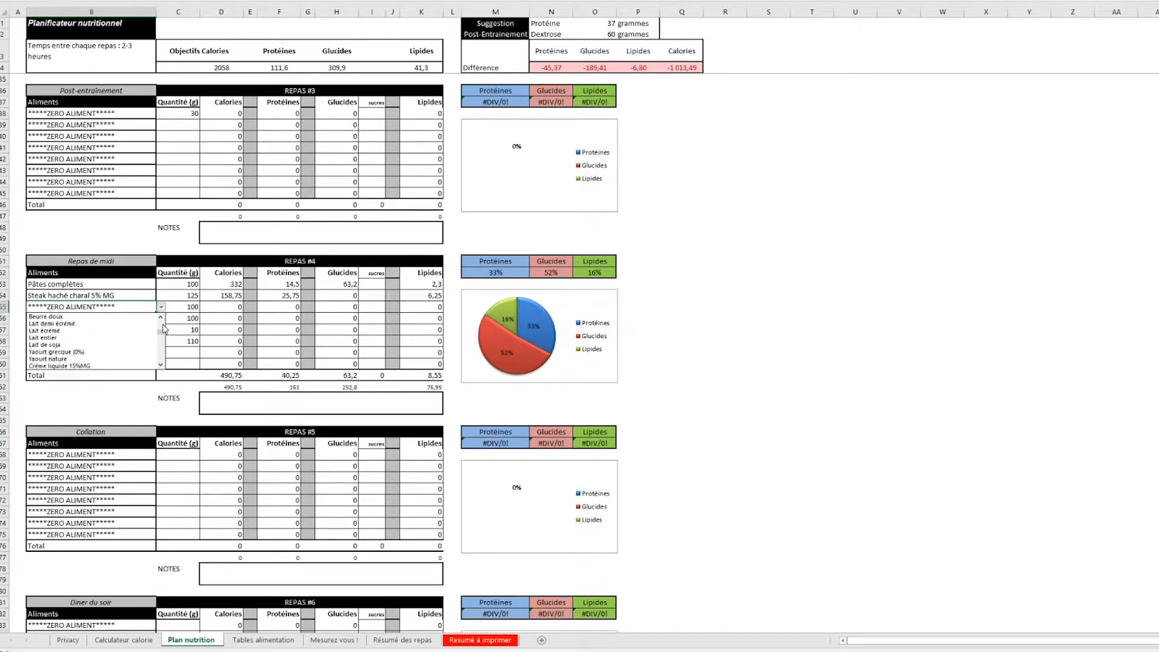
pyautogui.click(125, 366)
pyautogui.click(225, 307)
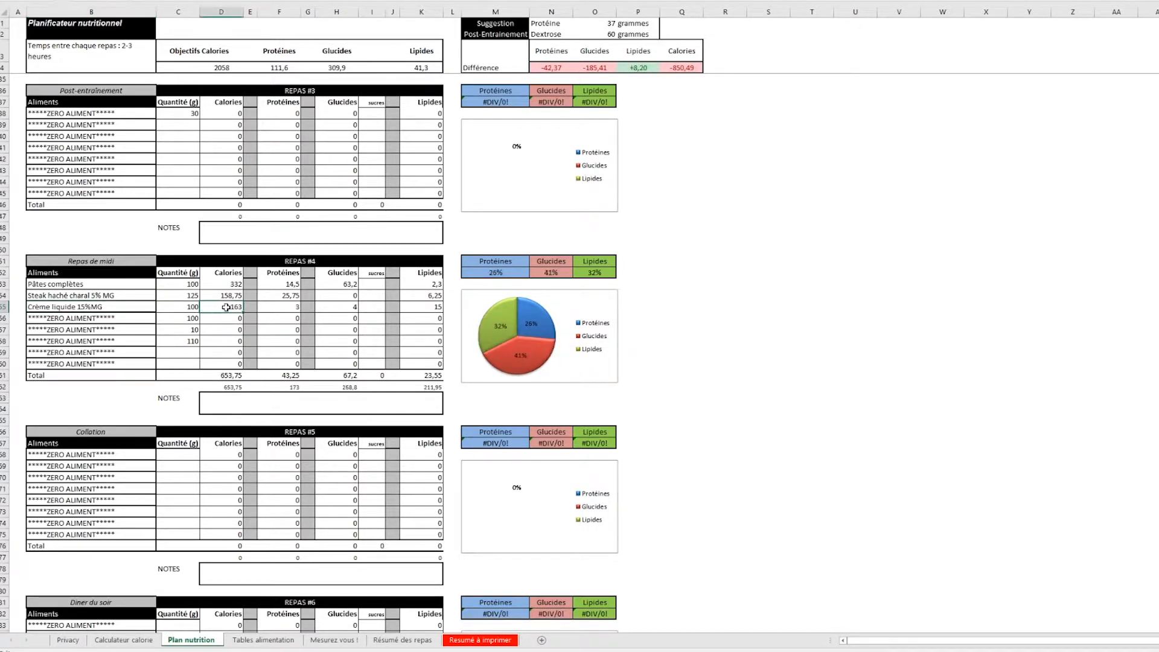
pyautogui.click(185, 308)
pyautogui.write('10')
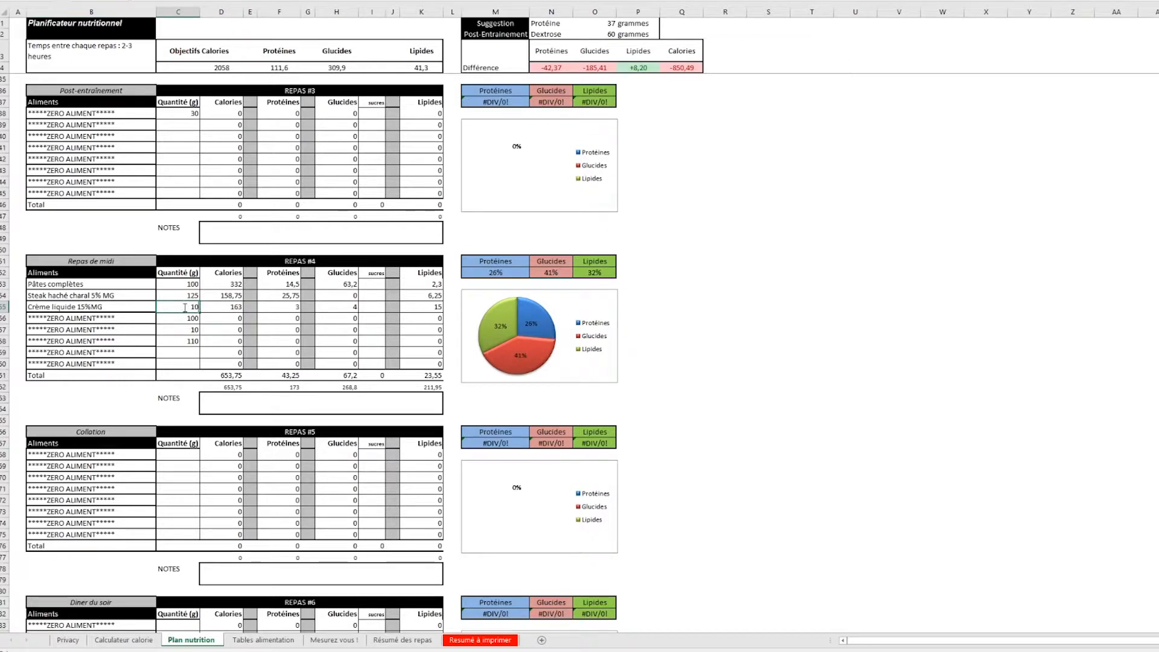
pyautogui.press('Return')
pyautogui.click(126, 318)
pyautogui.click(161, 318)
pyautogui.scroll(-6, 161, 361)
pyautogui.scroll(-3, 161, 360)
pyautogui.scroll(-8, 162, 361)
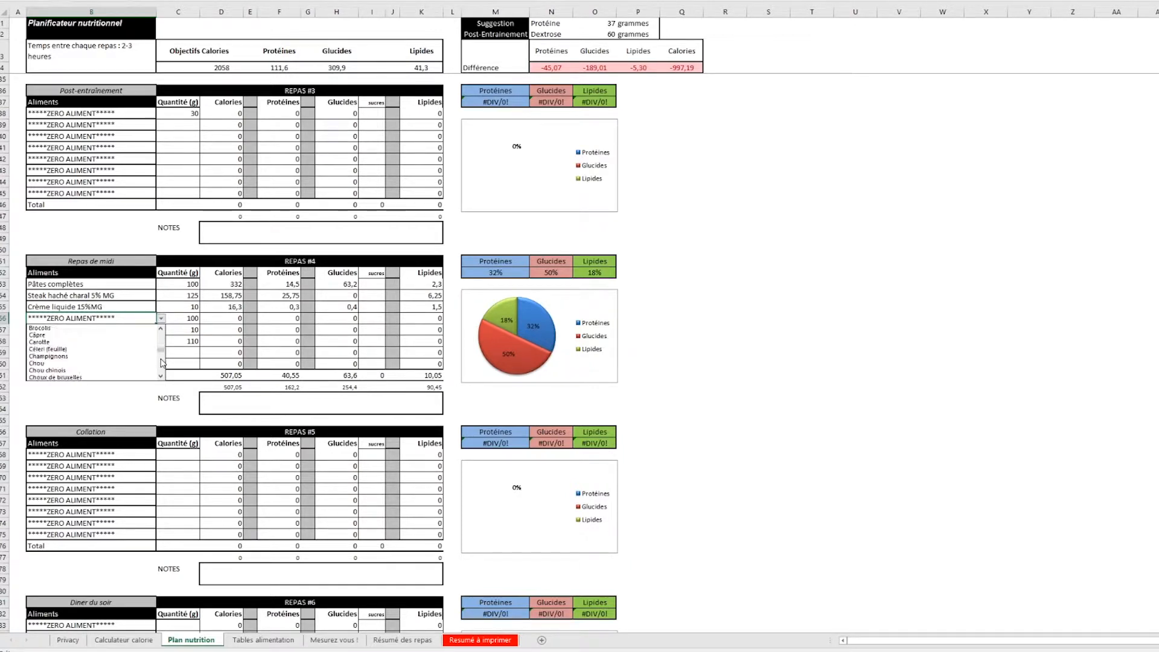
pyautogui.scroll(-3, 161, 362)
pyautogui.scroll(-9, 161, 362)
pyautogui.click(165, 337)
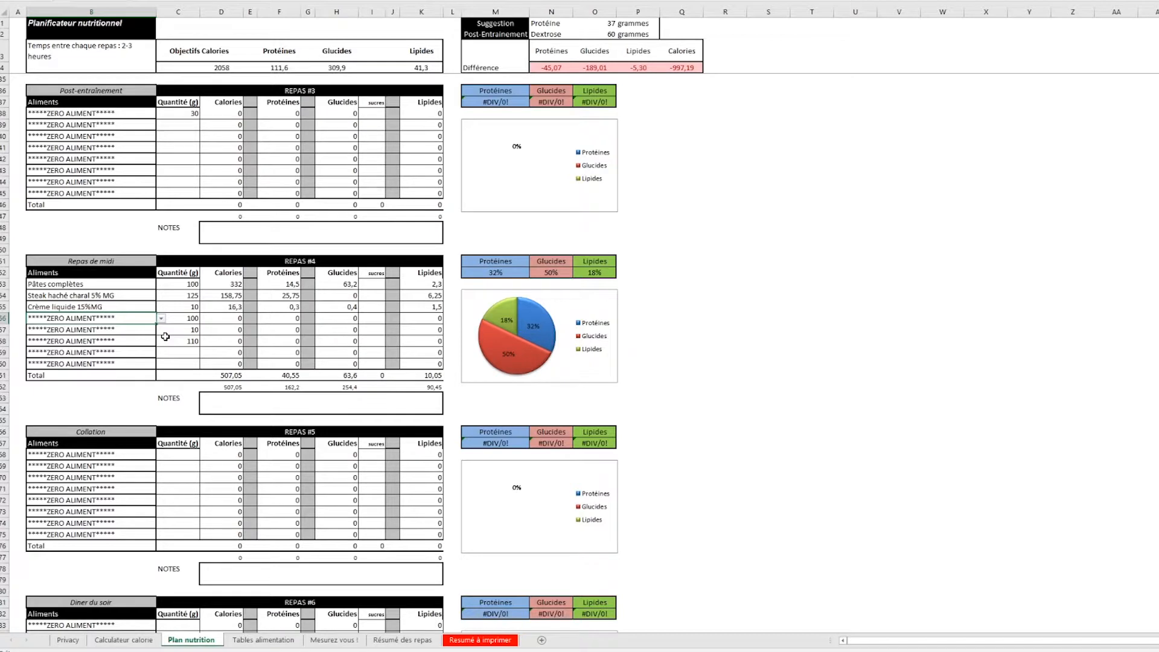
# Step: Set the fourth Repas de midi food to Gruyère râpé with a quantity of 50 g
pyautogui.click(161, 318)
pyautogui.scroll(-6, 163, 350)
pyautogui.scroll(-4, 163, 354)
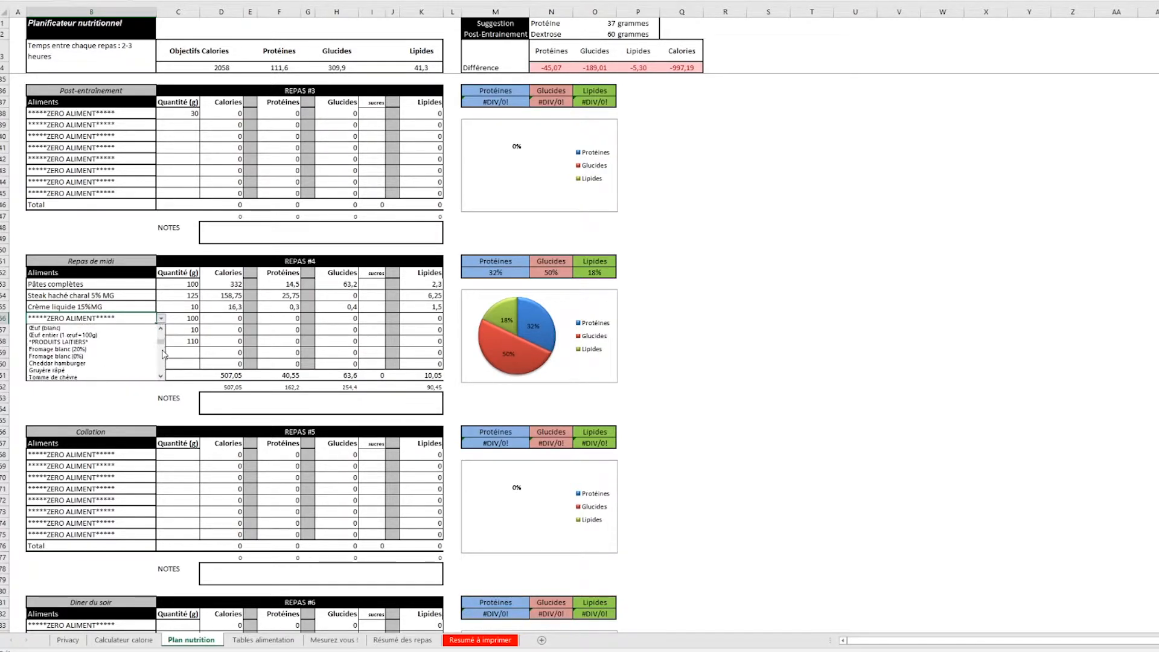
pyautogui.scroll(1, 162, 335)
pyautogui.click(161, 329)
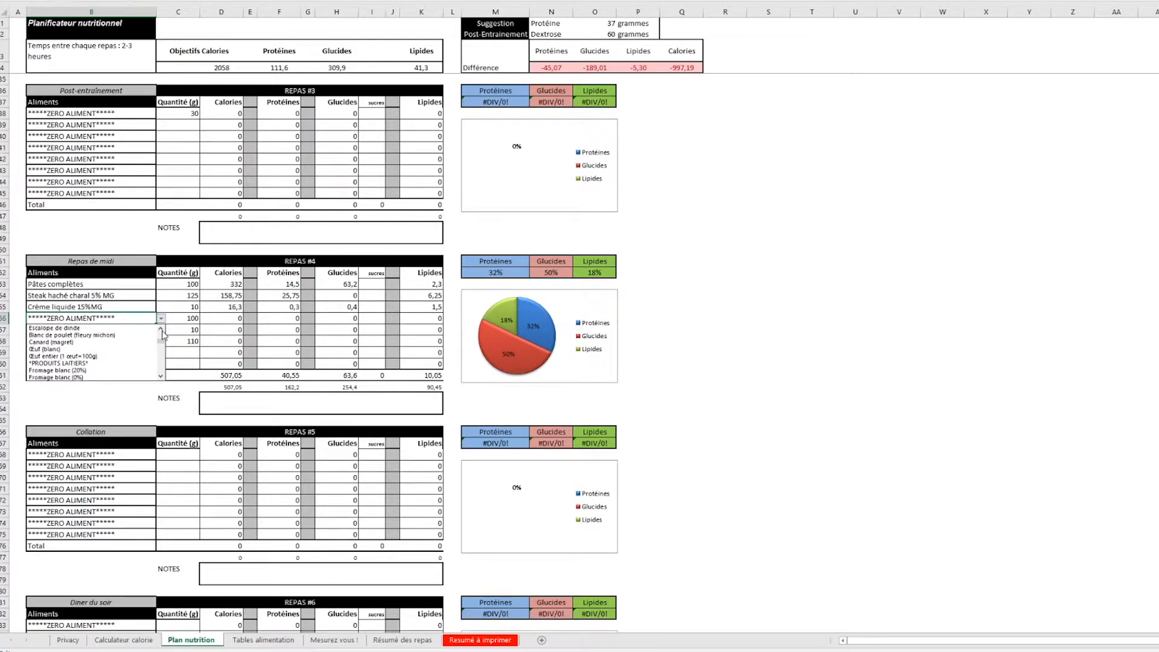
pyautogui.click(161, 378)
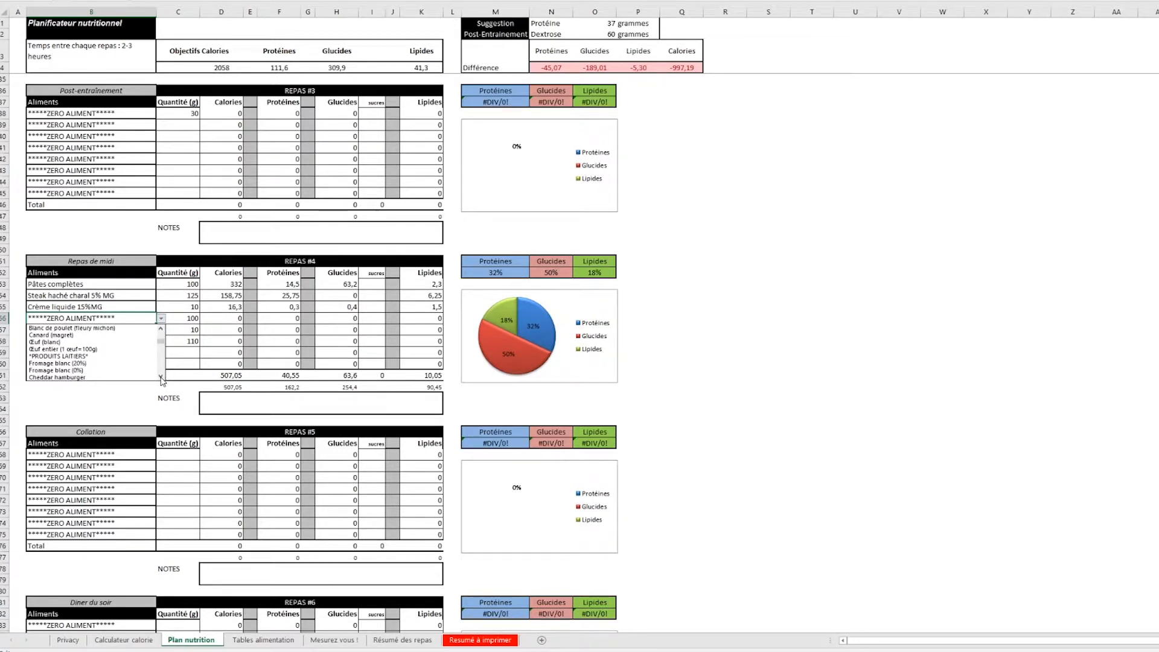
pyautogui.click(161, 377)
pyautogui.click(161, 377)
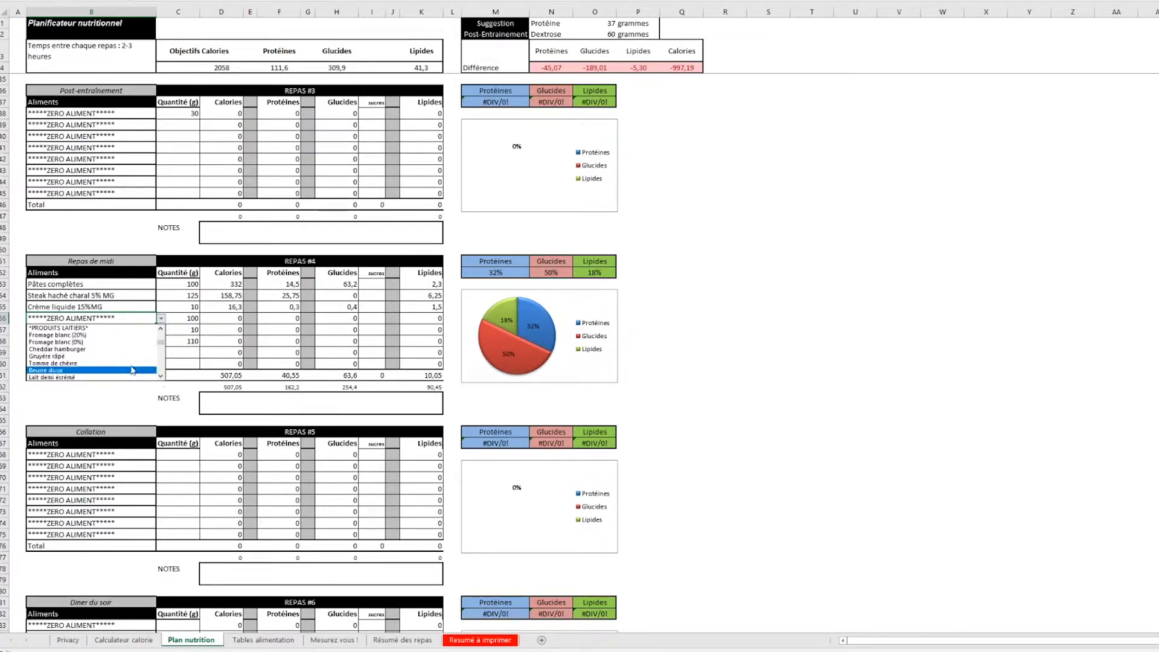
pyautogui.click(91, 356)
pyautogui.click(180, 320)
pyautogui.write('50')
pyautogui.press('Return')
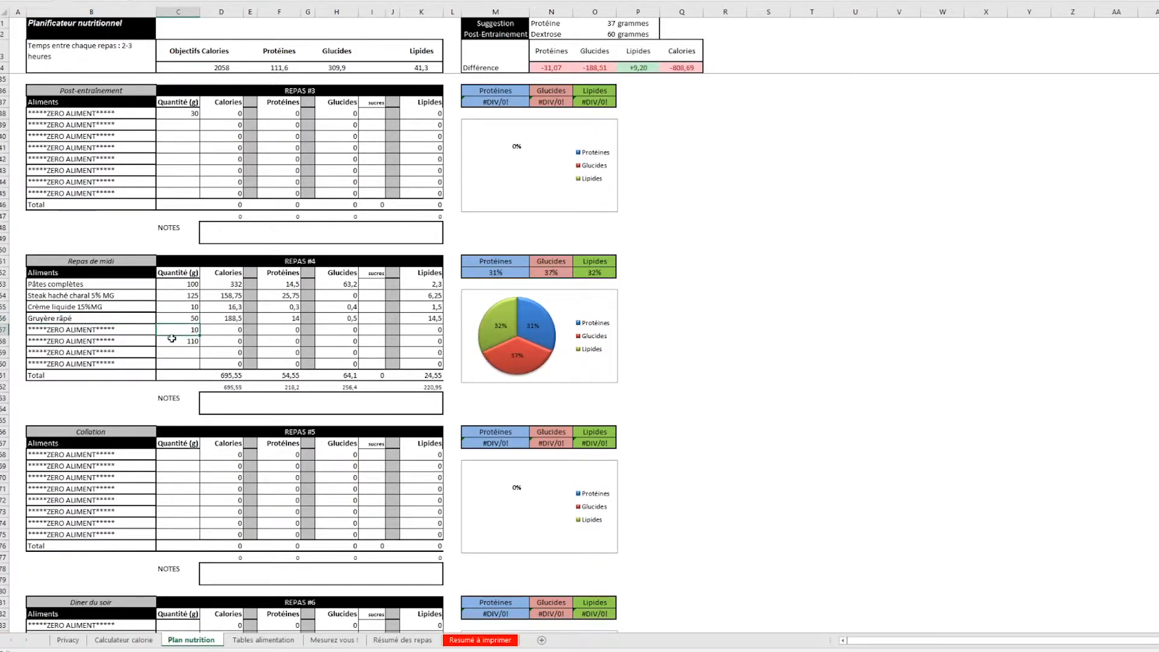
# Step: Clear the leftover quantities beside the unused Repas de midi foods and check the day's lipid difference
pyautogui.click(184, 340)
pyautogui.press('Delete')
pyautogui.click(185, 356)
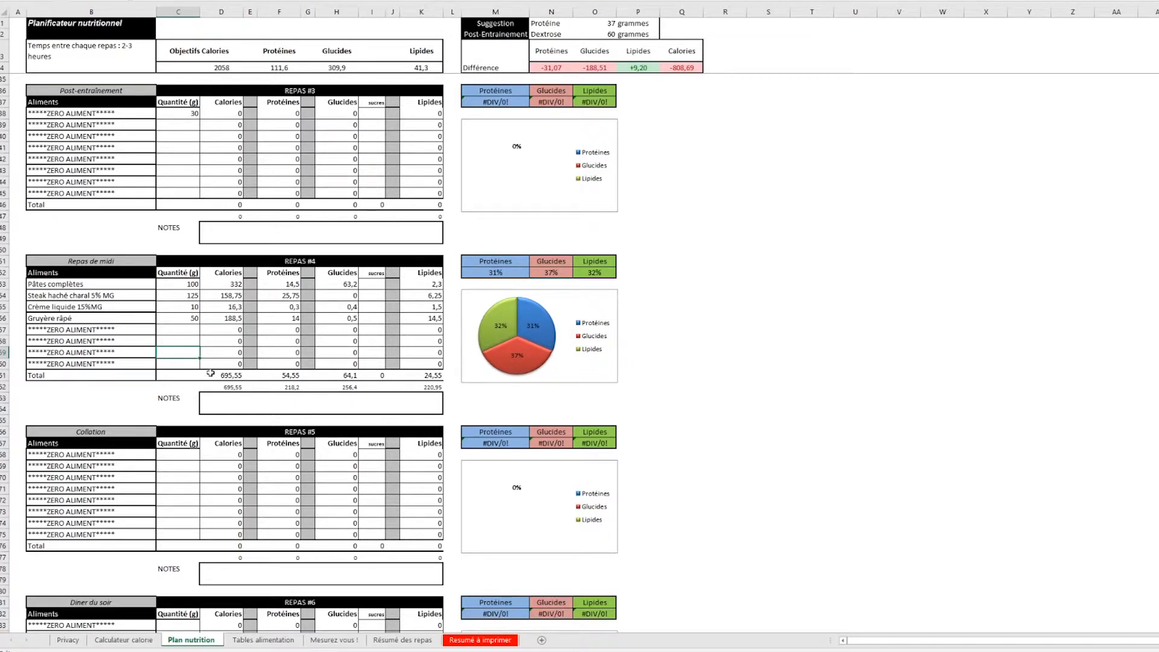
pyautogui.click(642, 67)
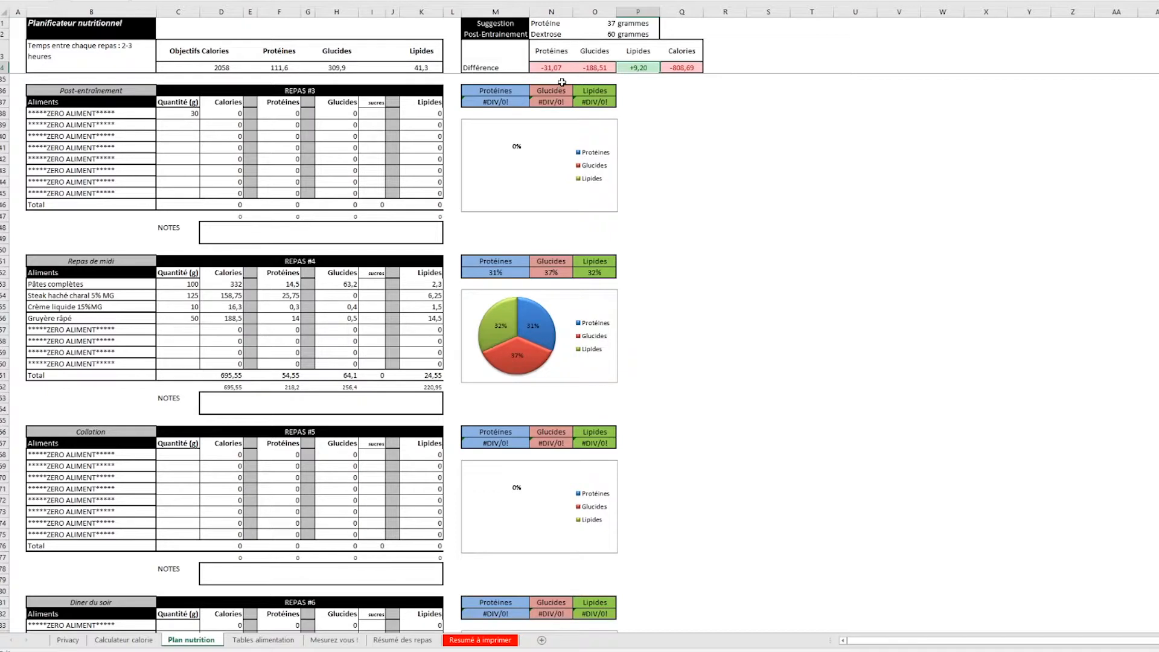
# Step: Set the first Diner du soir food to Riz blanc with a quantity of 80 g
pyautogui.scroll(-4, 152, 446)
pyautogui.scroll(-4, 152, 446)
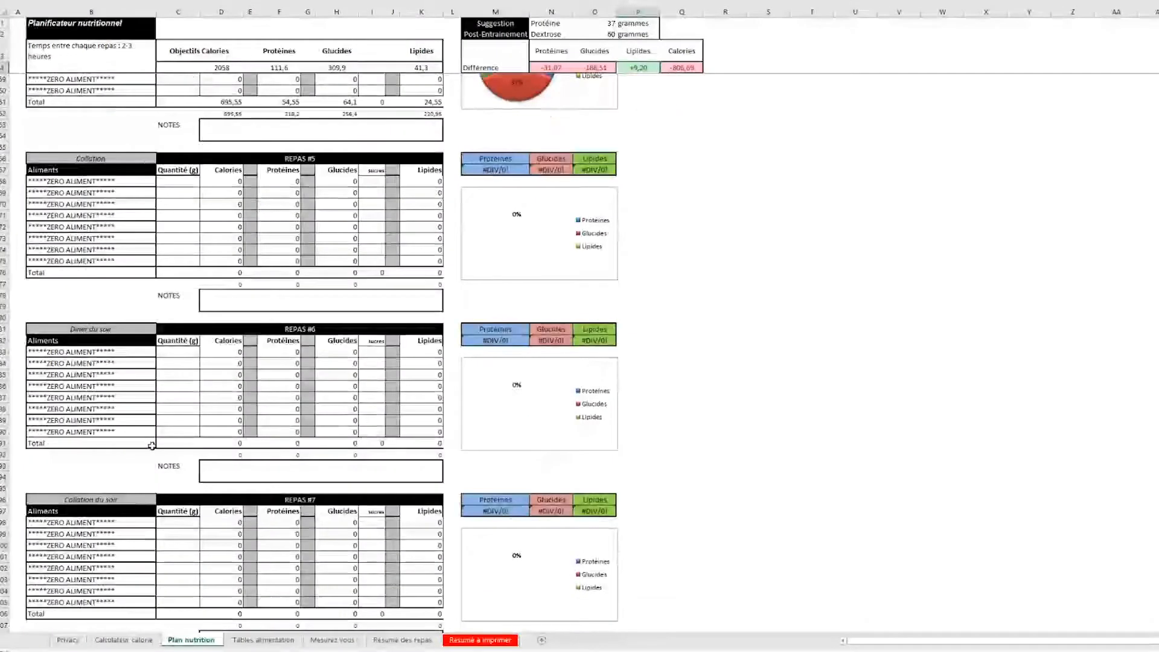
pyautogui.click(124, 352)
pyautogui.click(161, 353)
pyautogui.scroll(-5, 163, 393)
pyautogui.scroll(1, 163, 377)
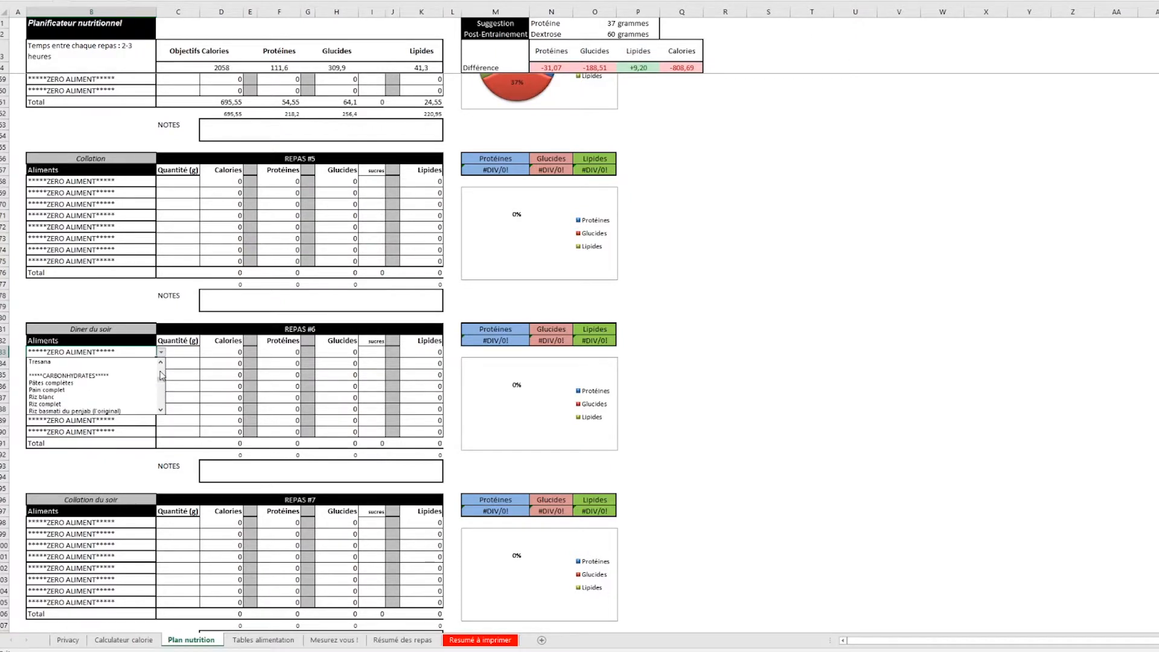
pyautogui.click(145, 396)
pyautogui.click(177, 356)
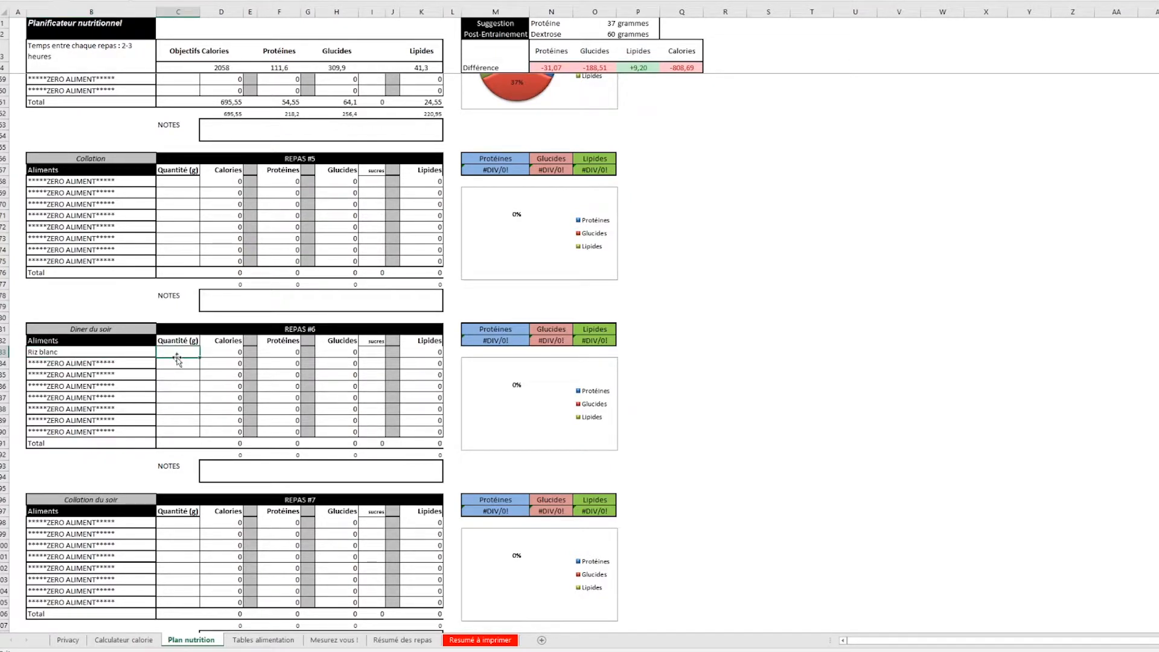
pyautogui.write('80')
pyautogui.press('Return')
# Step: Set the second Diner du soir food to Escalope de poulet with a quantity of 125 g
pyautogui.click(134, 364)
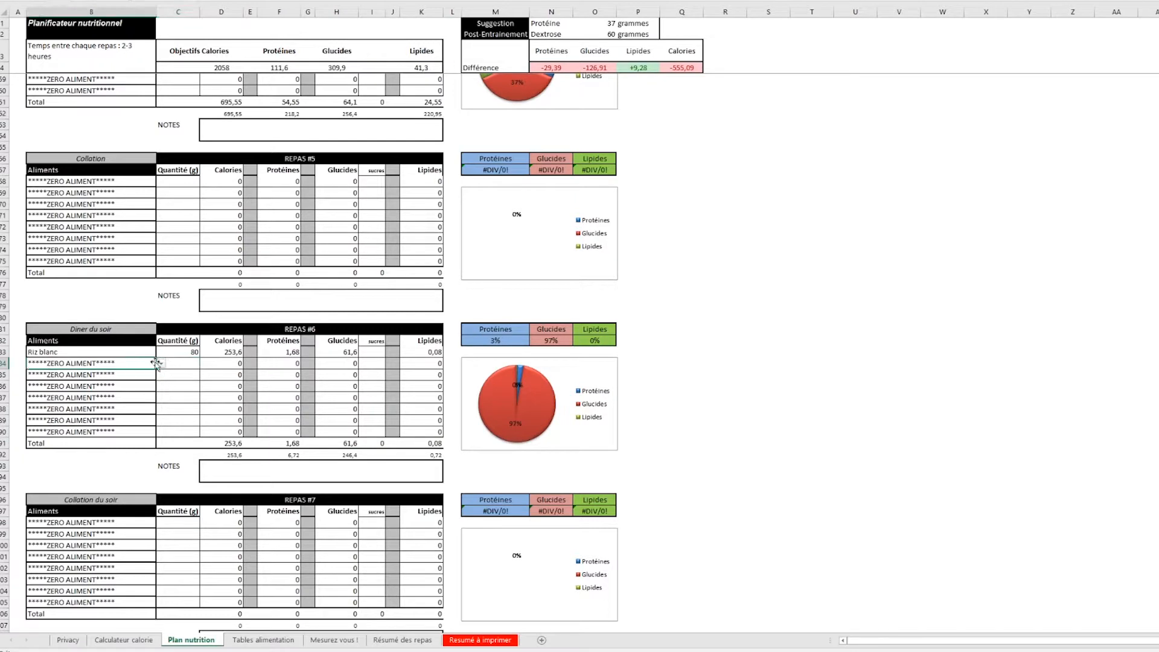
pyautogui.click(161, 363)
pyautogui.scroll(-5, 164, 411)
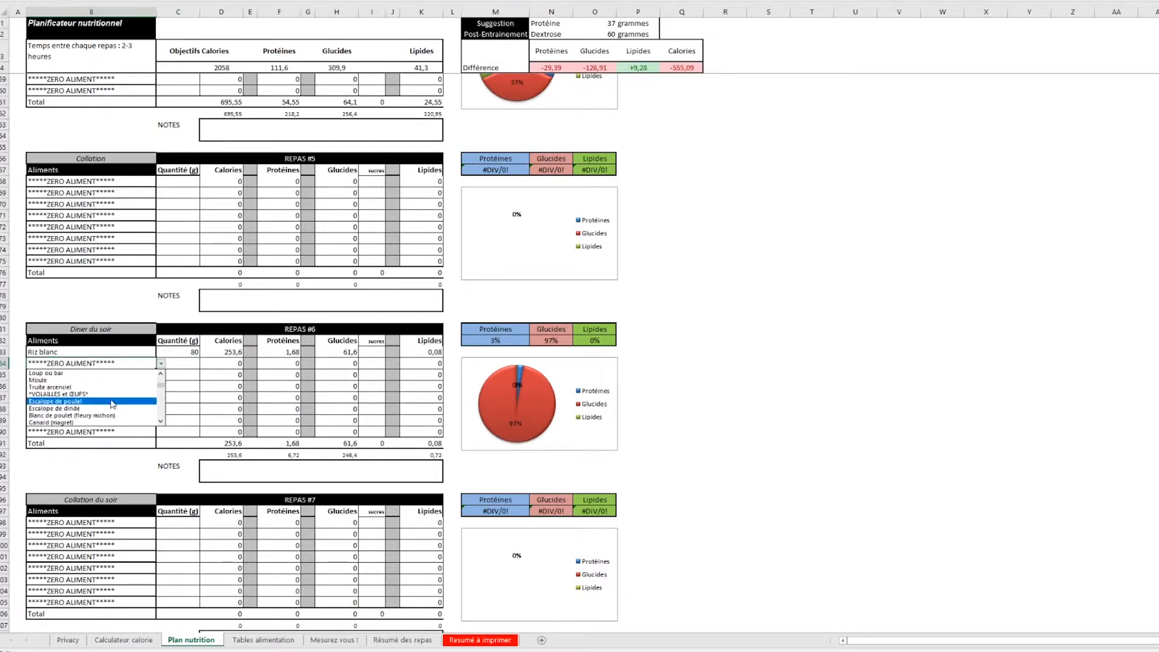
pyautogui.click(139, 400)
pyautogui.click(178, 364)
pyautogui.write('12')
pyautogui.press('Return')
# Step: Set the third Diner du soir food to Brocolis with a quantity of 100 g
pyautogui.click(150, 373)
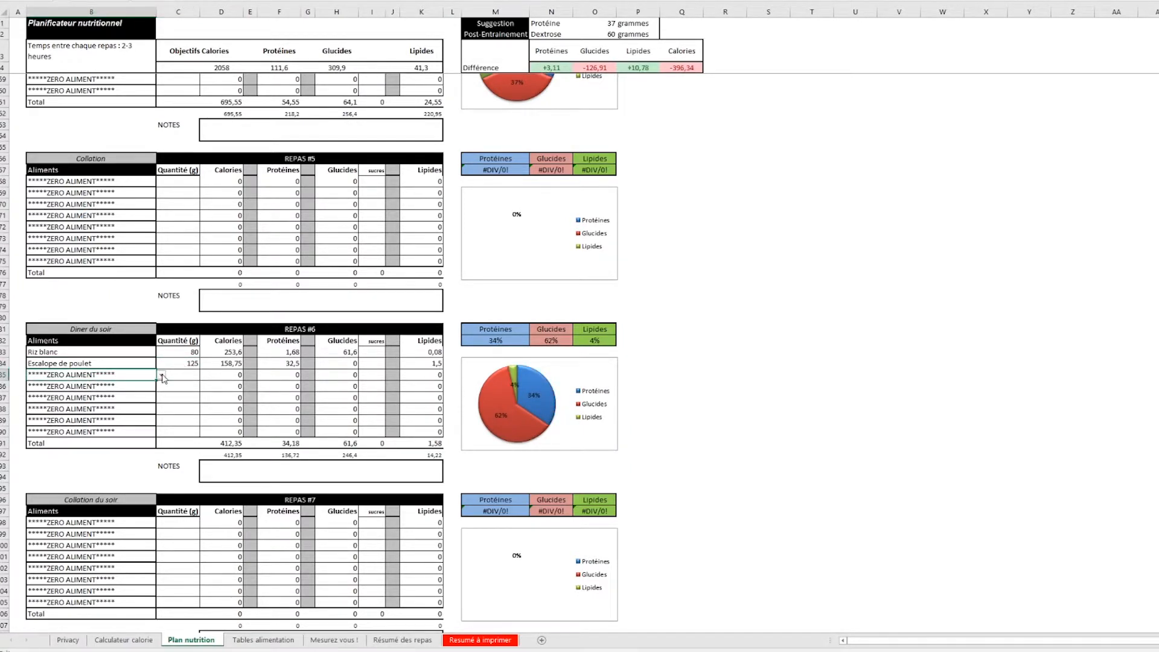
pyautogui.click(161, 375)
pyautogui.scroll(-5, 164, 415)
pyautogui.scroll(-3, 162, 419)
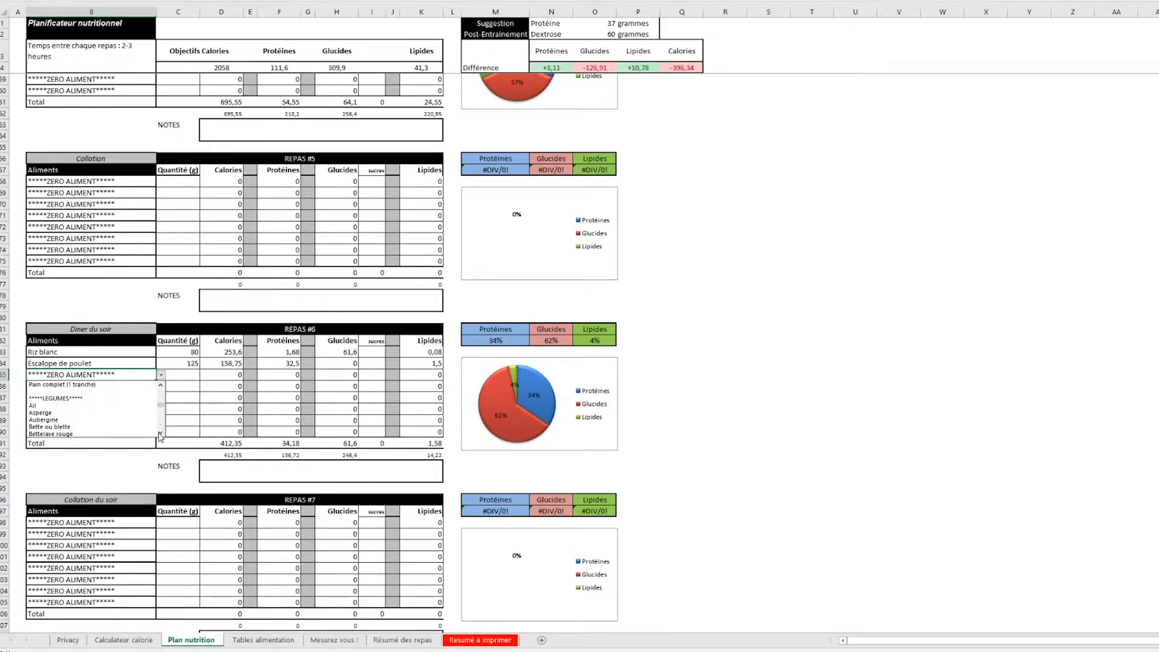
pyautogui.click(160, 432)
pyautogui.click(160, 432)
pyautogui.click(161, 433)
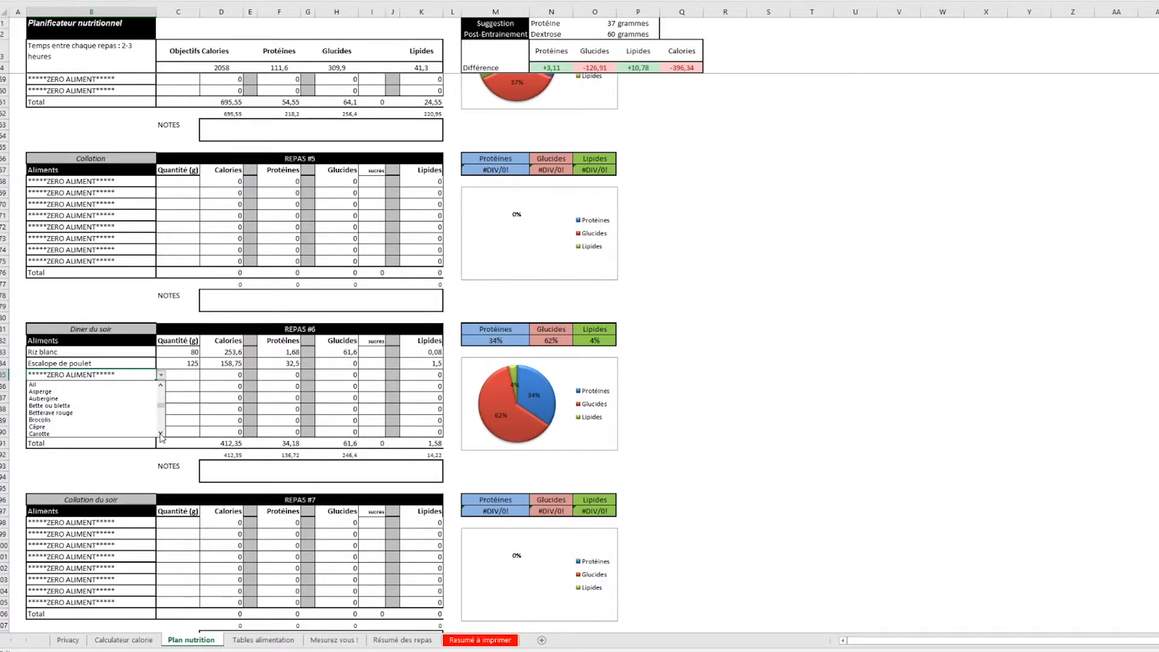
pyautogui.click(128, 420)
pyautogui.click(190, 375)
pyautogui.write('100')
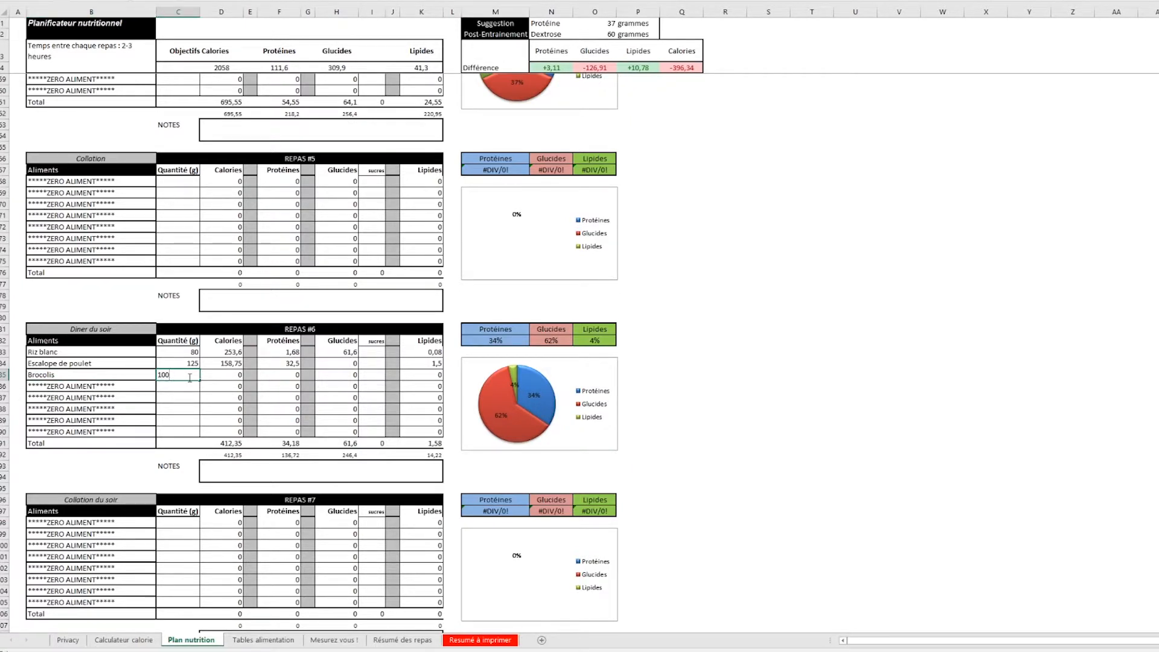
pyautogui.press('Return')
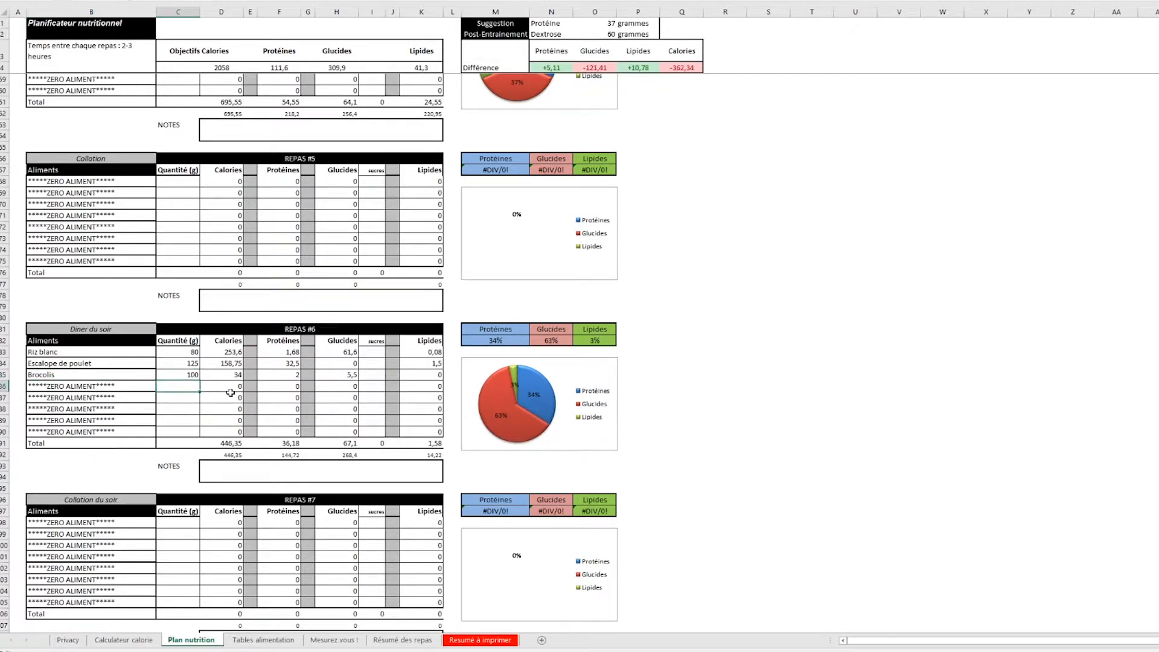
# Step: Set the fourth Diner du soir food to Huile d'olive with a quantity of 10 g
pyautogui.click(142, 391)
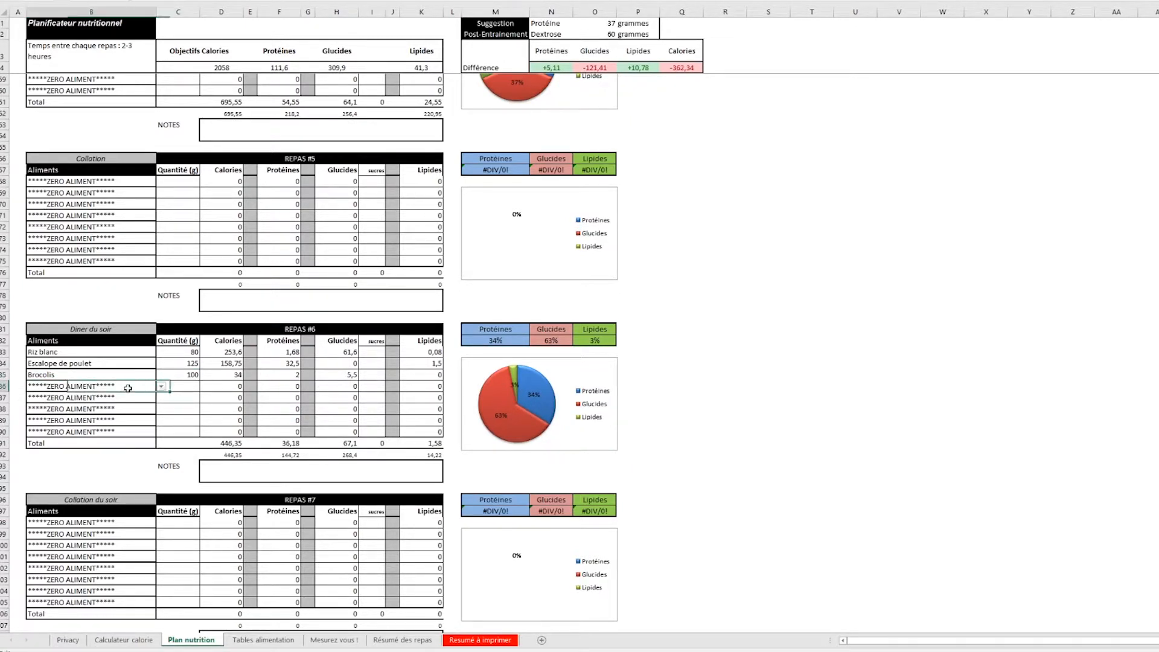
pyautogui.click(161, 386)
pyautogui.scroll(-5, 163, 428)
pyautogui.scroll(-5, 162, 429)
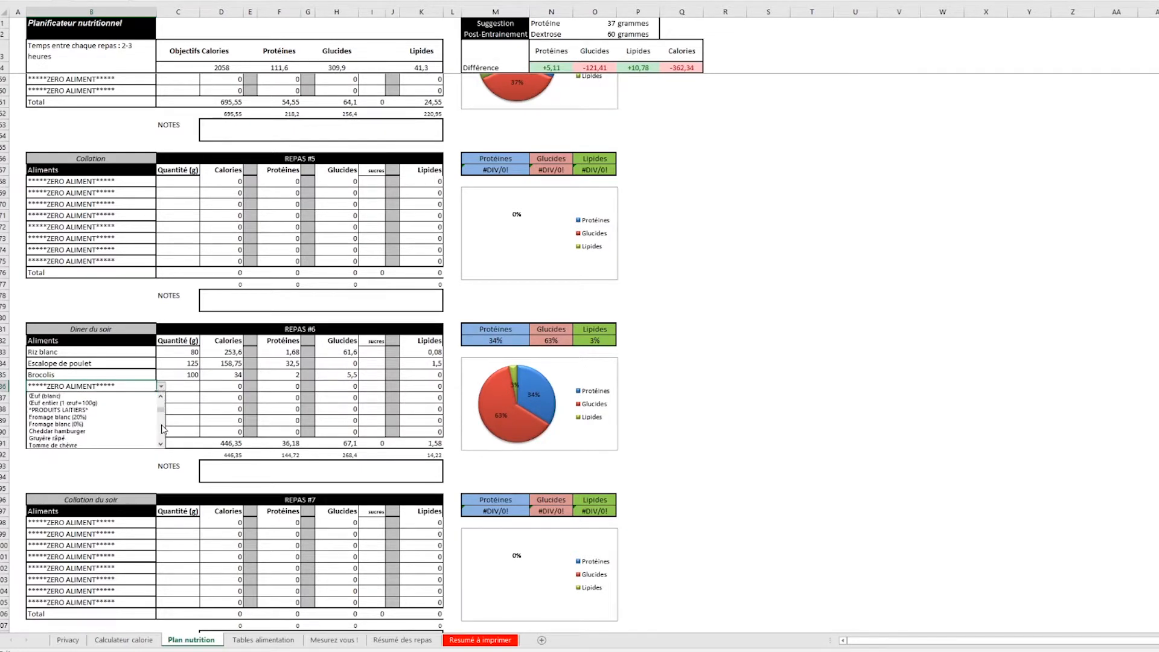
pyautogui.scroll(-8, 163, 434)
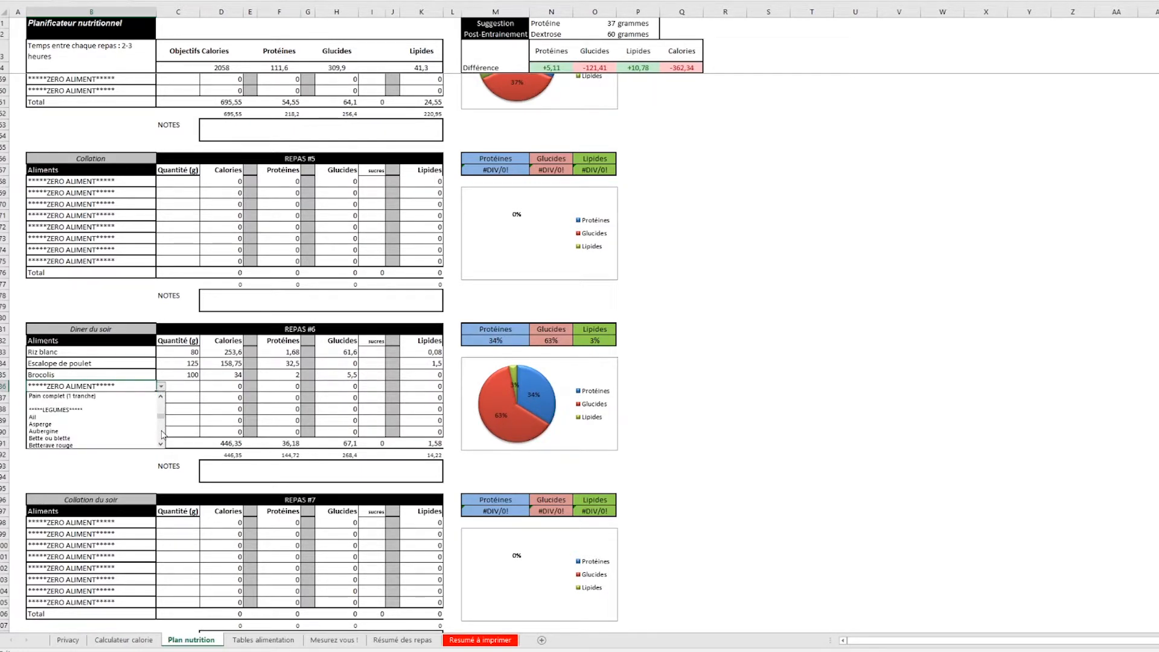
pyautogui.scroll(-8, 162, 434)
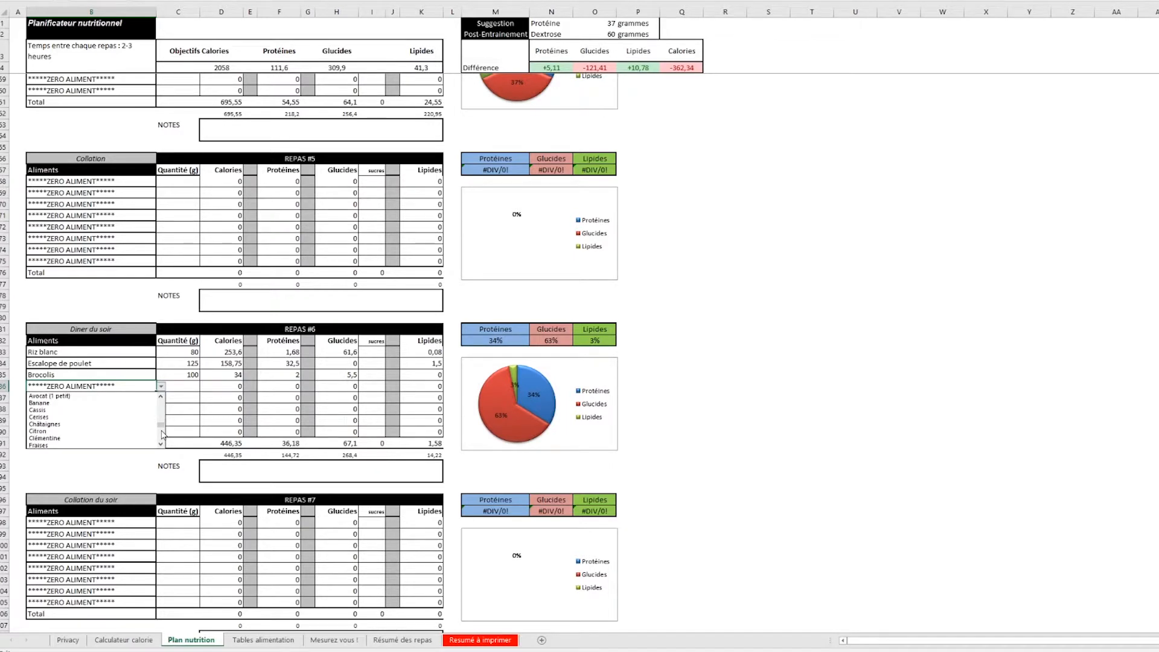
pyautogui.scroll(-6, 162, 434)
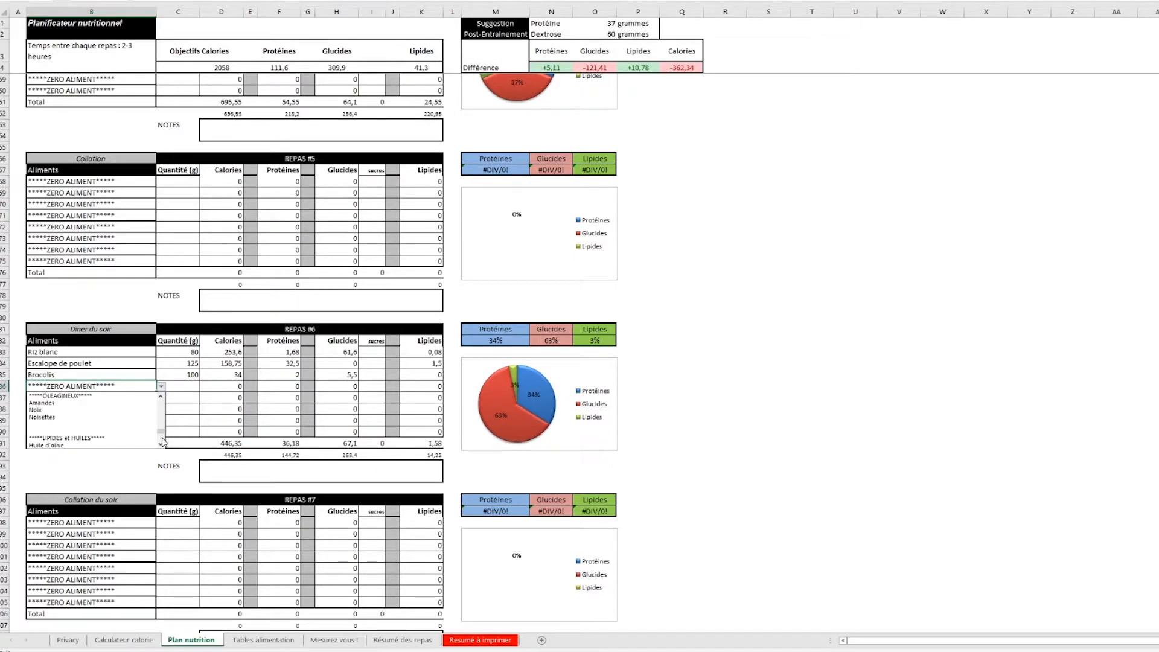
pyautogui.click(160, 444)
pyautogui.click(55, 438)
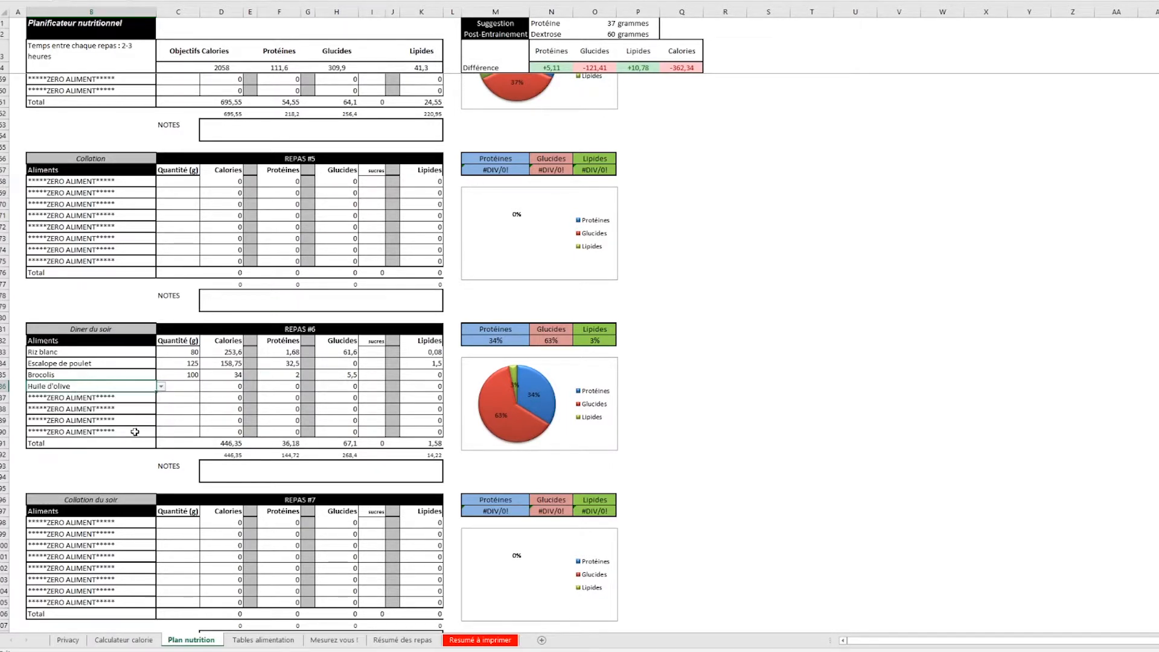
pyautogui.click(184, 386)
pyautogui.write('10')
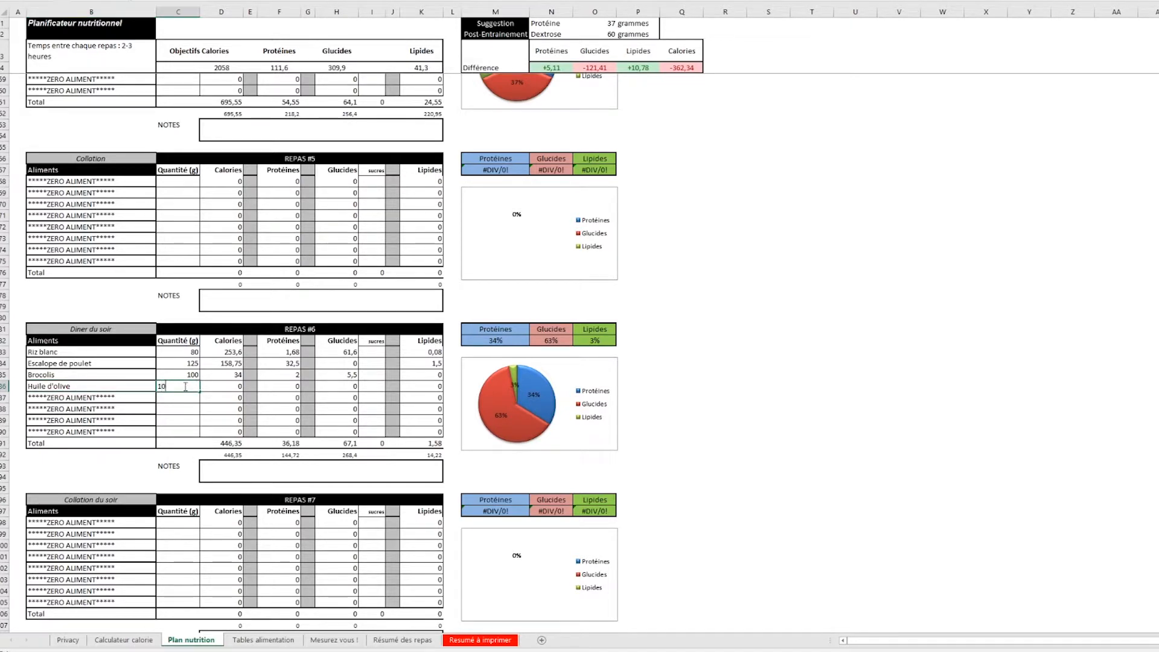
pyautogui.press('Return')
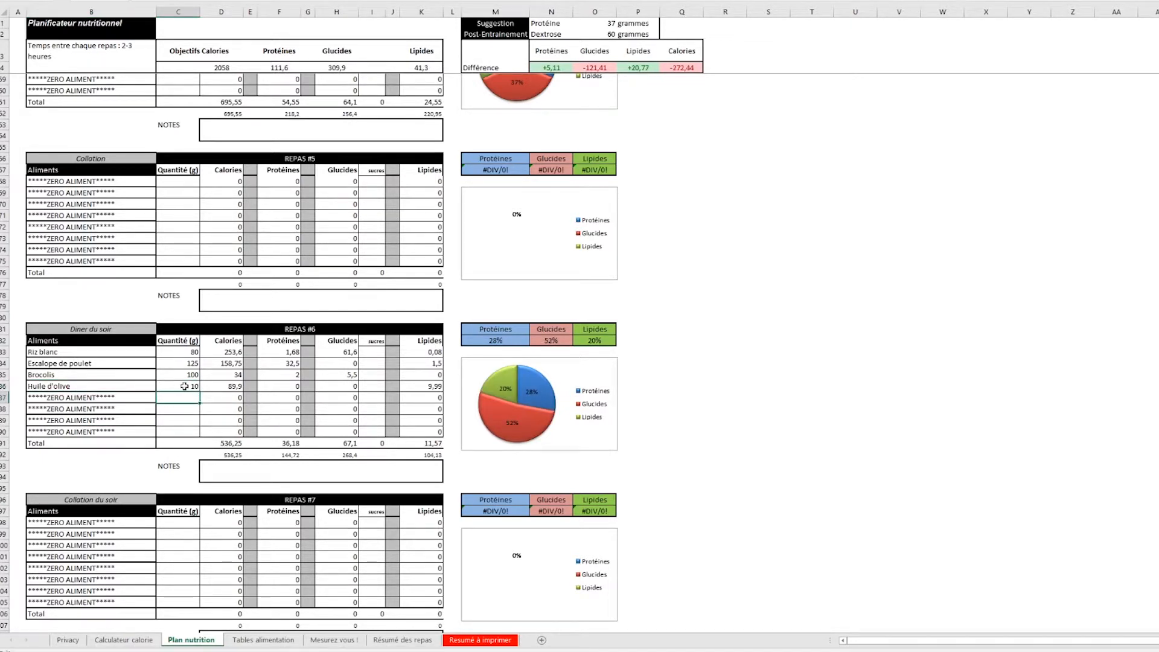
# Step: Set the Diner du soir Huile d'olive quantity to 5 g and check the day's glucides difference
pyautogui.click(184, 386)
pyautogui.write('5')
pyautogui.press('Return')
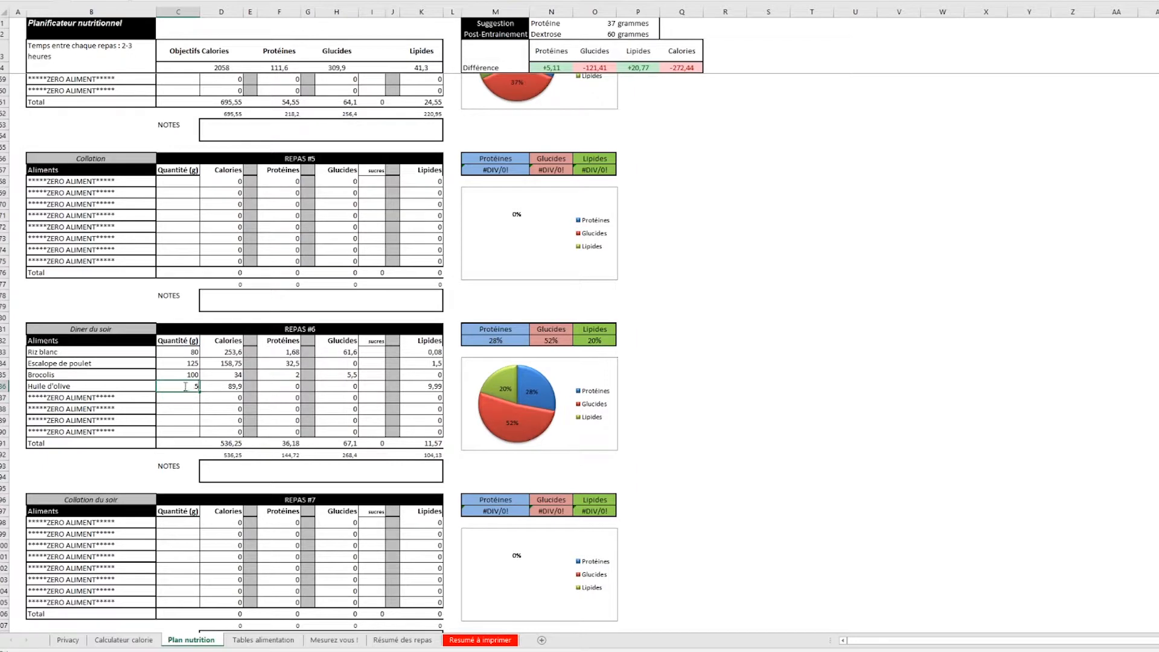
pyautogui.click(184, 386)
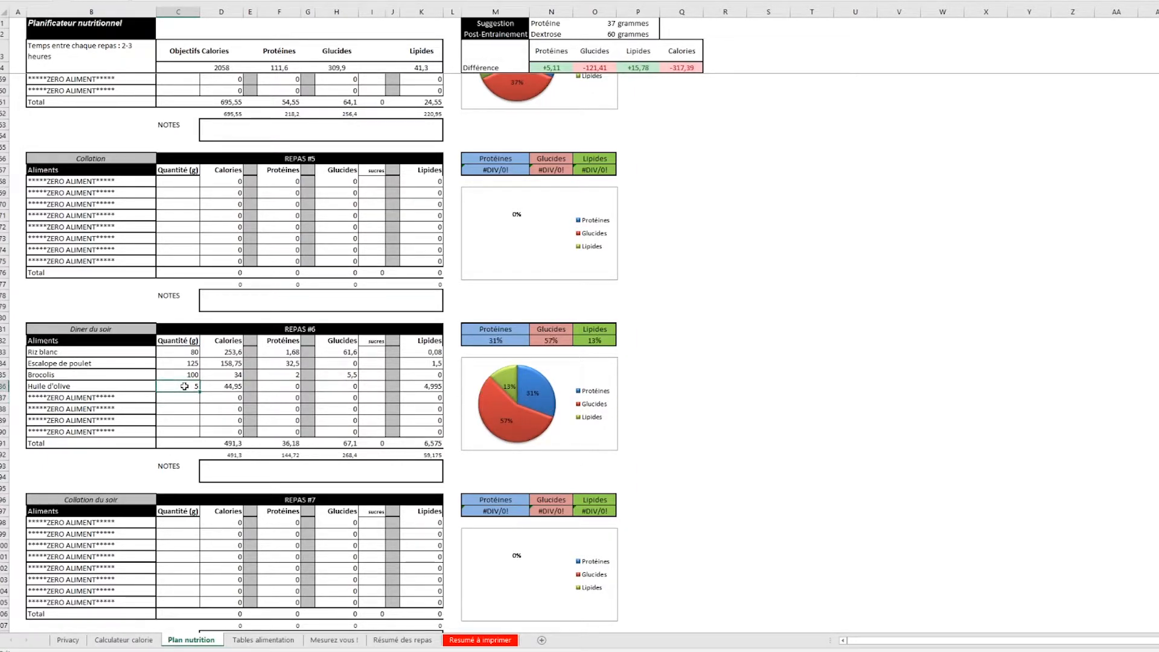
pyautogui.press('Return')
pyautogui.click(184, 386)
pyautogui.scroll(2, 579, 169)
pyautogui.click(596, 69)
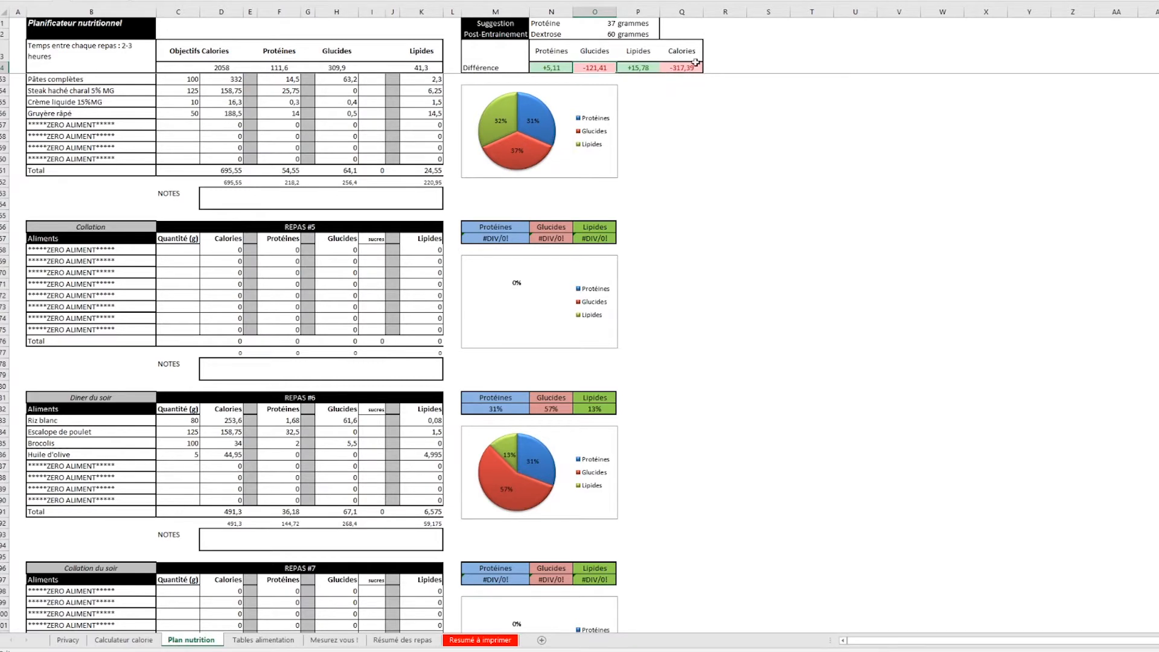
# Step: Set the Diner du soir Riz blanc quantity to 100 g
pyautogui.scroll(-2, 653, 223)
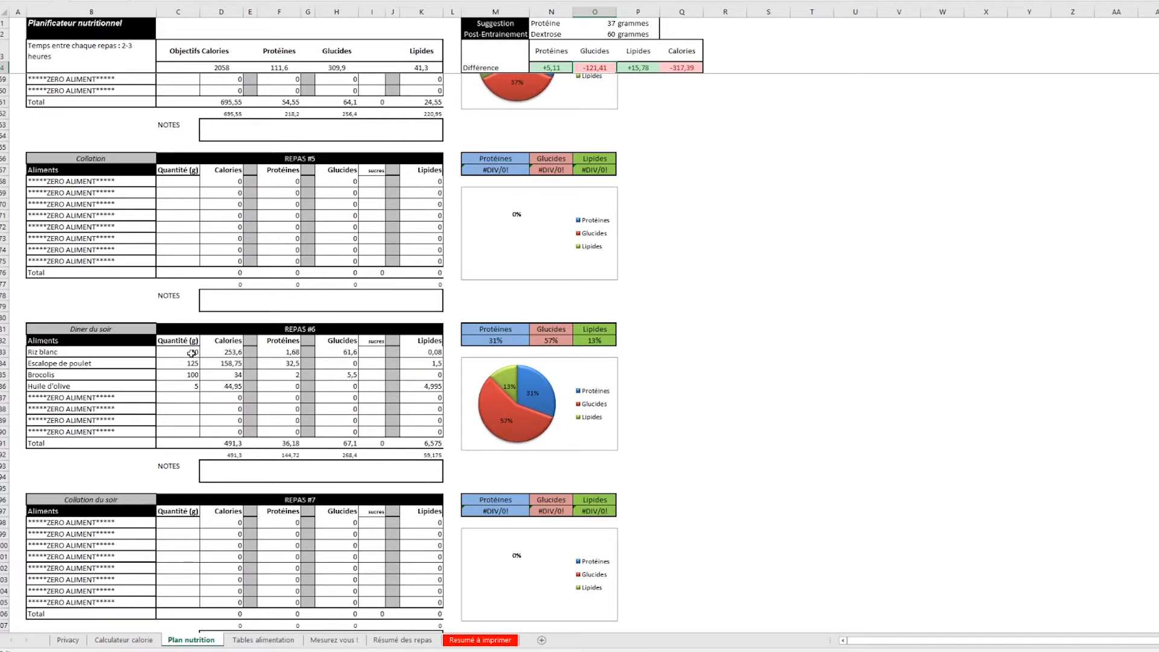
pyautogui.click(192, 351)
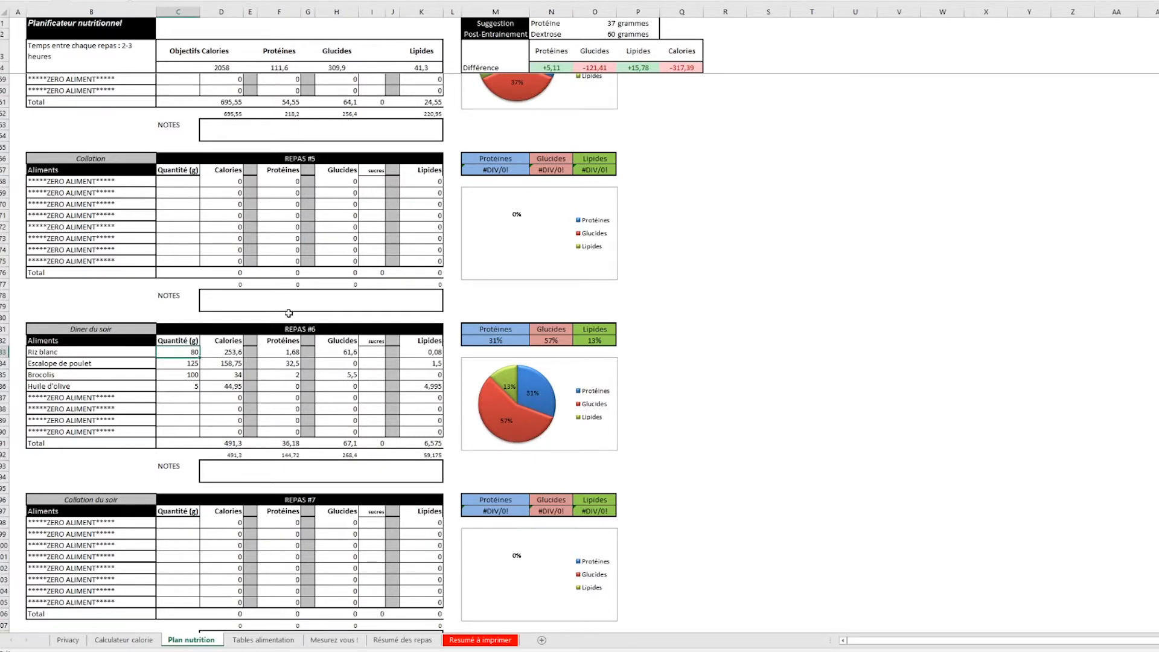
pyautogui.press('Return')
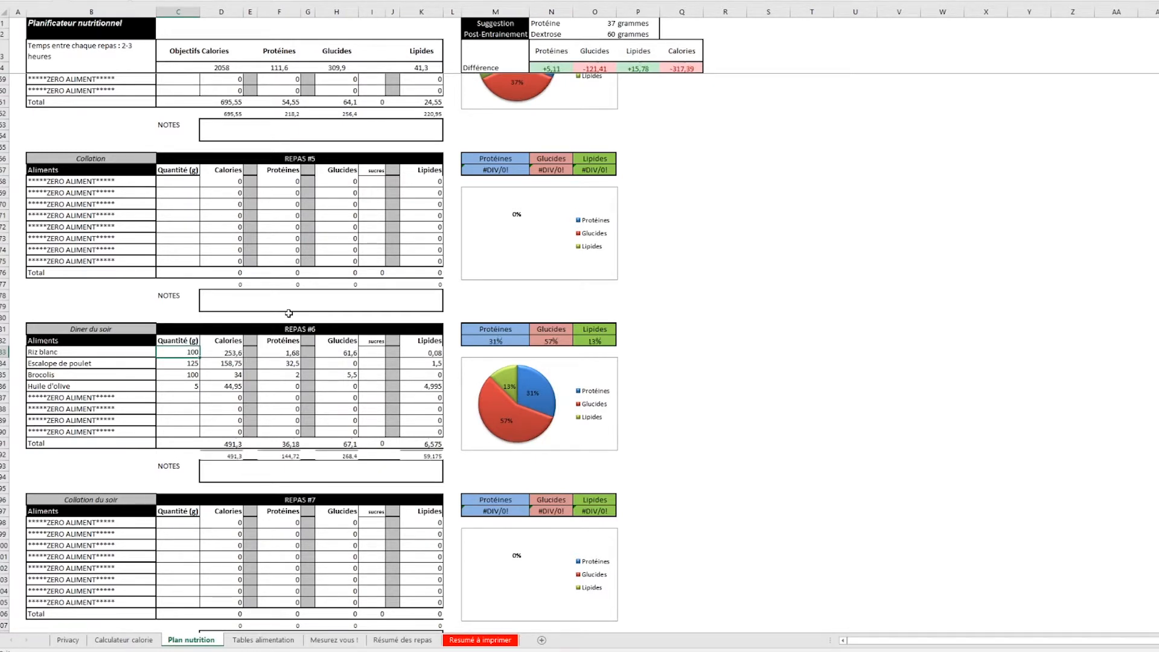
pyautogui.press('Down')
pyautogui.press('Down')
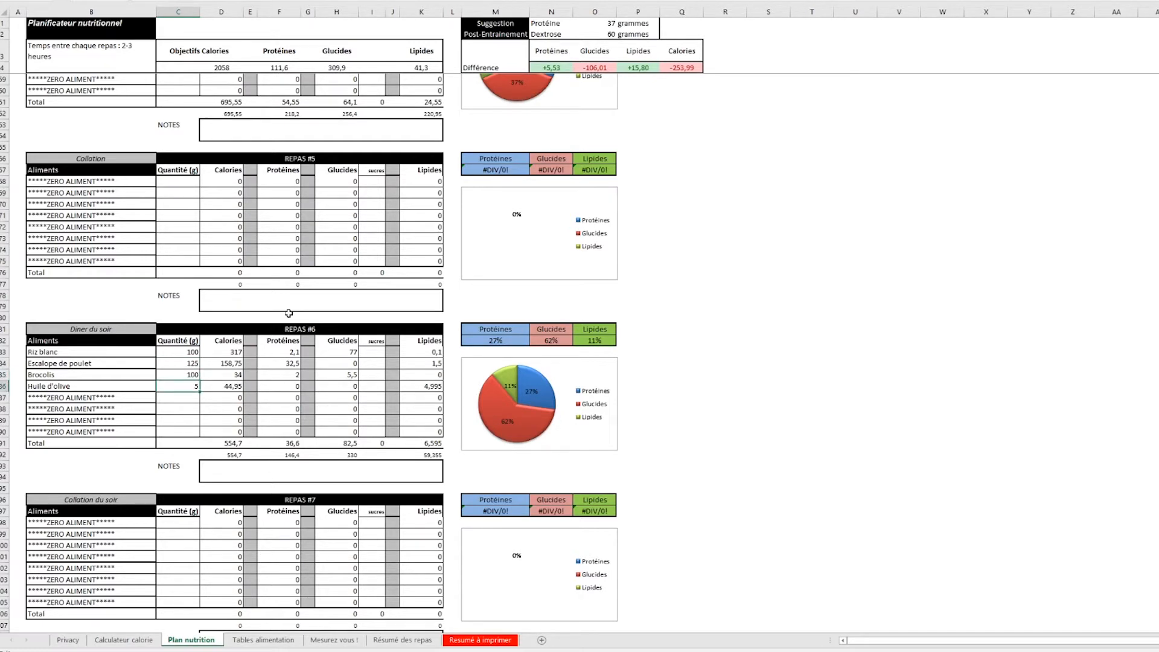
# Step: Review the plan from Diner du soir back to Petit Déjeuner and Pré-entraînement, comparing the day's totals with the targets
pyautogui.press('Up')
pyautogui.press('Up')
pyautogui.press('Up')
pyautogui.press('Up')
pyautogui.press('Up')
pyautogui.press('Up')
pyautogui.press('Up')
pyautogui.press('Up')
pyautogui.press('Up')
pyautogui.press('Up')
pyautogui.press('Up')
pyautogui.press('Up')
pyautogui.press('Up')
pyautogui.press('Up')
pyautogui.press('Up')
pyautogui.press('Up')
pyautogui.press('Up')
pyautogui.press('Up')
pyautogui.press('Up')
pyautogui.press('Up')
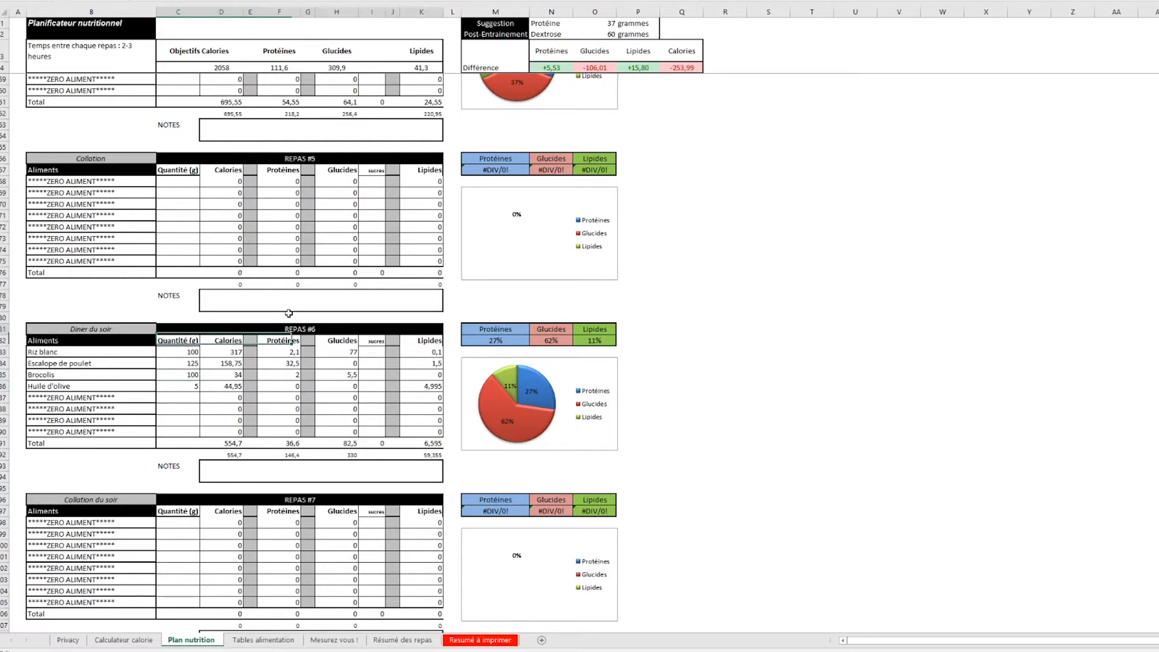
pyautogui.press('Up')
pyautogui.press('Up')
pyautogui.press('Up')
pyautogui.press('Up')
pyautogui.press('Up')
pyautogui.press('Up')
pyautogui.press('Up')
pyautogui.press('Up')
pyautogui.press('Up')
pyautogui.press('Up')
pyautogui.press('Up')
pyautogui.press('Up')
pyautogui.press('Up')
pyautogui.press('Up')
pyautogui.press('Up')
pyautogui.press('Up')
pyautogui.press('Up')
pyautogui.press('Up')
pyautogui.press('Up')
pyautogui.press('Up')
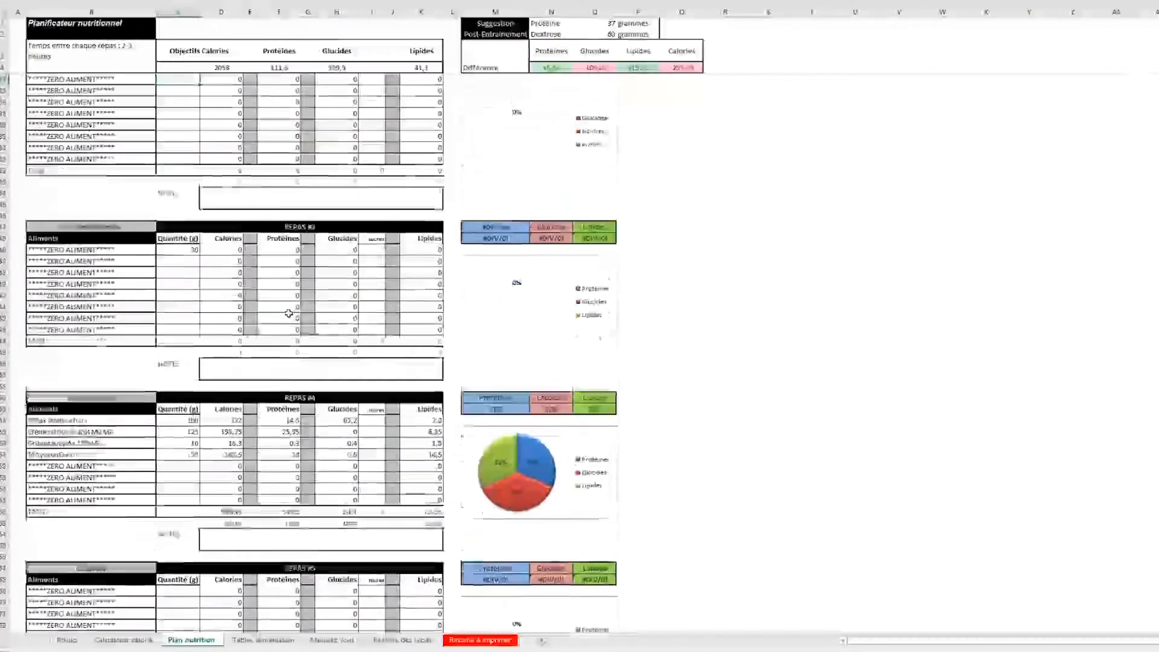
pyautogui.press('Down')
pyautogui.press('Down')
pyautogui.press('Down')
pyautogui.press('Down')
pyautogui.press('Down')
pyautogui.press('Down')
pyautogui.press('Down')
pyautogui.press('Down')
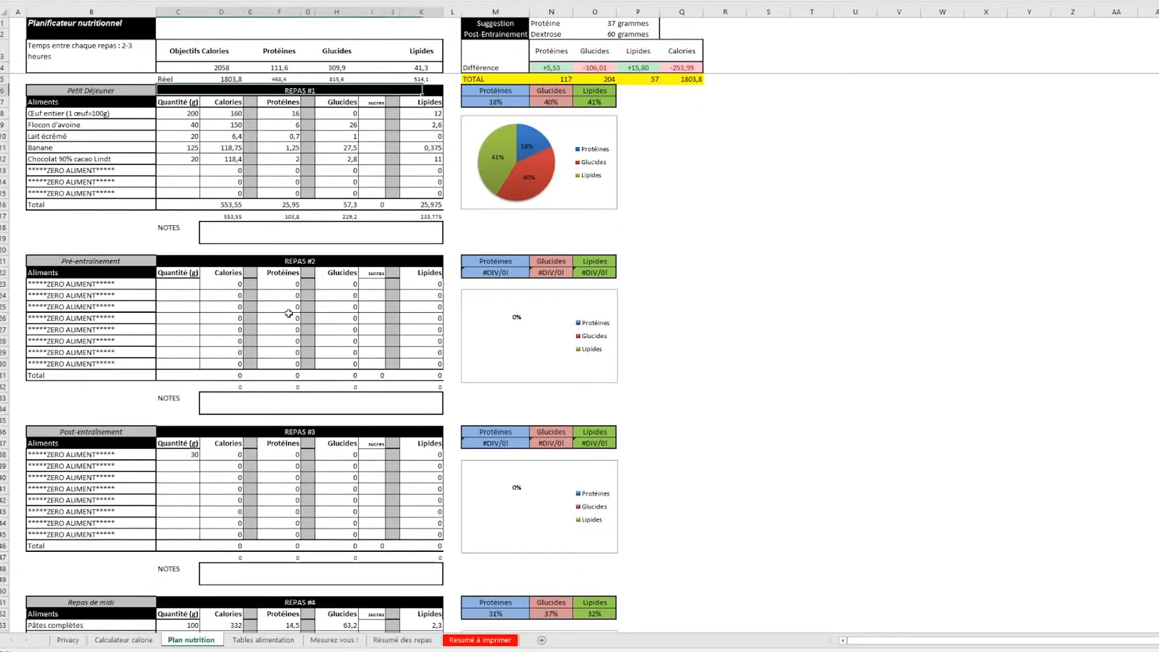
pyautogui.press('Down')
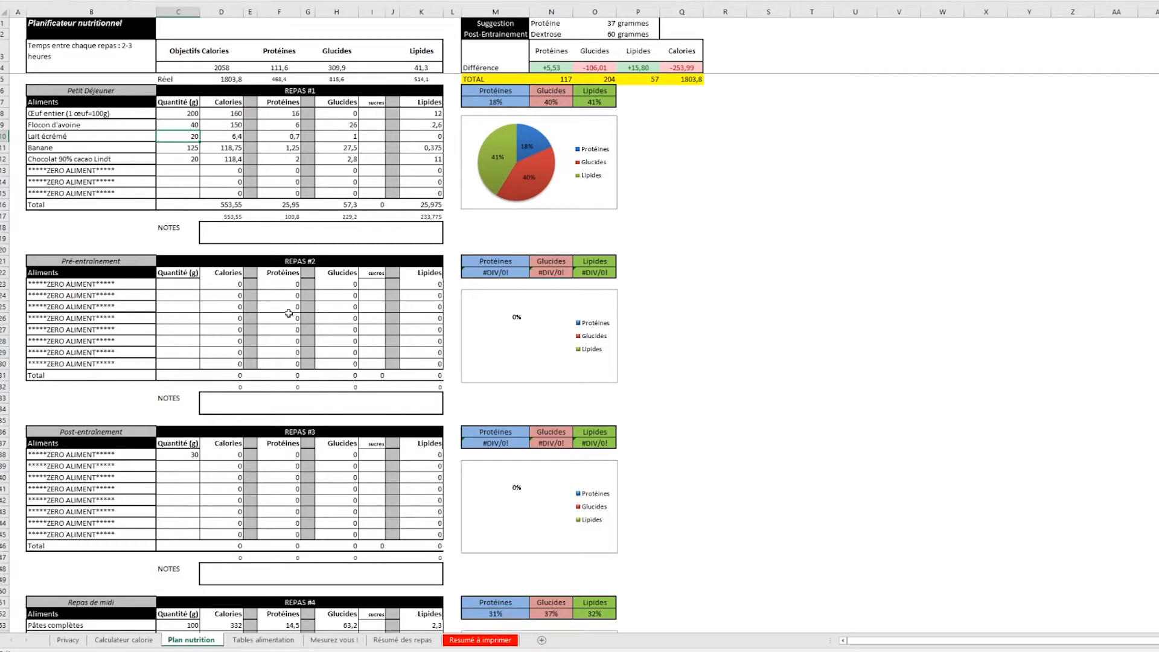
pyautogui.press('Down')
pyautogui.press('Down')
pyautogui.press('Down')
pyautogui.press('Down')
pyautogui.press('Down')
pyautogui.press('Down')
pyautogui.press('Down')
pyautogui.press('Down')
pyautogui.press('Down')
pyautogui.press('Down')
pyautogui.press('Down')
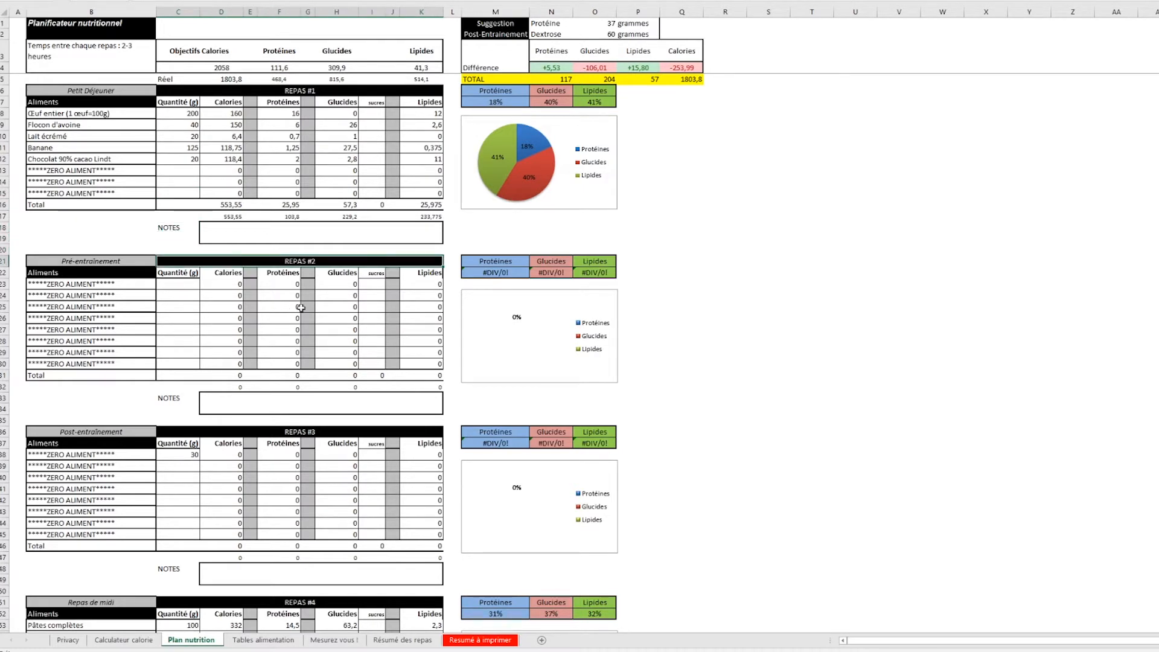
pyautogui.press('Down')
pyautogui.press('Down')
pyautogui.press('Down')
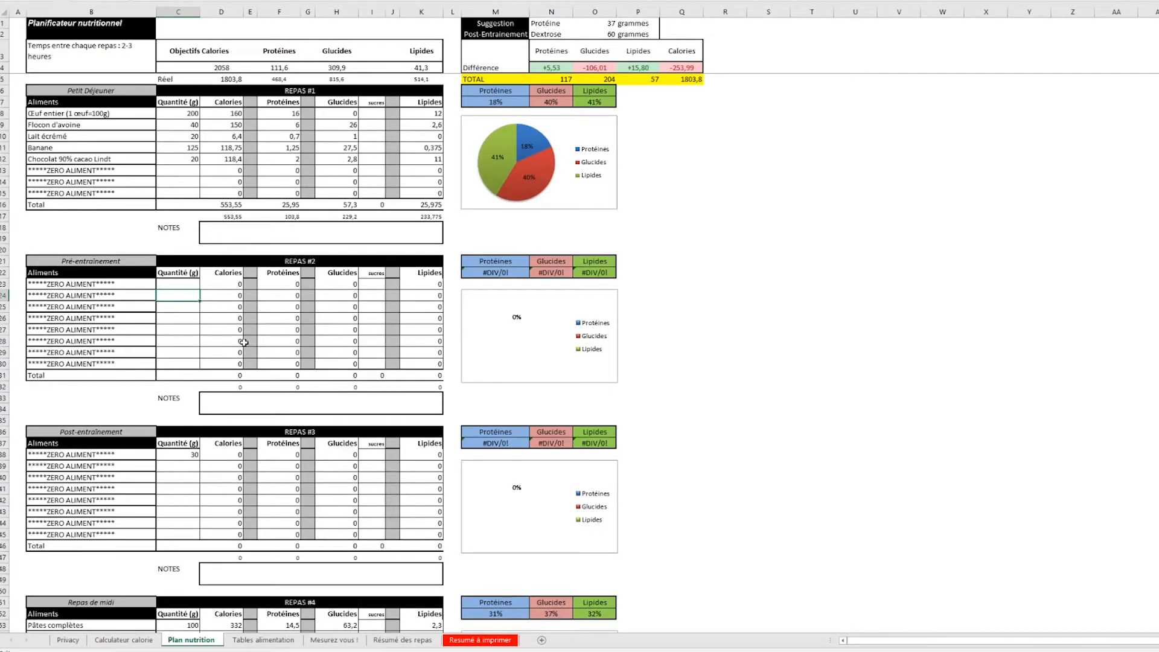
# Step: Check the macronutrient targets on the Calculateur calorie sheet and return to the Plan nutrition sheet
pyautogui.scroll(-3, 243, 342)
pyautogui.scroll(3, 255, 337)
pyautogui.click(123, 639)
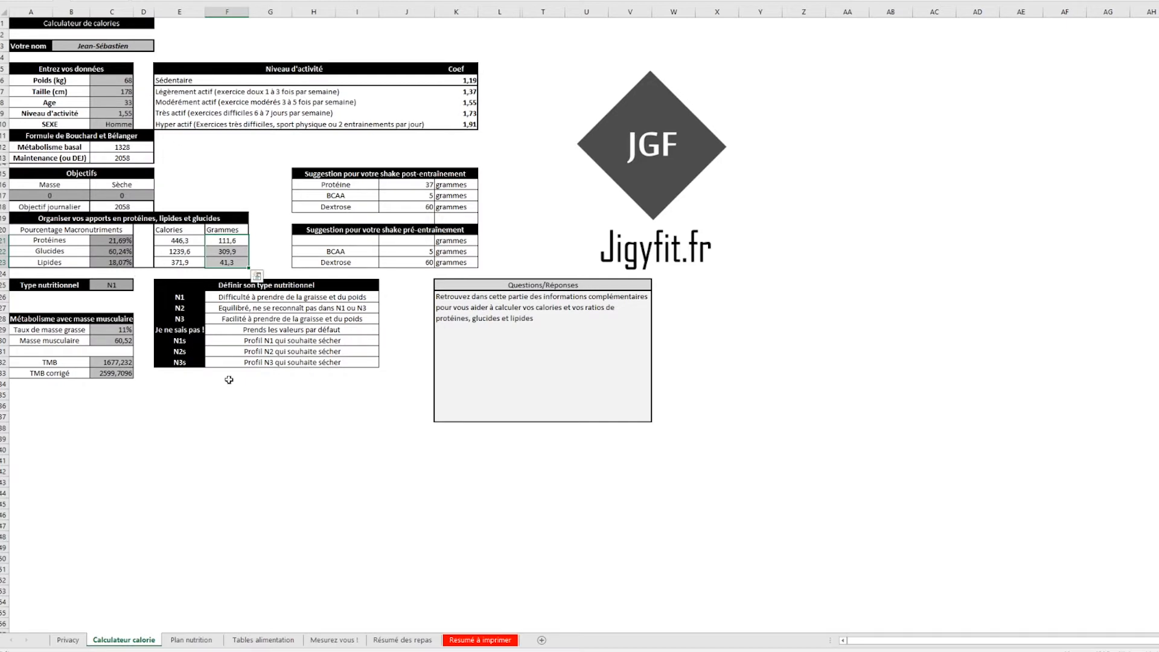
pyautogui.click(203, 644)
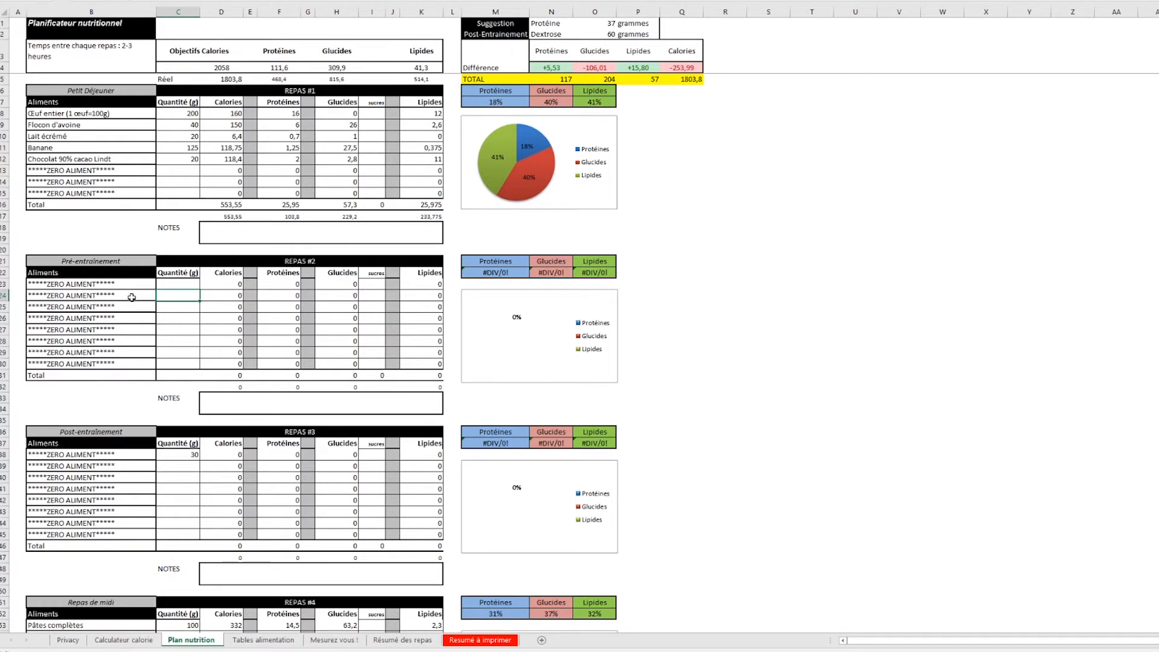
# Step: Set the first Collation food to Banane with a quantity of 125 g
pyautogui.scroll(-4, 105, 290)
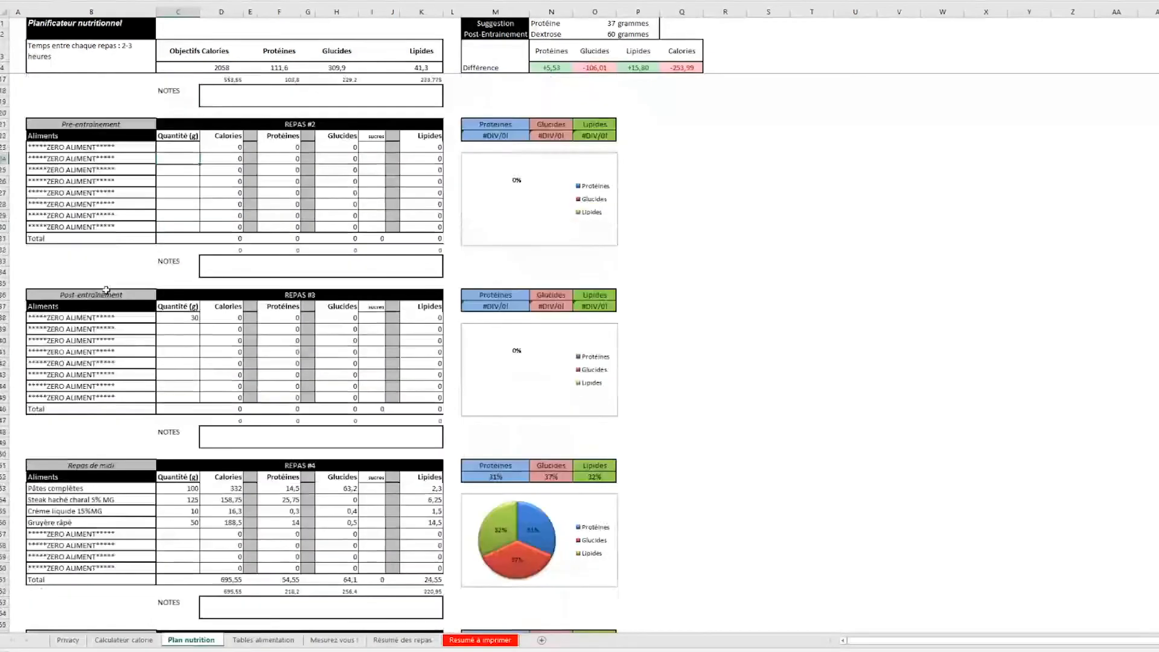
pyautogui.scroll(-8, 106, 290)
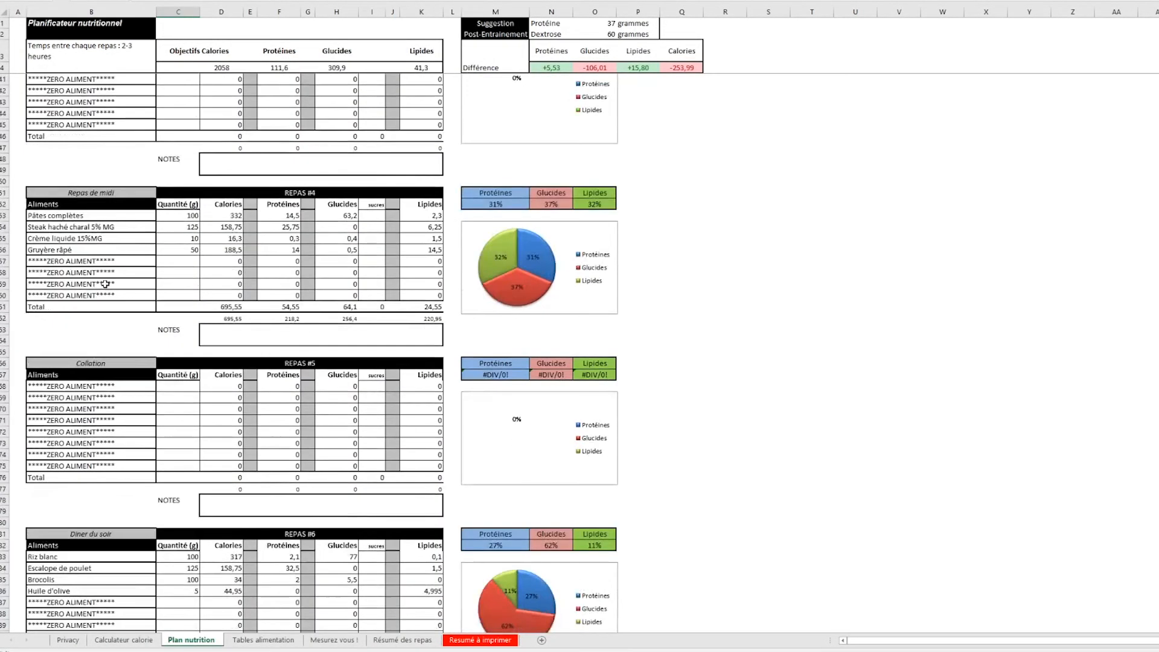
pyautogui.scroll(-1, 89, 337)
pyautogui.click(111, 352)
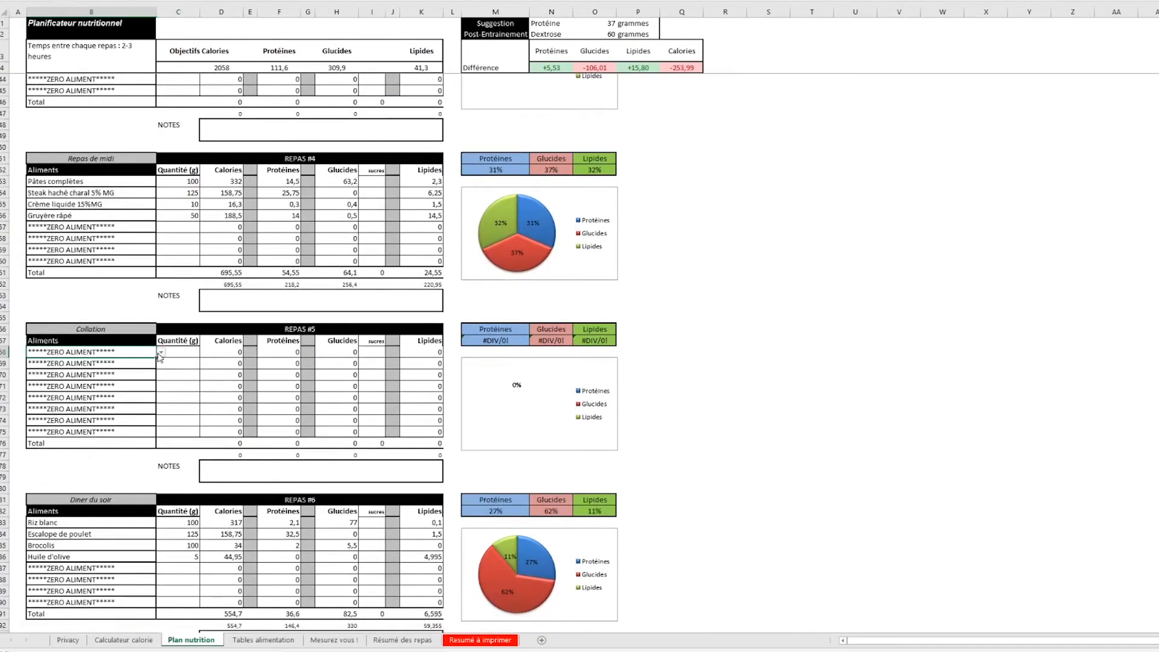
pyautogui.click(161, 352)
pyautogui.scroll(-4, 163, 398)
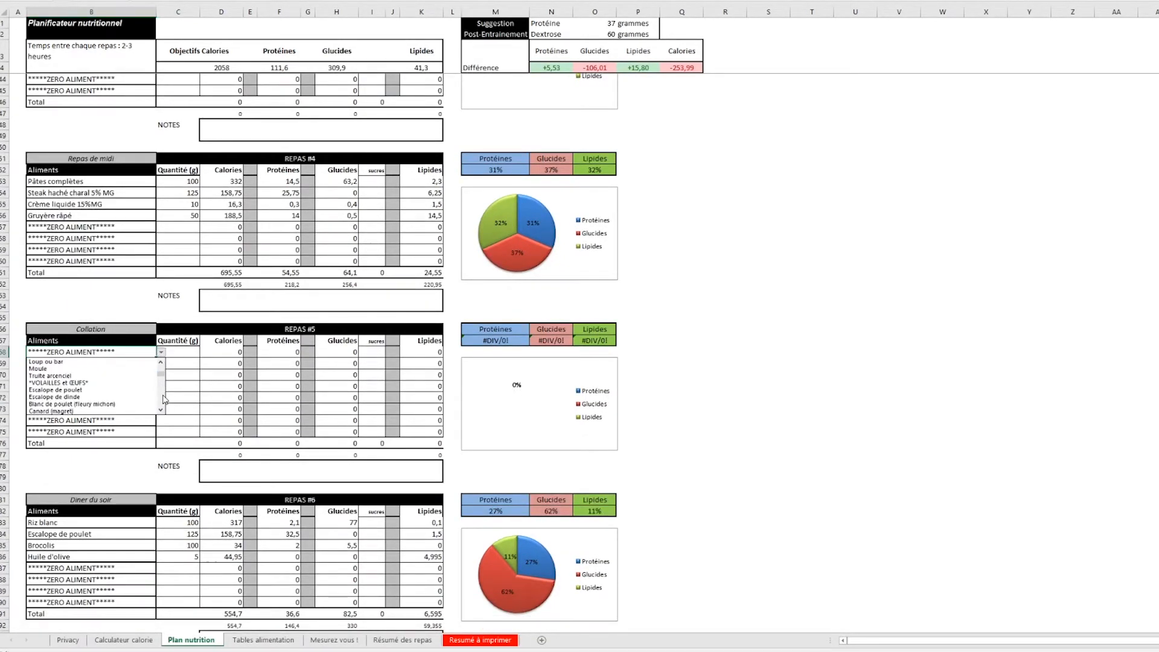
pyautogui.scroll(-3, 164, 399)
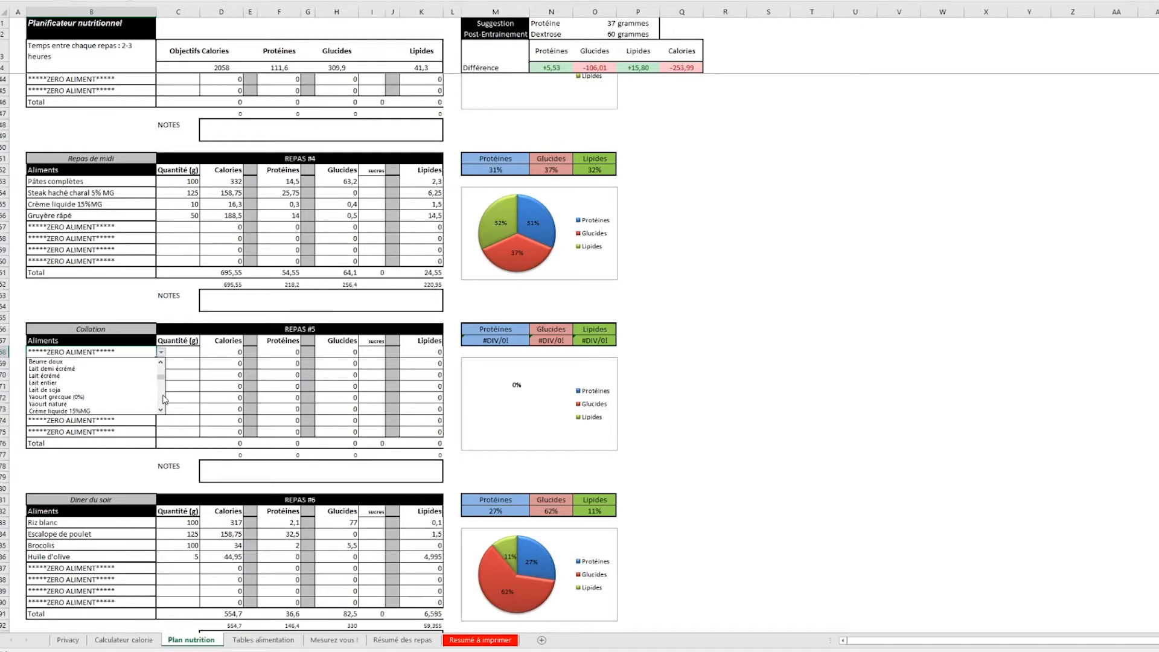
pyautogui.scroll(-3, 161, 396)
pyautogui.scroll(-3, 162, 396)
pyautogui.scroll(-6, 162, 396)
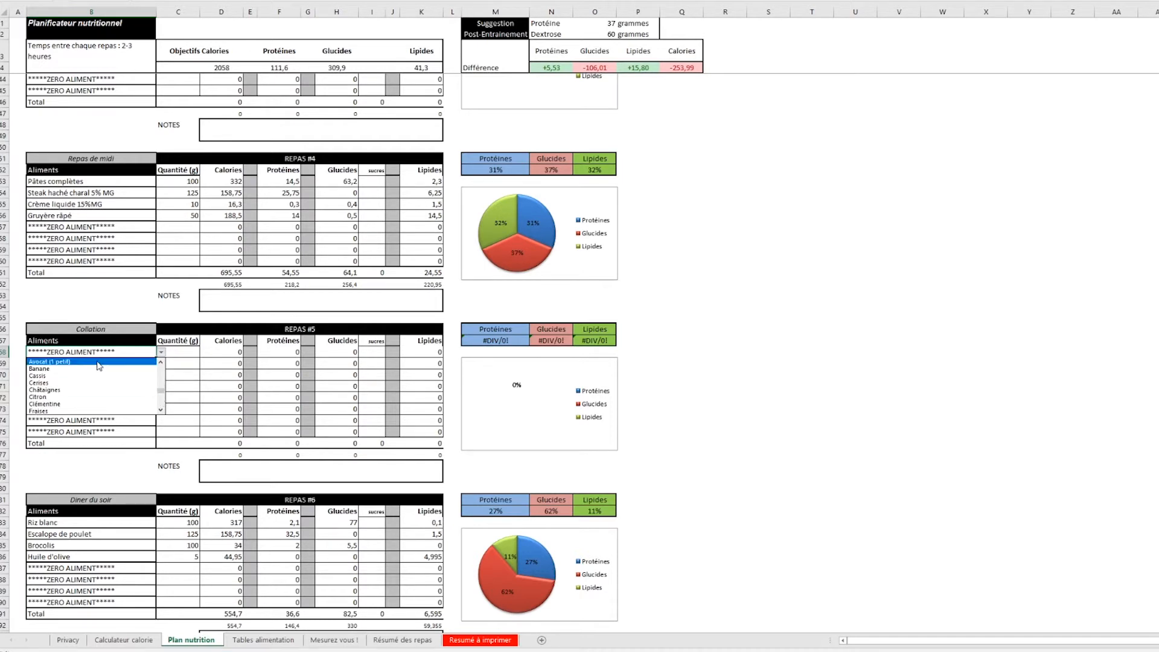
pyautogui.click(39, 368)
pyautogui.click(183, 353)
pyautogui.write('125')
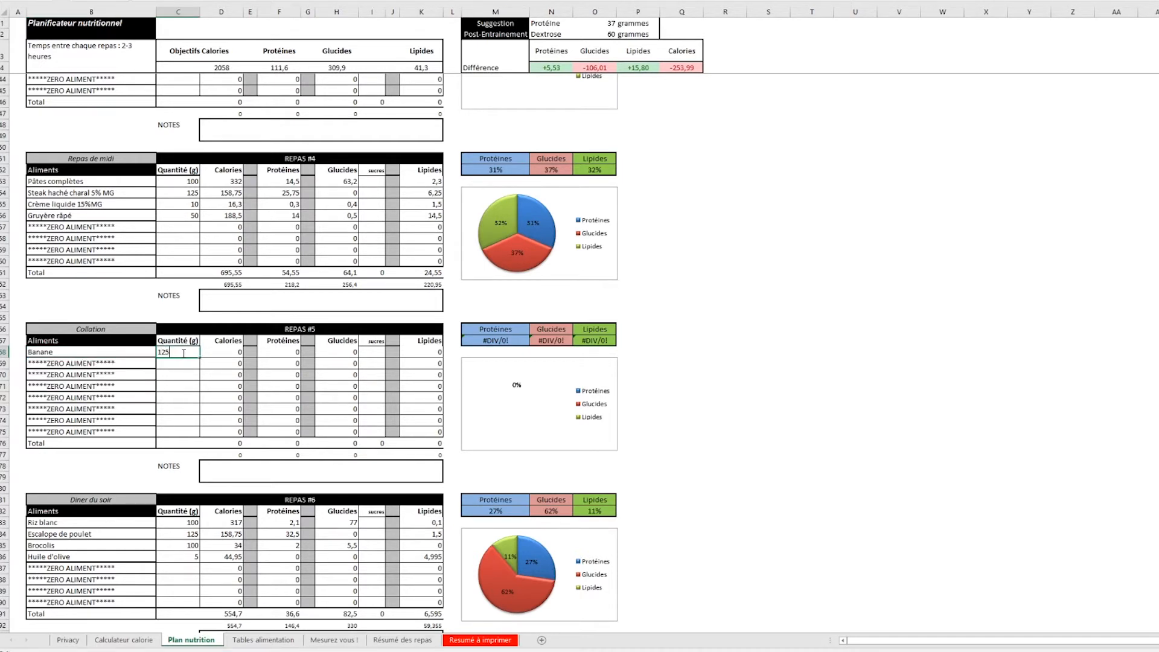
pyautogui.press('Return')
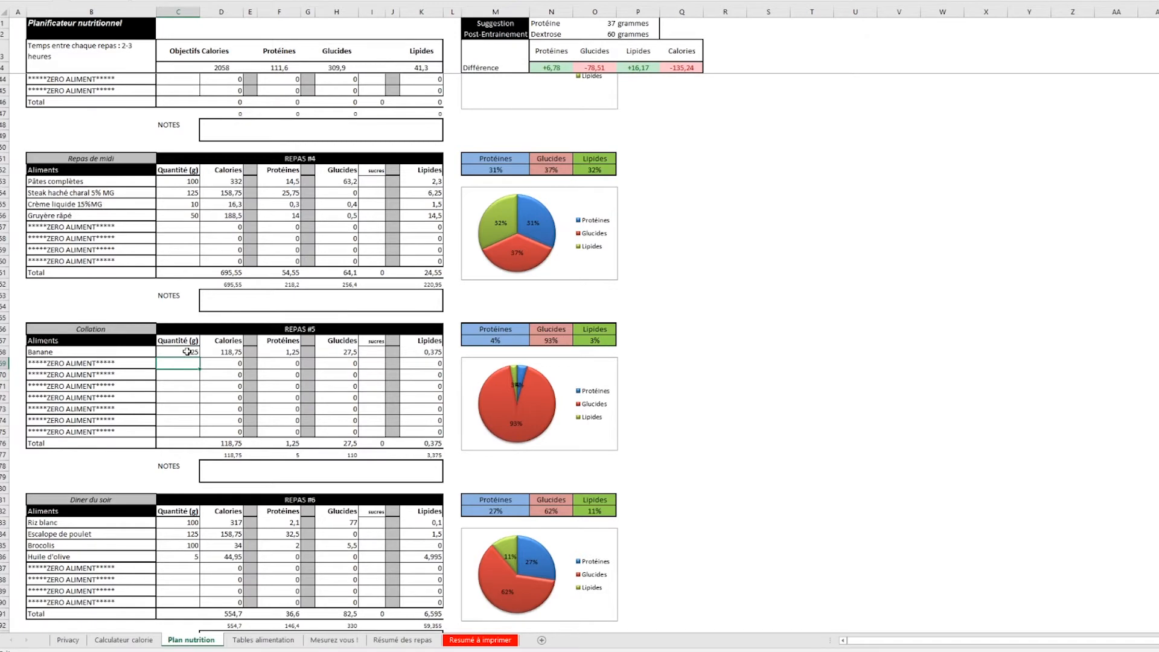
# Step: Set the second Collation food to Yaourt grecque (0%) with a quantity of 100 g
pyautogui.click(113, 365)
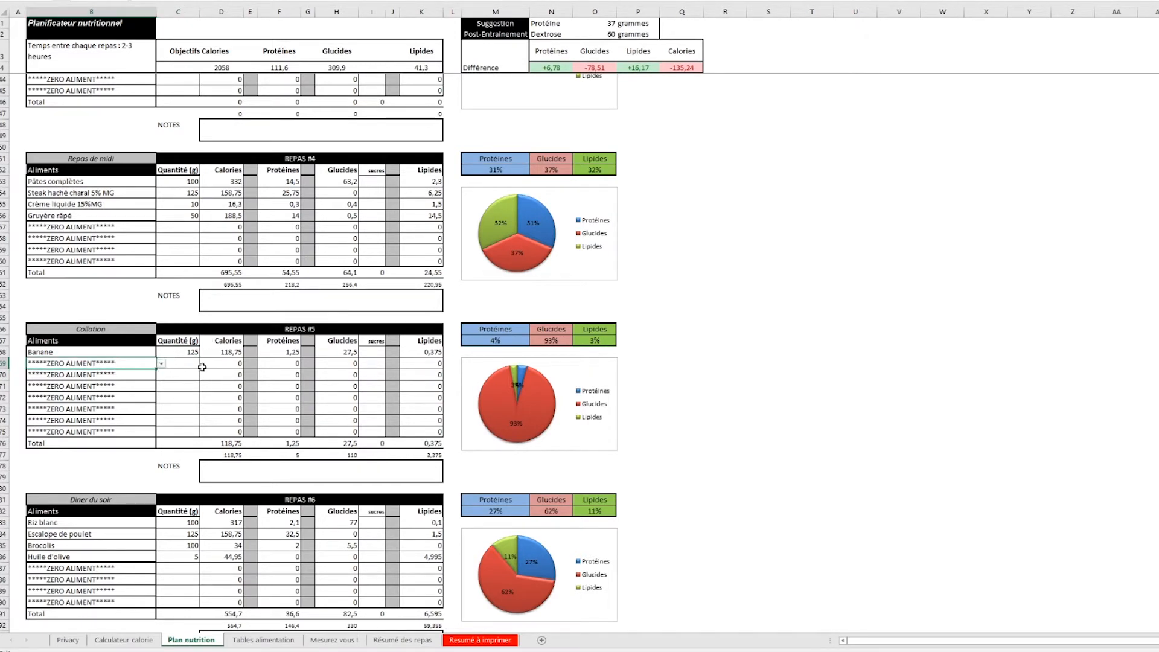
pyautogui.click(162, 364)
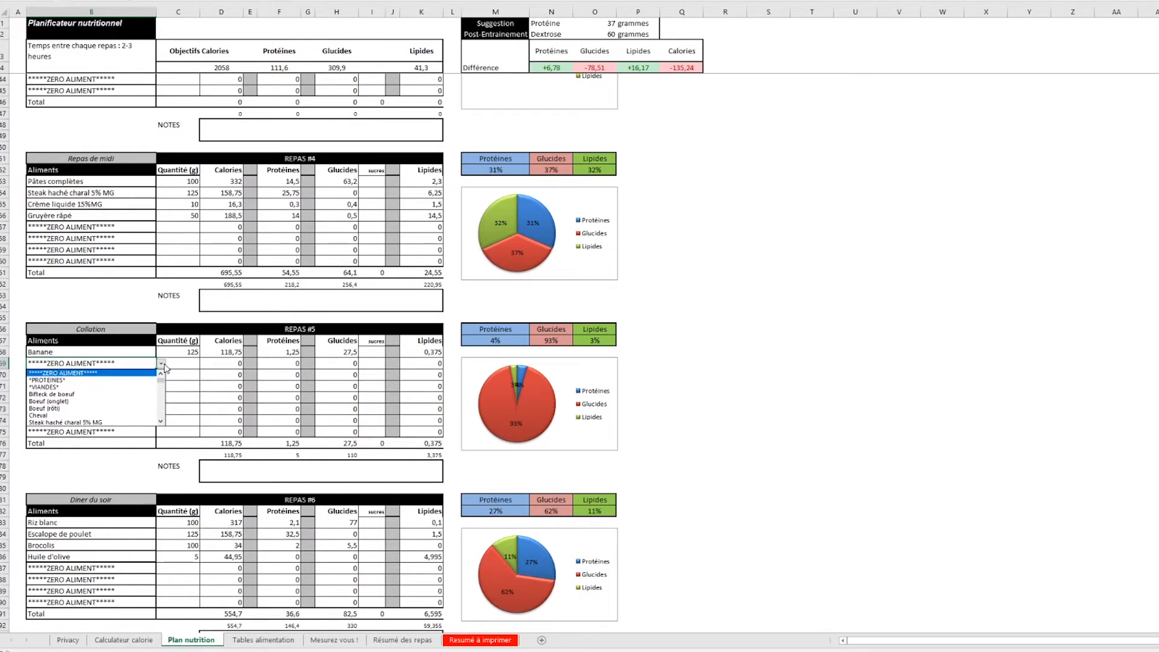
pyautogui.press('Down')
pyautogui.press('Down')
pyautogui.scroll(-6, 162, 399)
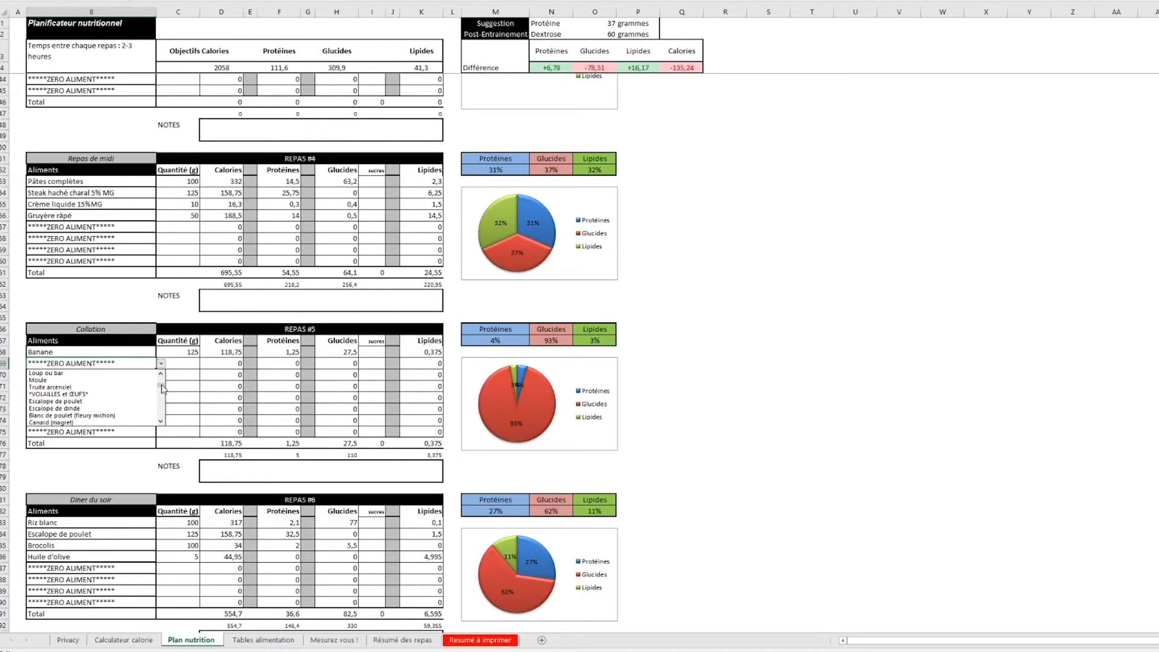
pyautogui.moveTo(161, 385); pyautogui.dragTo(162, 379)
pyautogui.click(162, 404)
pyautogui.click(161, 405)
pyautogui.click(161, 405)
pyautogui.click(161, 408)
pyautogui.click(162, 408)
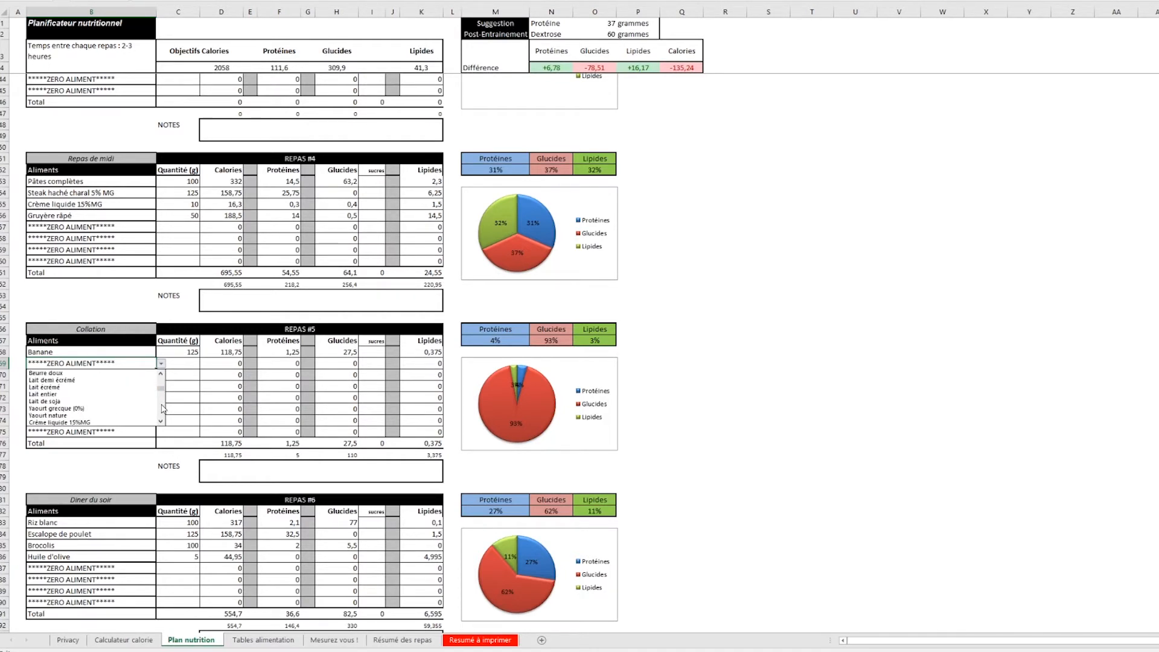
pyautogui.click(114, 408)
pyautogui.click(189, 364)
pyautogui.write('100')
pyautogui.press('Return')
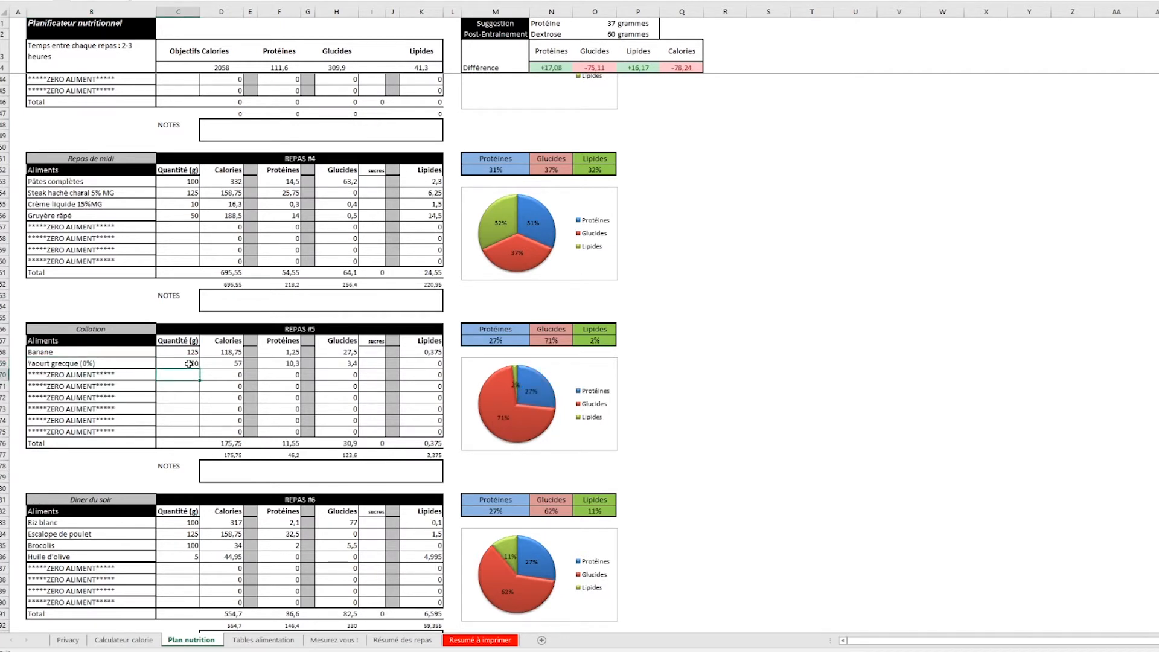
# Step: Set the third Collation food to Sucre roux Erstein with a quantity of 10 g
pyautogui.click(138, 375)
pyautogui.click(161, 375)
pyautogui.scroll(-5, 159, 400)
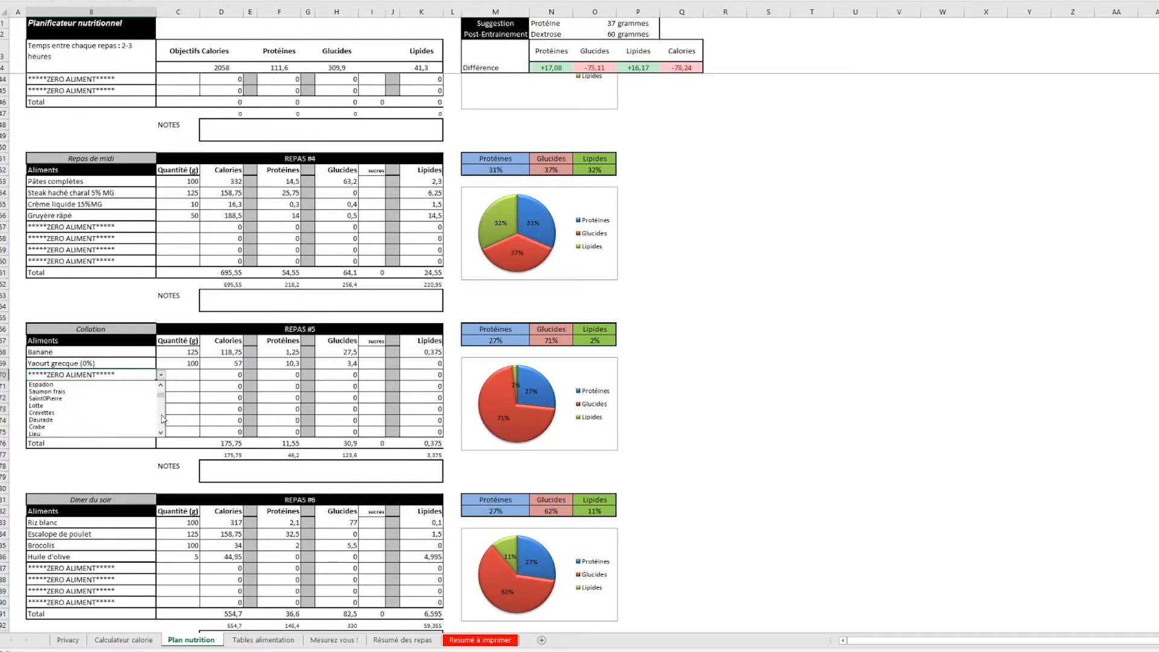
pyautogui.scroll(-3, 161, 422)
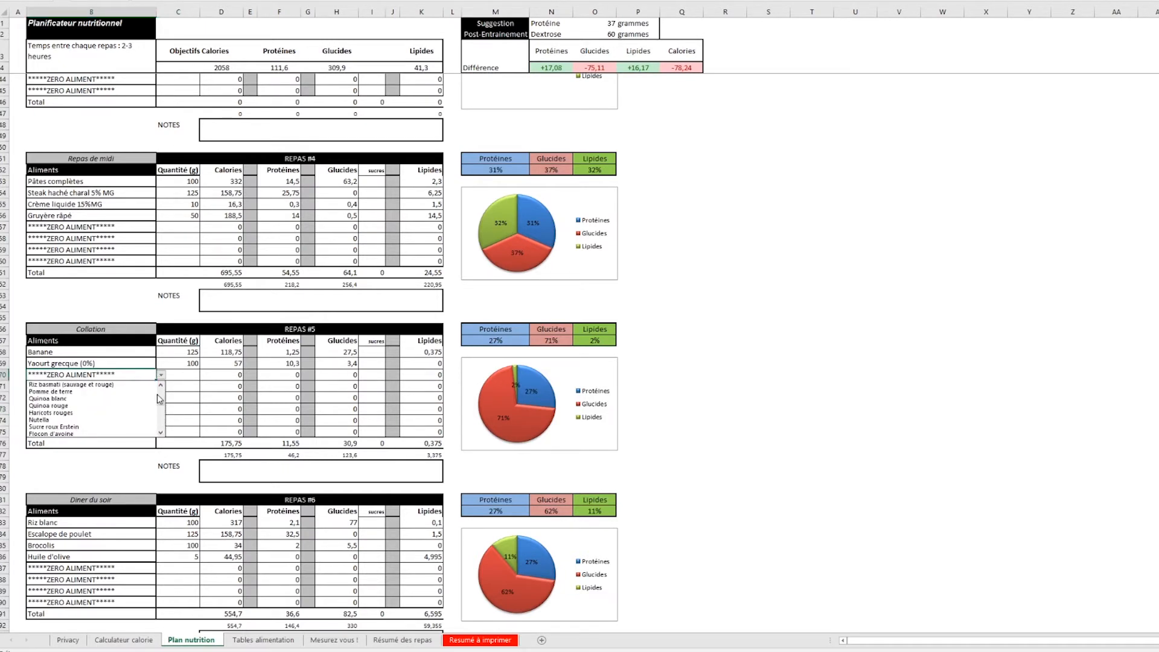
pyautogui.click(145, 427)
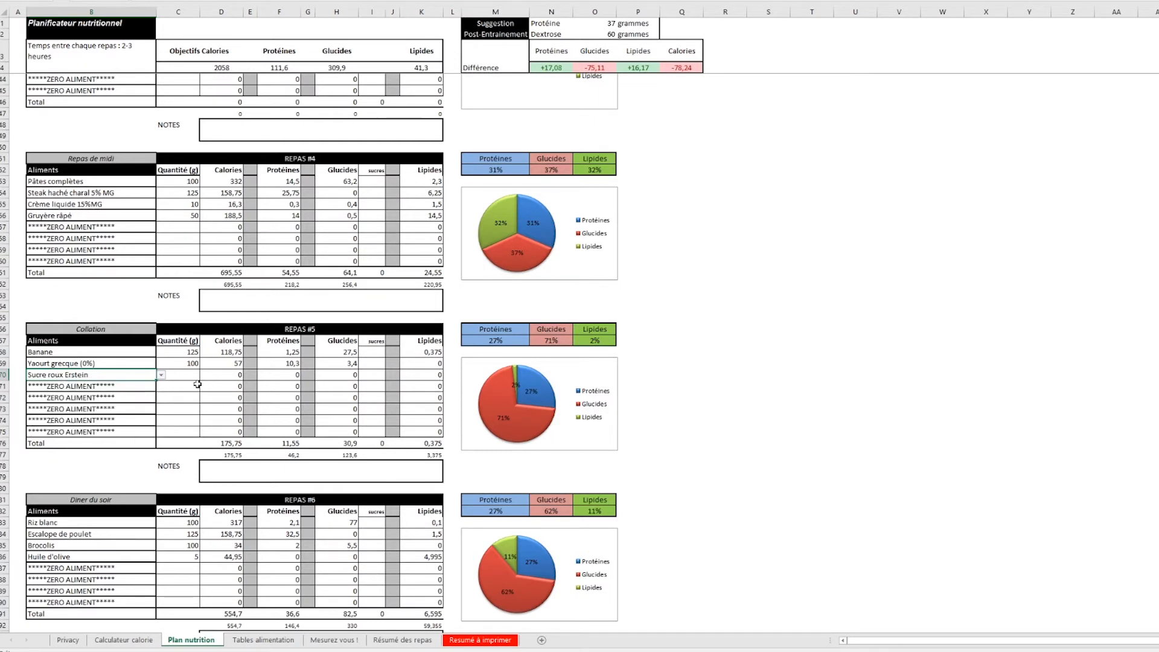
pyautogui.click(192, 377)
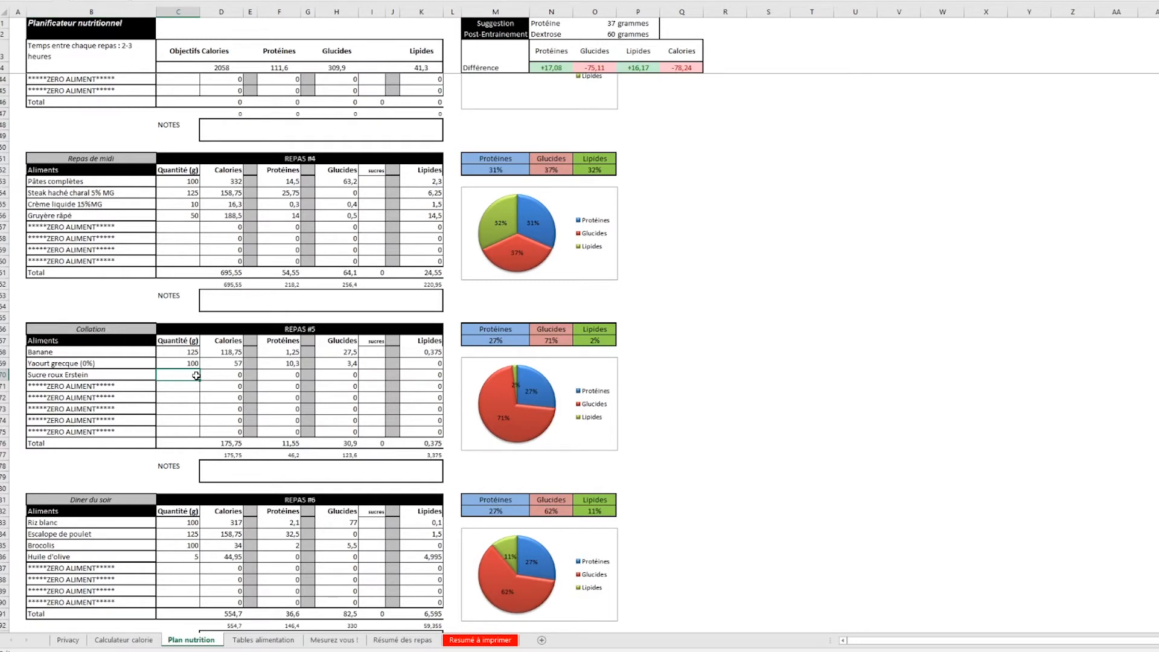
pyautogui.write('10')
pyautogui.press('Return')
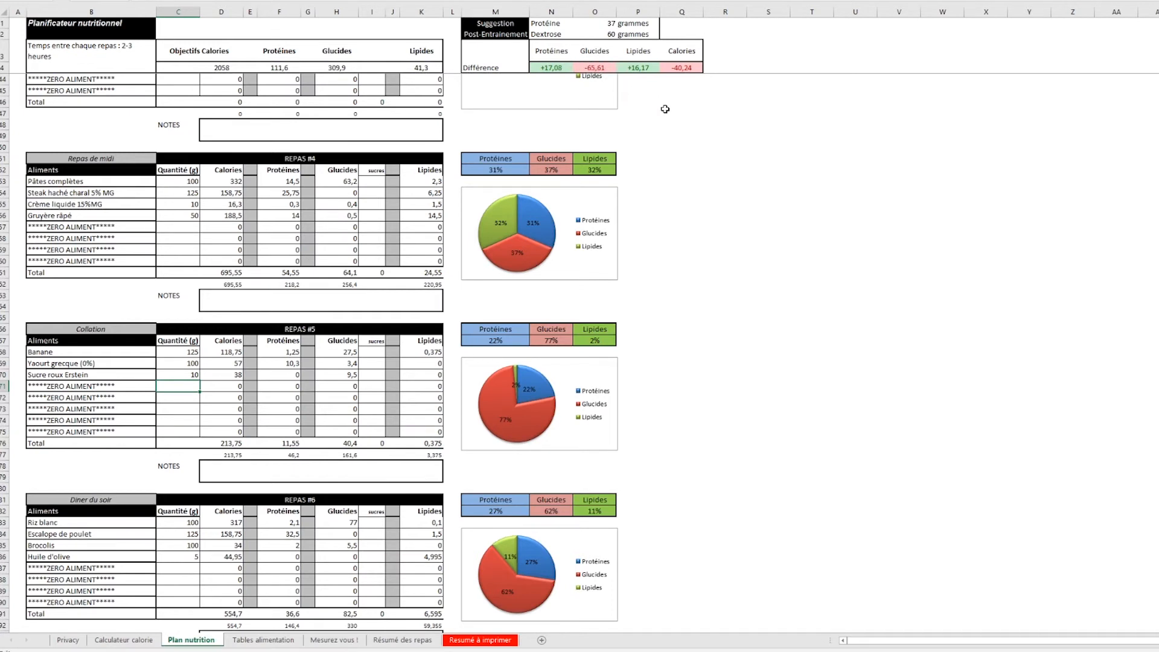
# Step: Examine the day's Différence and TOTAL rows for proteins, carbohydrates, fats and calories above the Petit Déjeuner chart
pyautogui.scroll(7, 670, 139)
pyautogui.scroll(6, 669, 138)
pyautogui.click(550, 68)
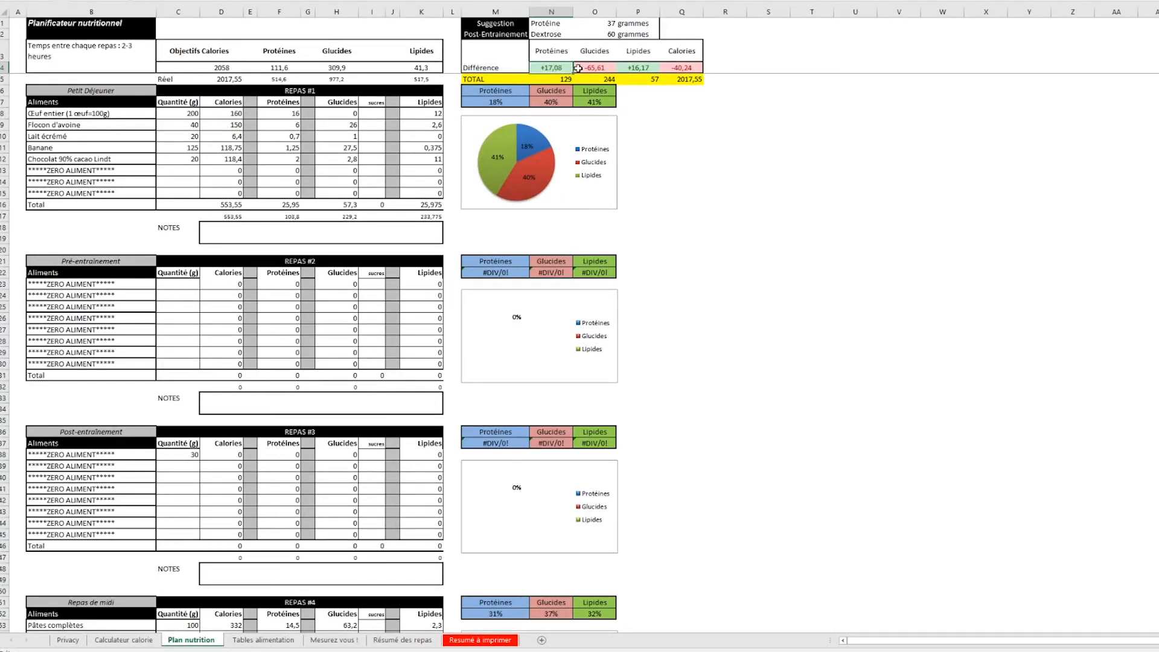
pyautogui.click(599, 67)
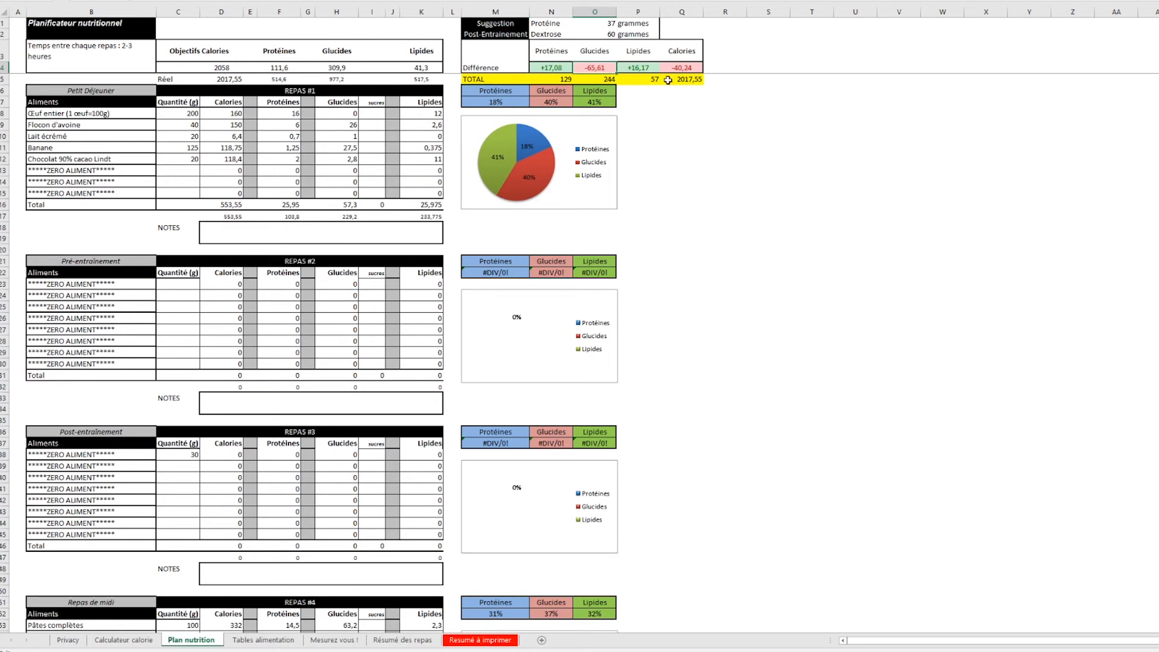
pyautogui.click(688, 81)
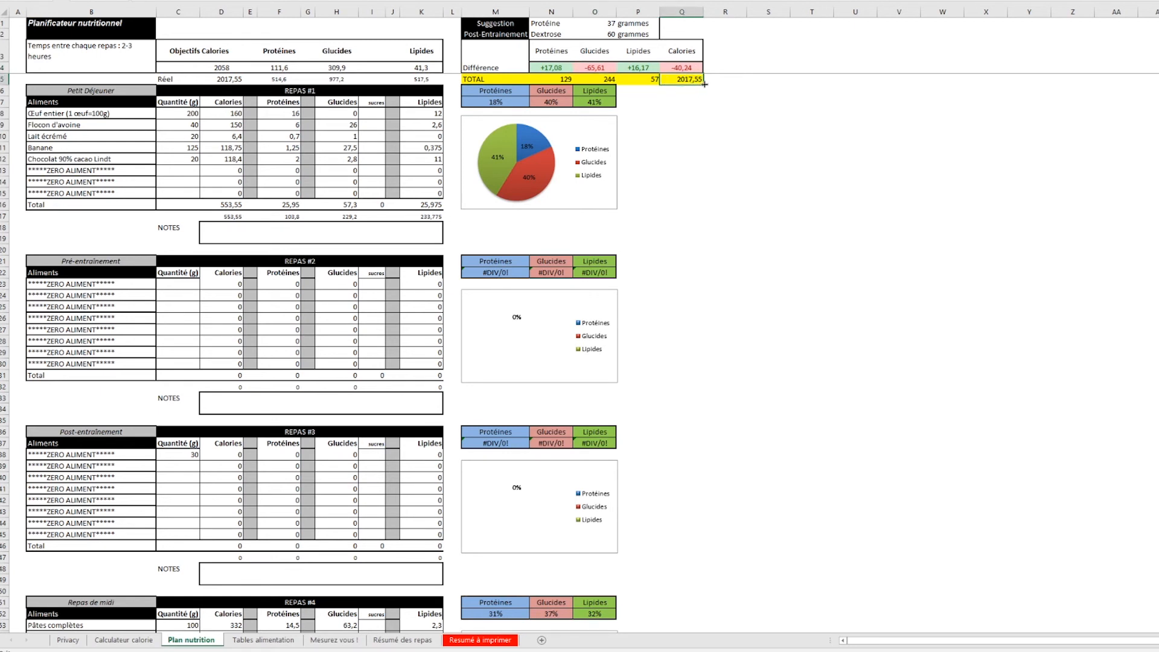
pyautogui.click(636, 68)
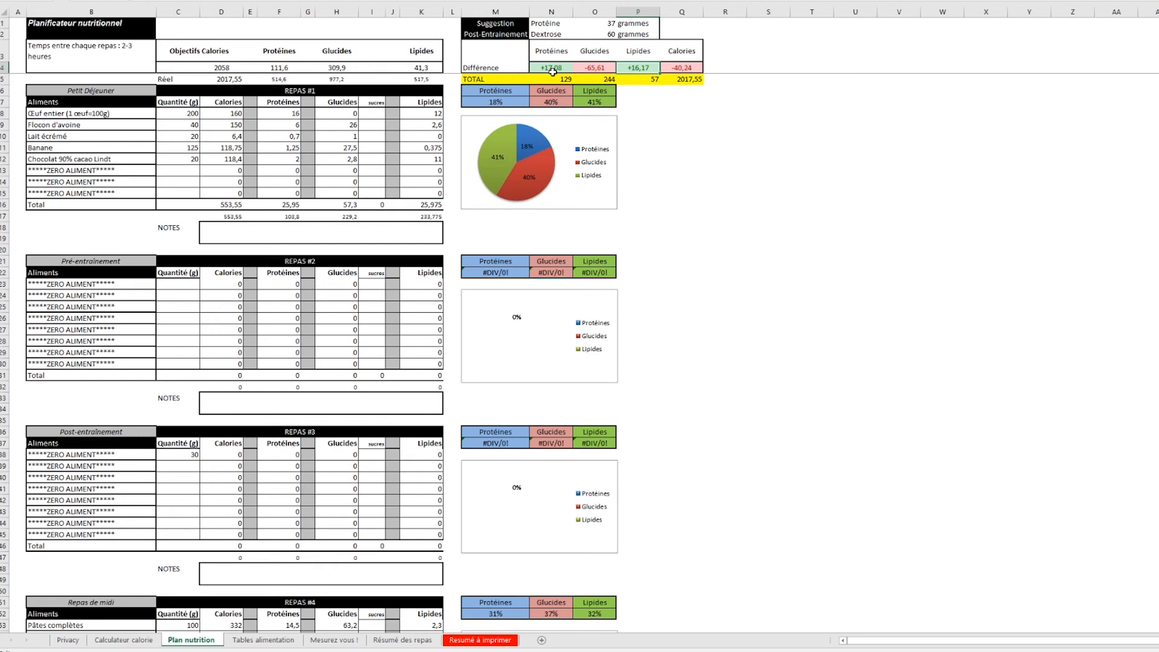
pyautogui.moveTo(552, 71); pyautogui.dragTo(682, 79)
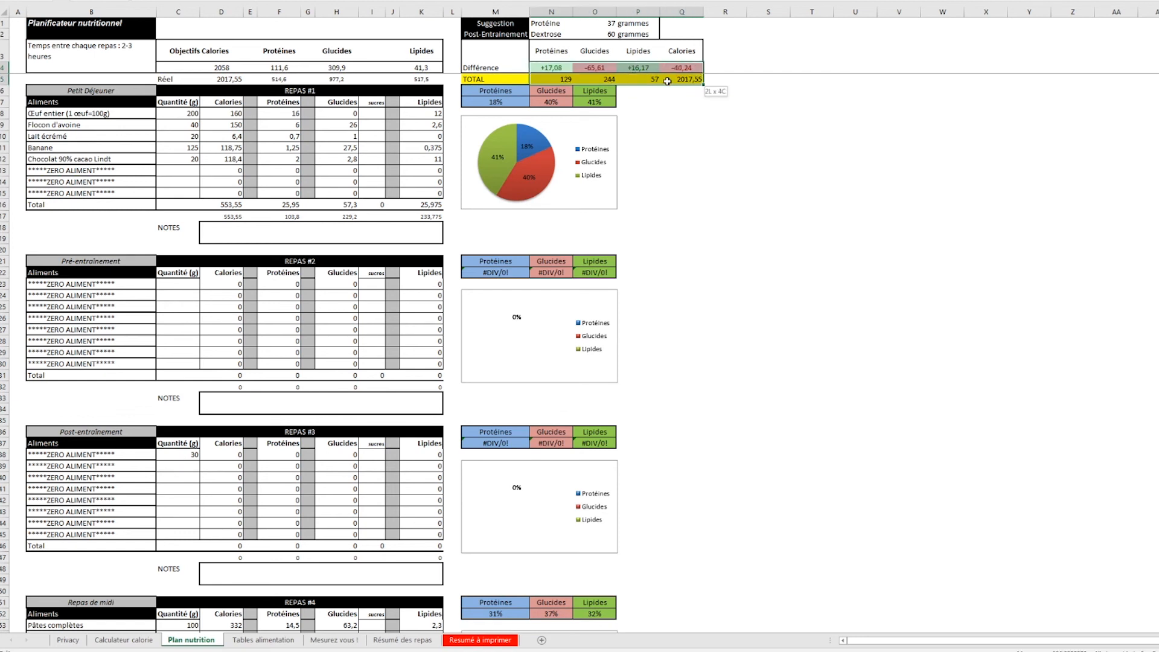
pyautogui.click(750, 89)
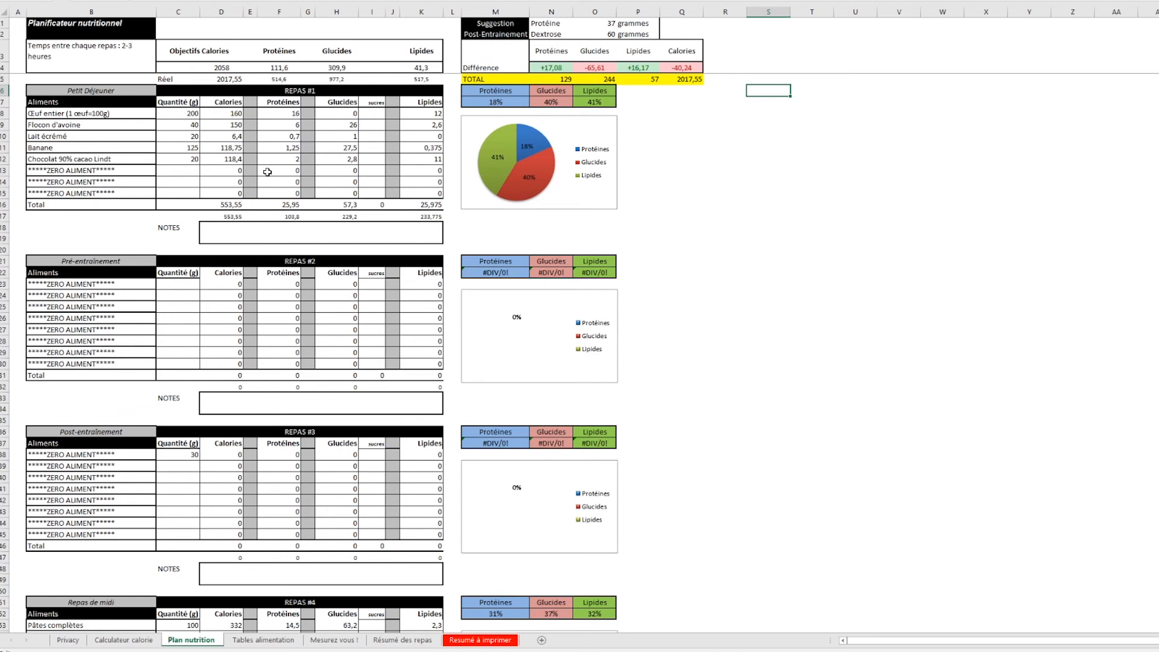
# Step: Open the food list of the first empty Petit Déjeuner row and browse its entries
pyautogui.click(95, 171)
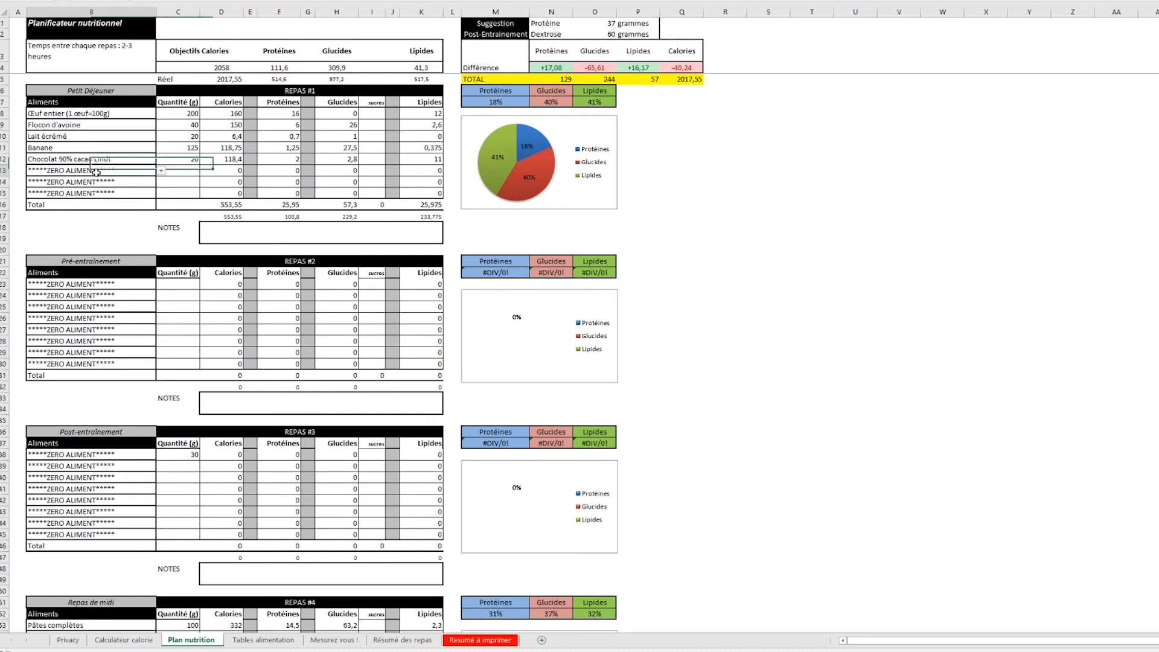
pyautogui.click(161, 171)
pyautogui.scroll(-3, 163, 209)
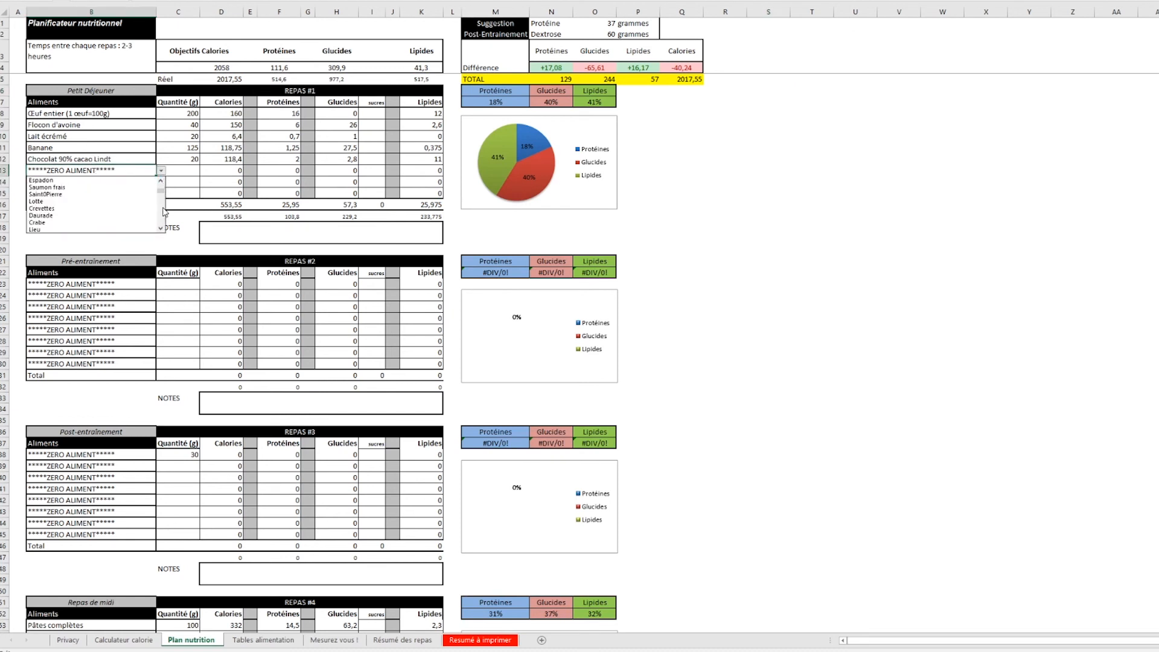
pyautogui.moveTo(163, 196); pyautogui.dragTo(286, 218)
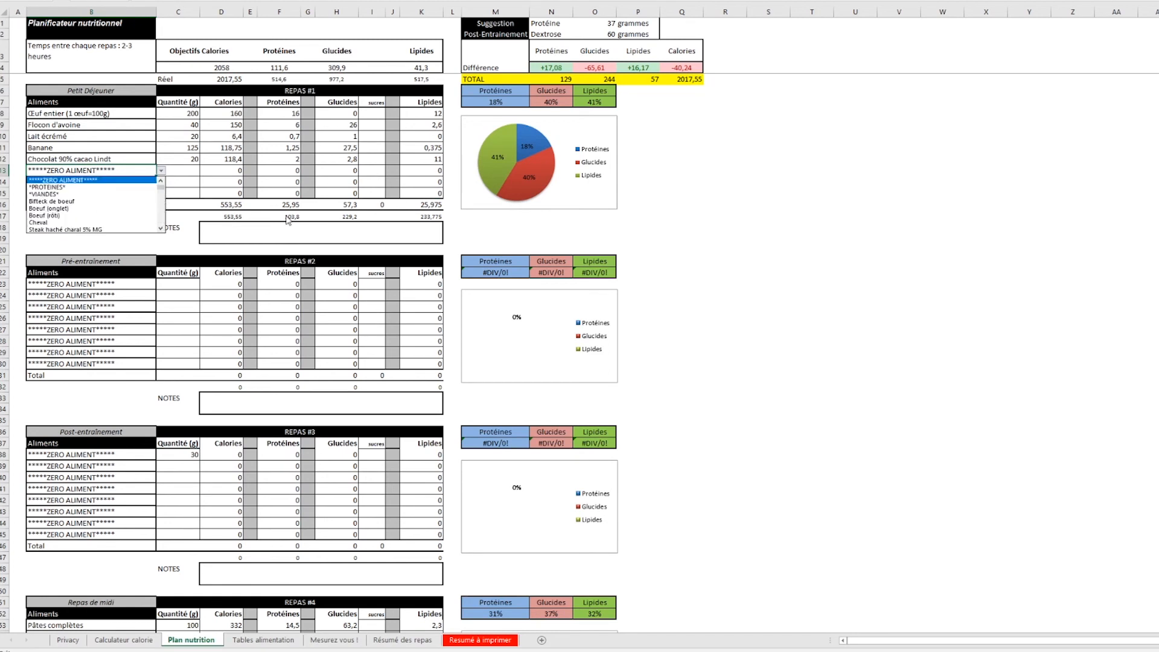